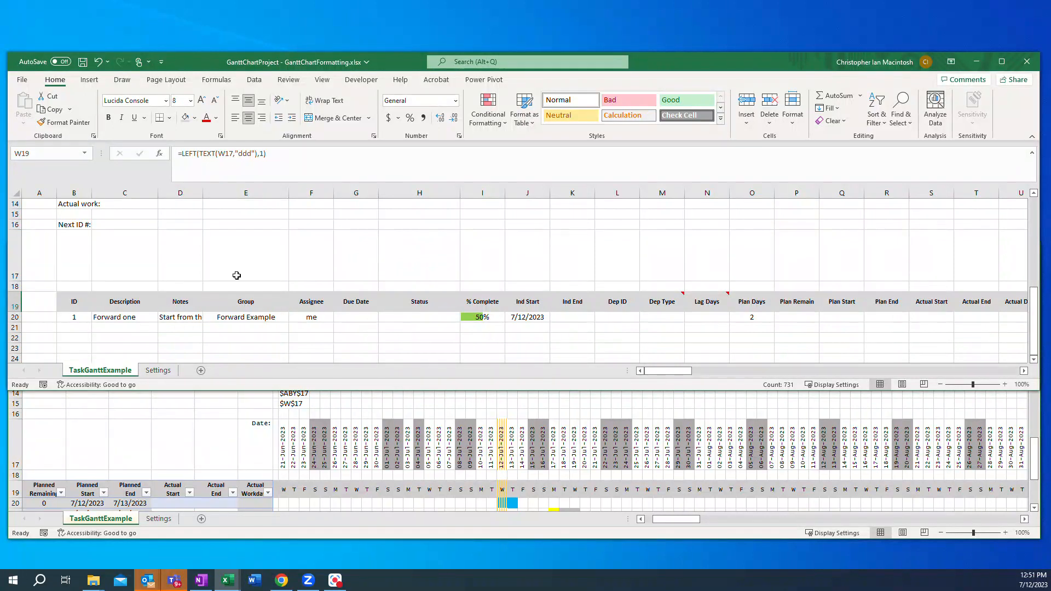
Step: Save the workbook under the new name "GanttChartProject - TaskTableFormulas1" in the GanttProjectExample folder
{"action": "left_click", "coordinate": [22, 81]}
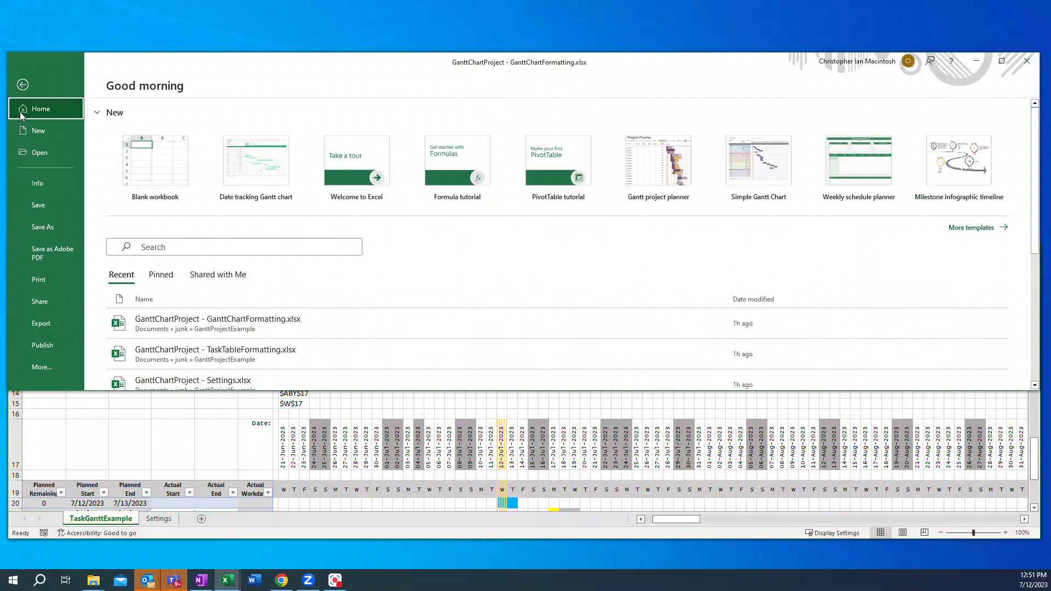
{"action": "left_click", "coordinate": [43, 226]}
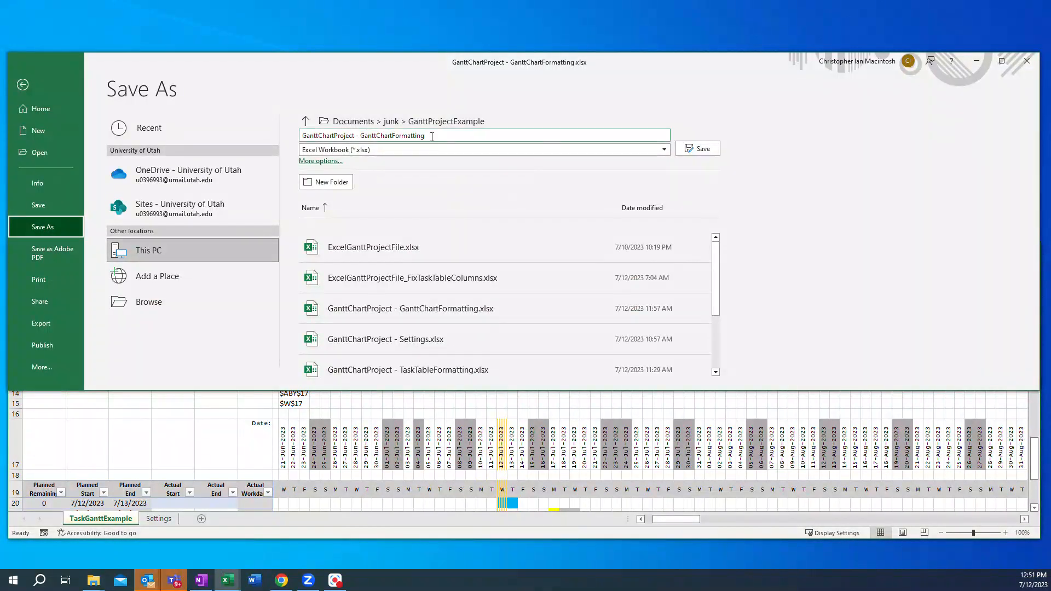
{"action": "left_click", "coordinate": [432, 135]}
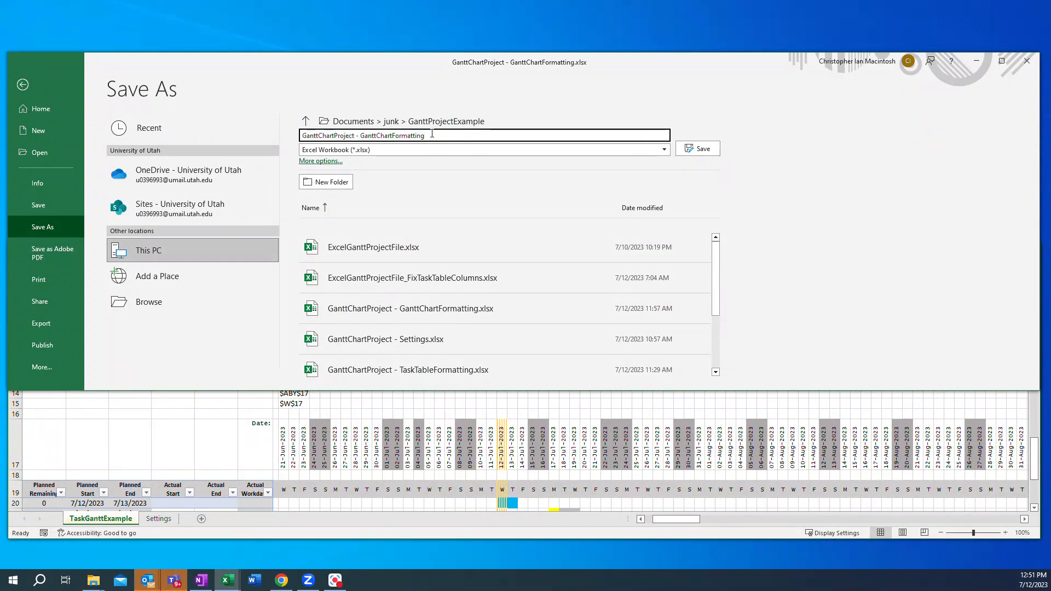
{"action": "key", "text": "BackSpace"}
{"action": "key", "text": "BackSpace"}
{"action": "key", "text": "BackSpace"}
{"action": "key", "text": "BackSpace"}
{"action": "key", "text": "BackSpace"}
{"action": "key", "text": "BackSpace"}
{"action": "key", "text": "BackSpace"}
{"action": "key", "text": "BackSpace"}
{"action": "key", "text": "BackSpace"}
{"action": "key", "text": "BackSpace"}
{"action": "key", "text": "BackSpace"}
{"action": "key", "text": "BackSpace"}
{"action": "type", "text": "TaskTableFormulas1"}
{"action": "left_click", "coordinate": [700, 150]}
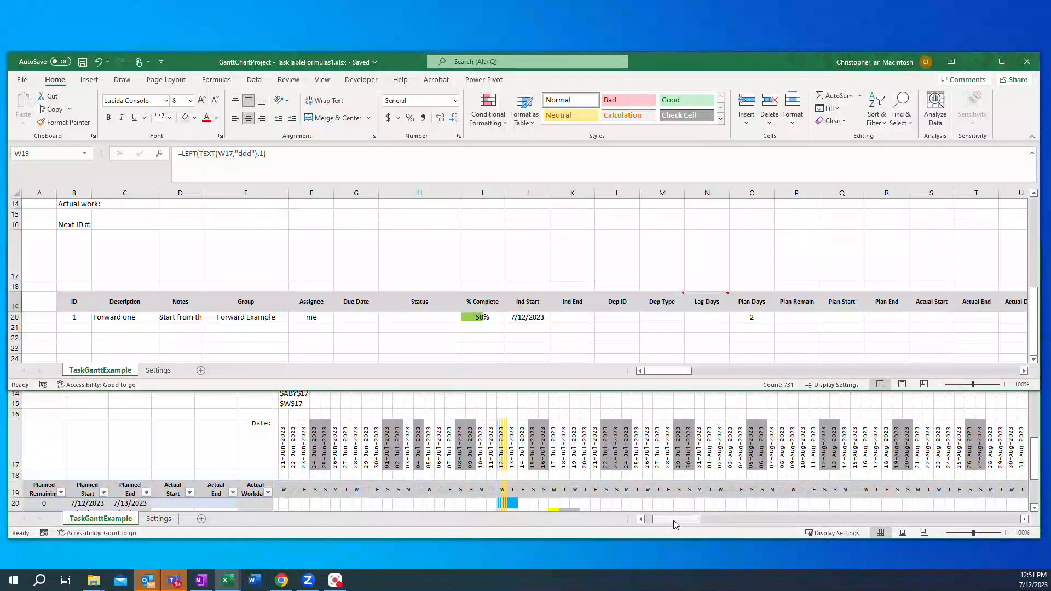
Step: Compare the task table with the GanttExample2 example workbook's table
{"action": "scroll", "coordinate": [688, 472], "scroll_direction": "down", "scroll_amount": 1}
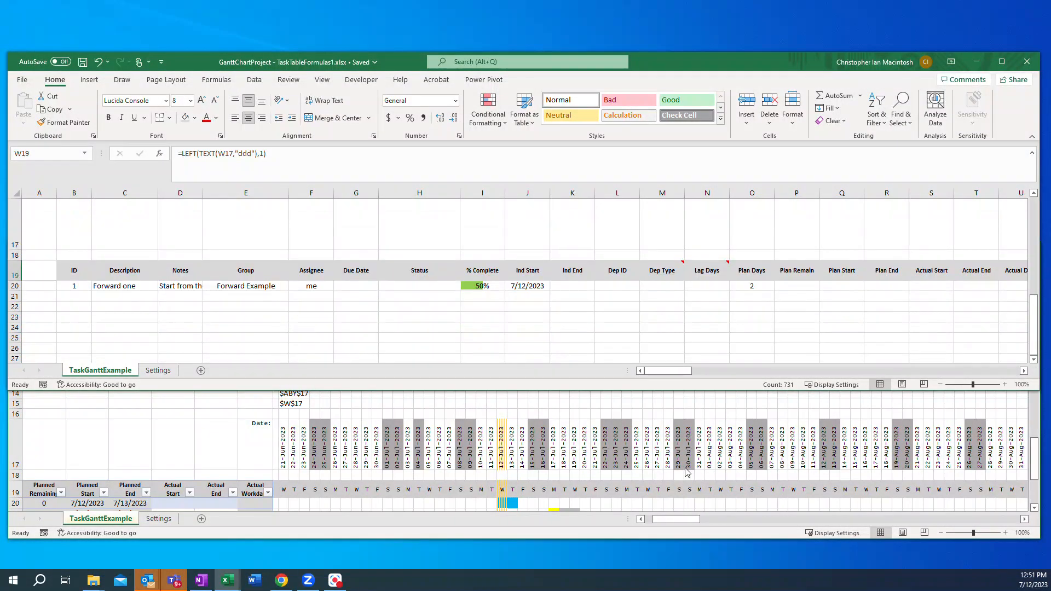
{"action": "left_click", "coordinate": [985, 394]}
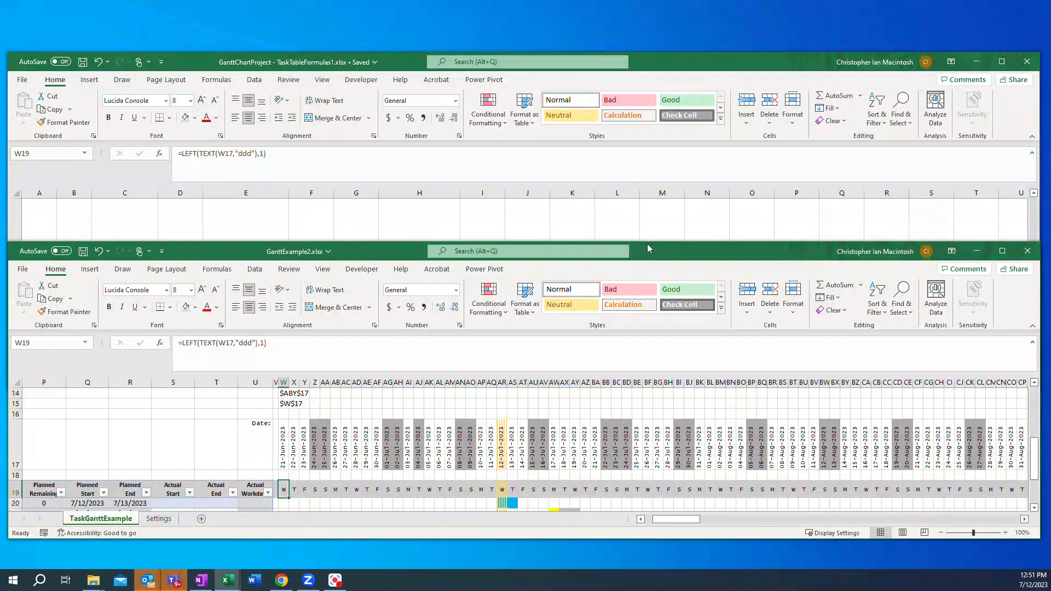
{"action": "left_click_drag", "start_coordinate": [647, 244], "coordinate": [641, 55]}
{"action": "left_click_drag", "start_coordinate": [684, 522], "coordinate": [675, 521]}
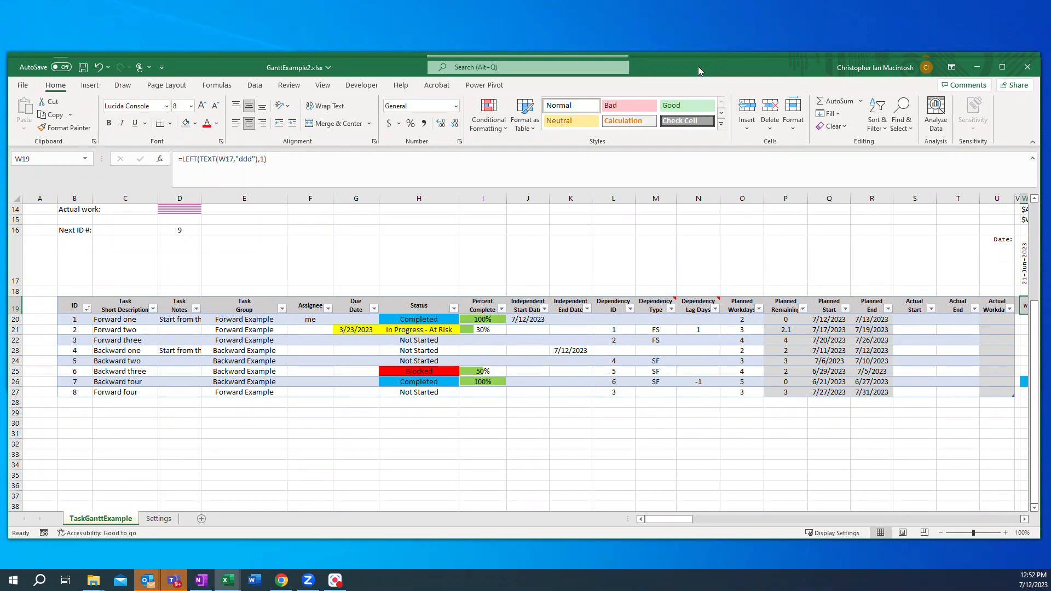
{"action": "left_click_drag", "start_coordinate": [698, 66], "coordinate": [700, 91]}
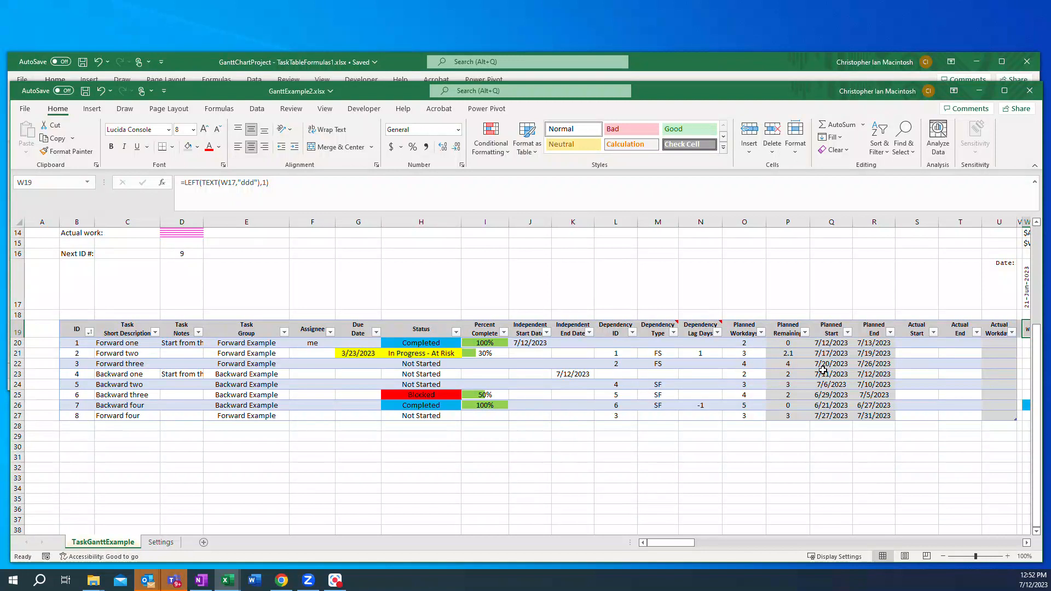
{"action": "left_click", "coordinate": [648, 56]}
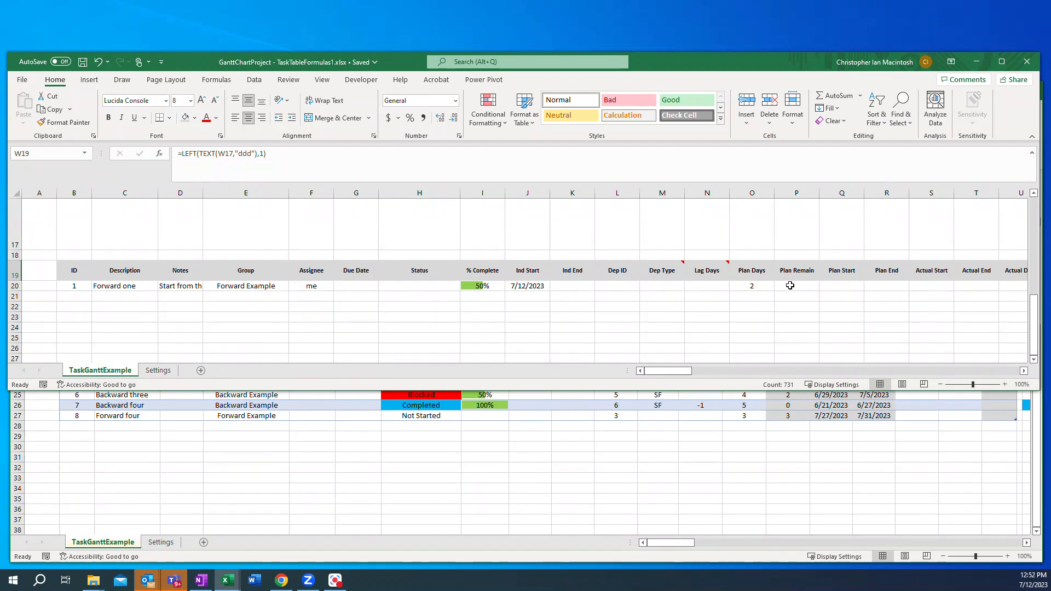
Step: Fill cells P20 to R20 with a gray shade
{"action": "left_click_drag", "start_coordinate": [790, 286], "coordinate": [884, 285]}
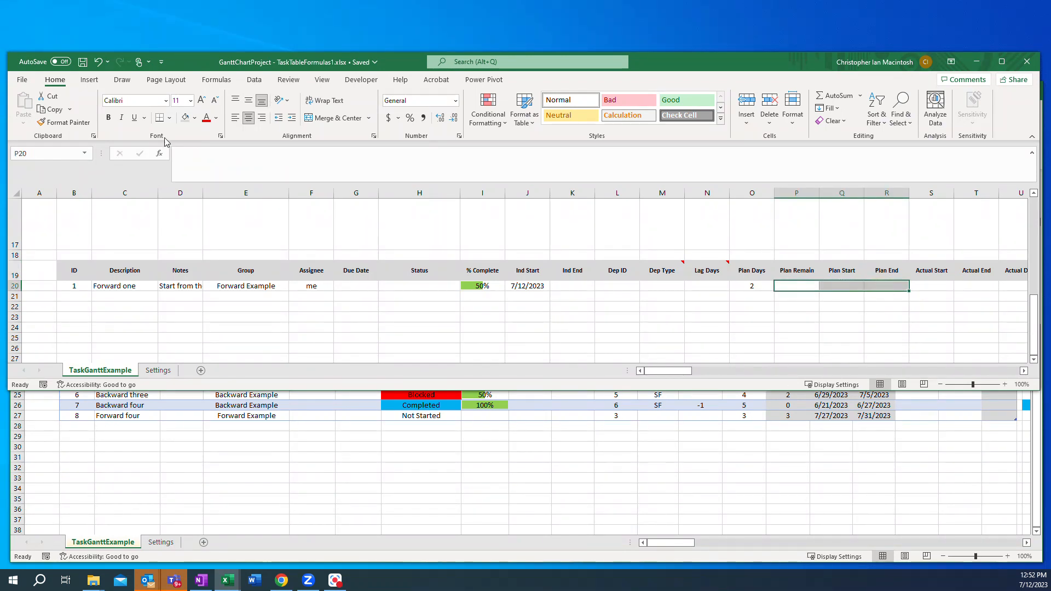
{"action": "left_click", "coordinate": [185, 117]}
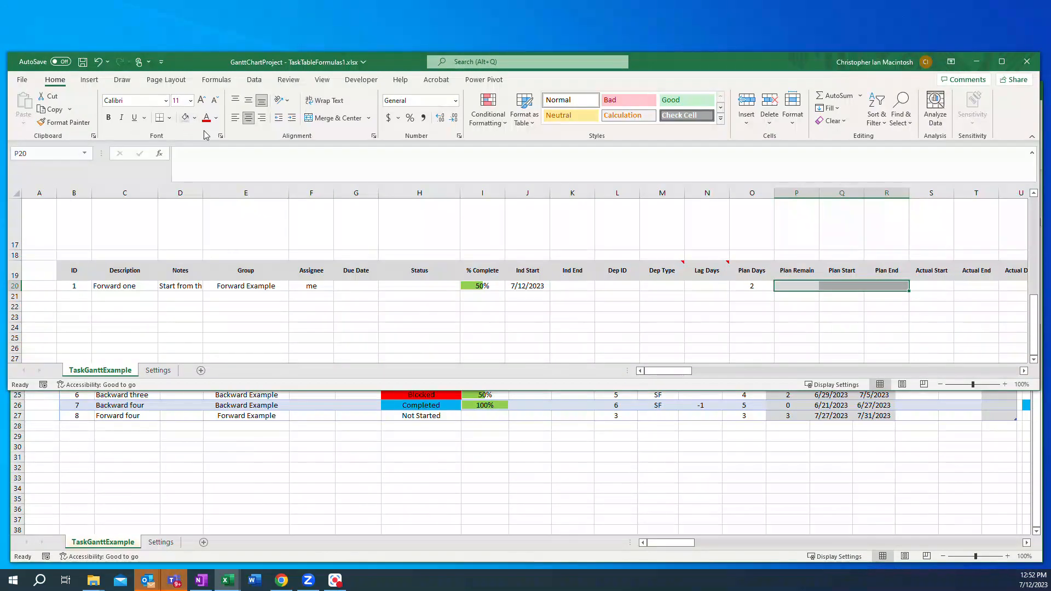
{"action": "left_click", "coordinate": [195, 118]}
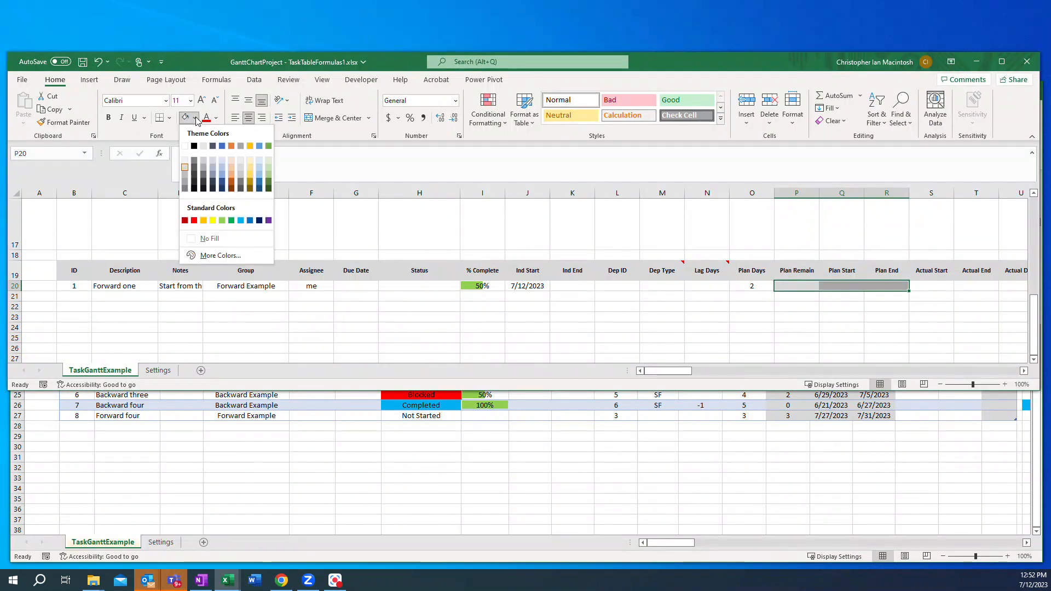
{"action": "left_click", "coordinate": [187, 168]}
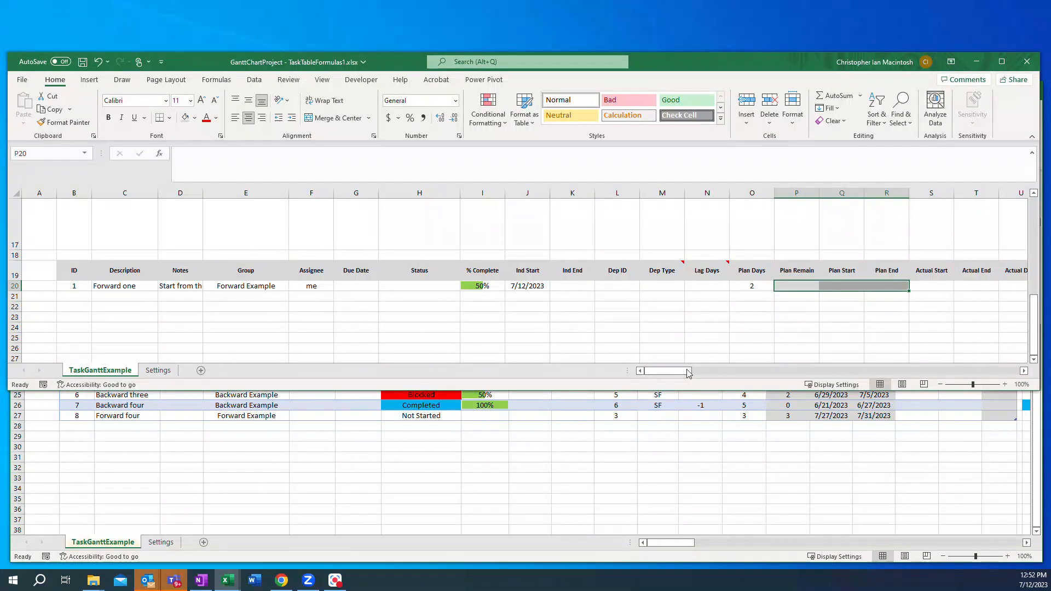
Step: Examine the Gantt chart date columns in the example workbook alongside the new table
{"action": "left_click_drag", "start_coordinate": [689, 373], "coordinate": [687, 372]}
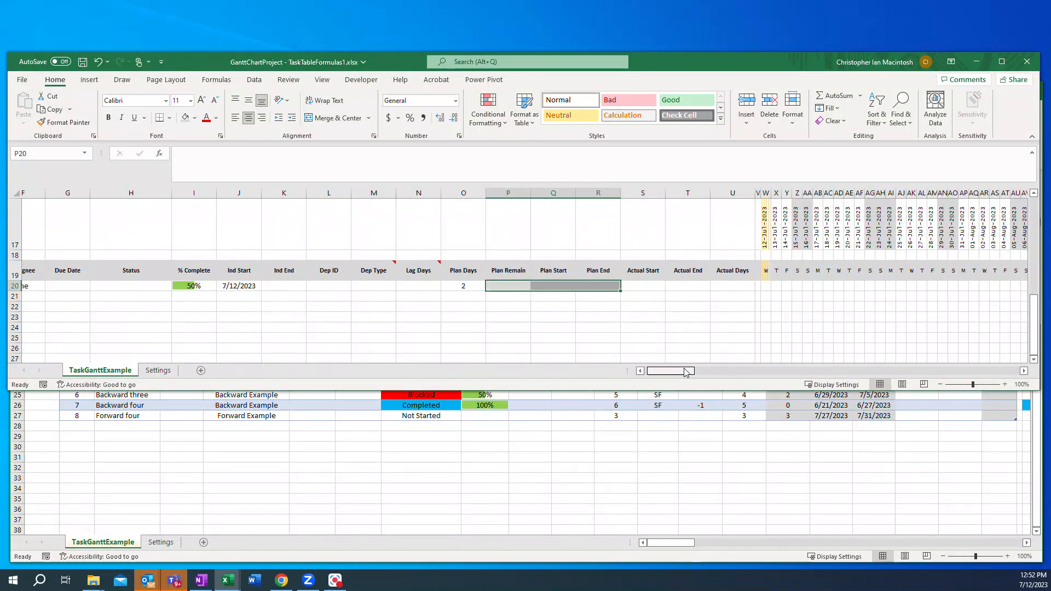
{"action": "left_click", "coordinate": [746, 285]}
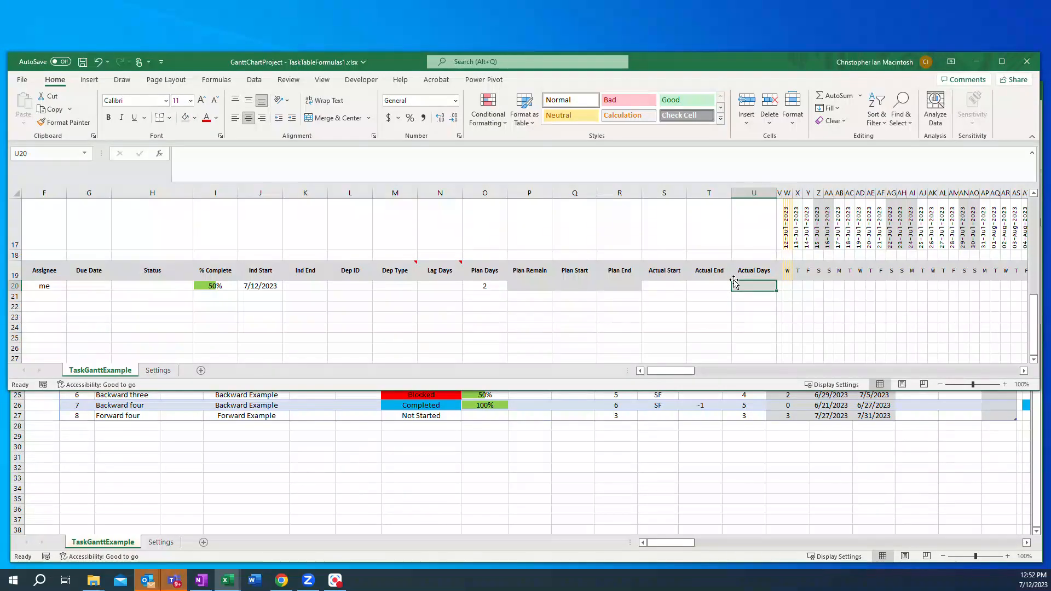
{"action": "left_click", "coordinate": [757, 480]}
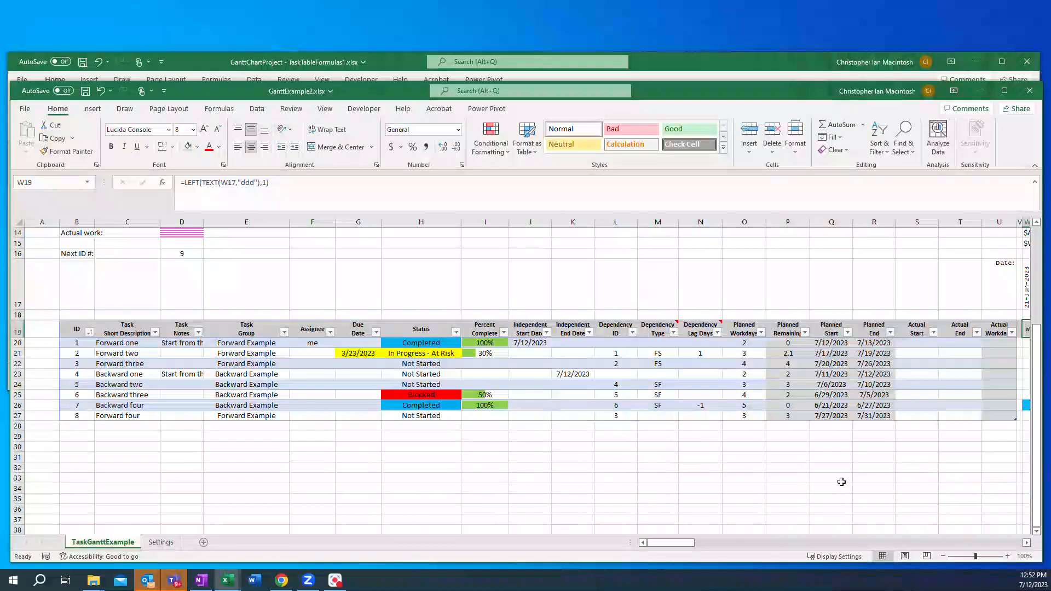
{"action": "left_click_drag", "start_coordinate": [679, 543], "coordinate": [687, 545]}
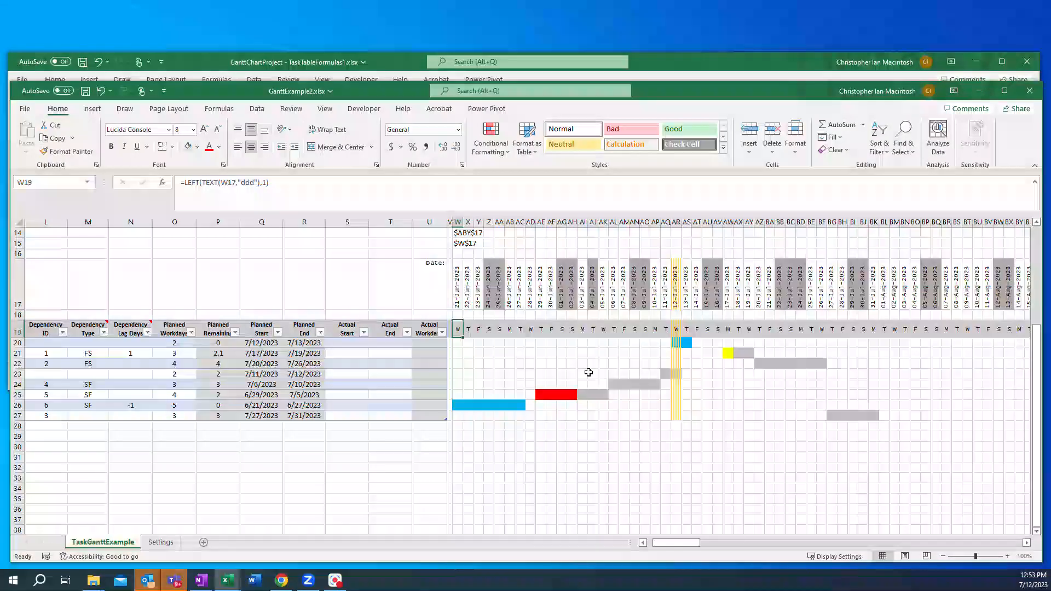
{"action": "left_click_drag", "start_coordinate": [659, 82], "coordinate": [686, 215]}
{"action": "left_click", "coordinate": [643, 58]}
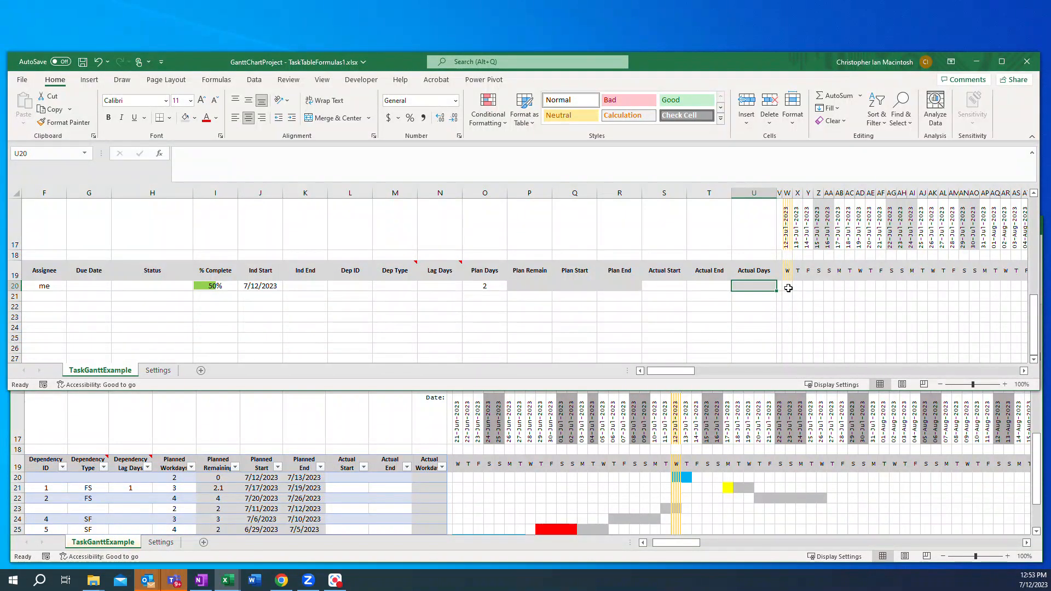
Step: With W20 selected, create a new defined name "date" scoped to the TaskGanttExample sheet
{"action": "left_click", "coordinate": [789, 288]}
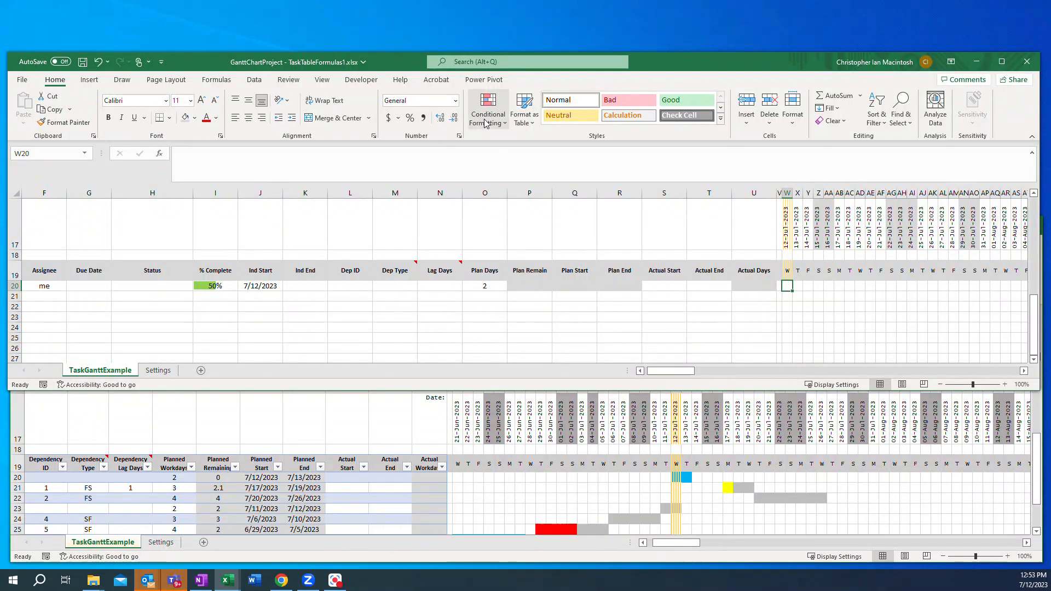
{"action": "left_click", "coordinate": [218, 80]}
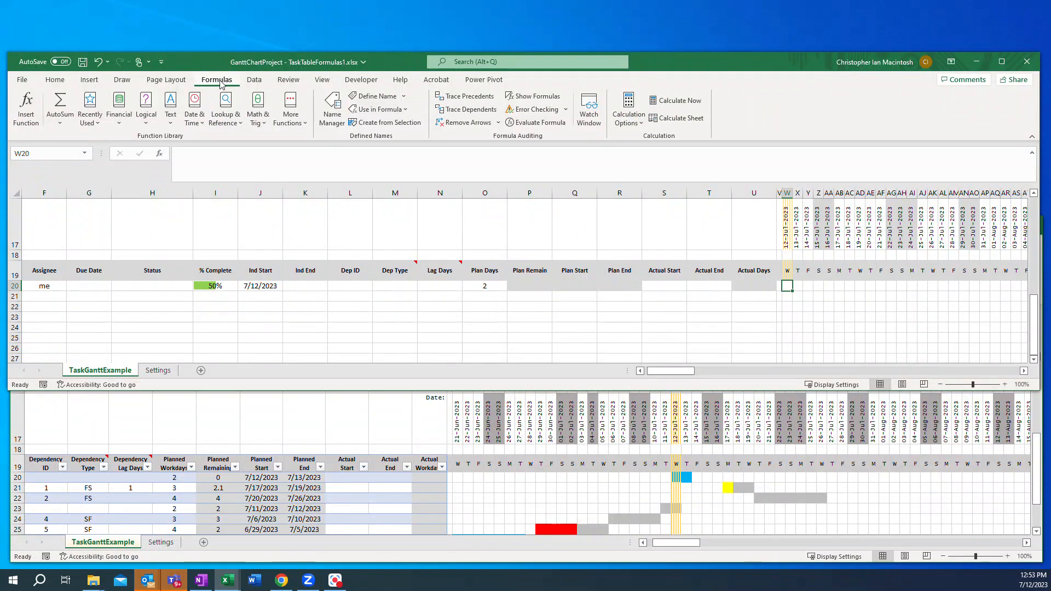
{"action": "left_click", "coordinate": [332, 120]}
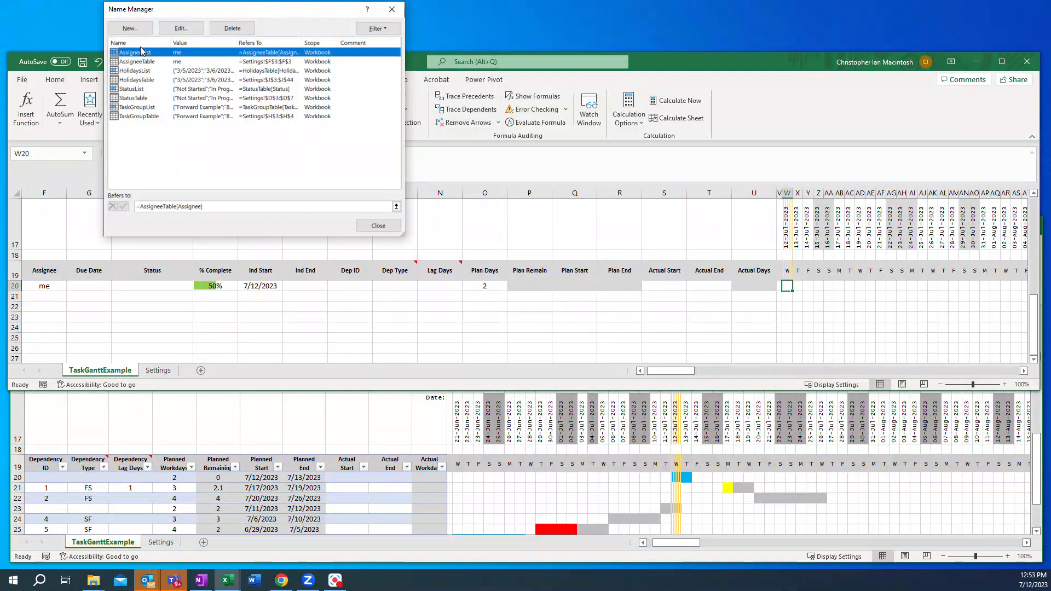
{"action": "left_click", "coordinate": [131, 28]}
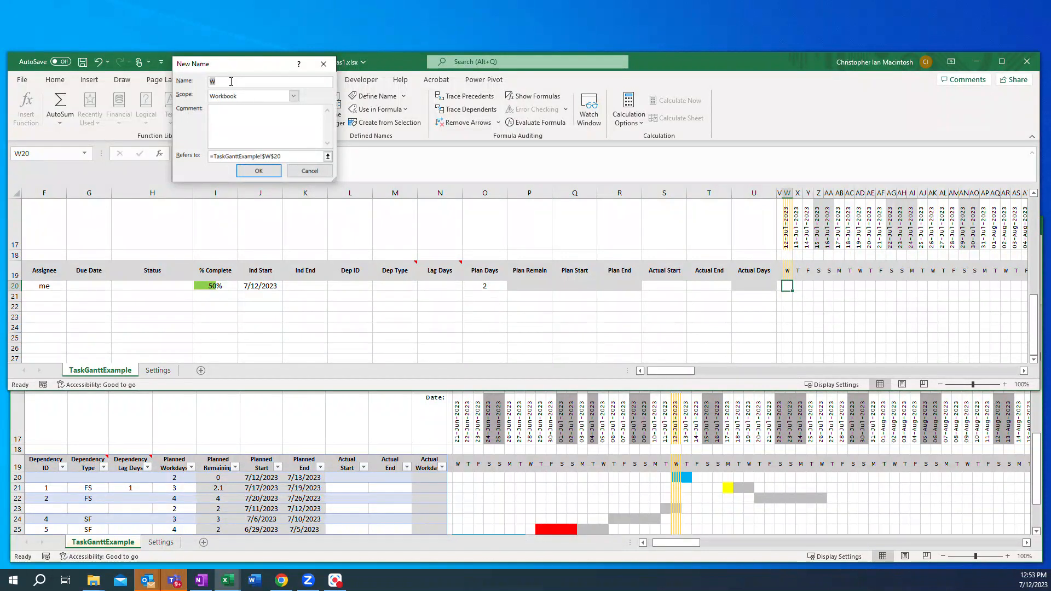
{"action": "type", "text": "date"}
{"action": "left_click", "coordinate": [294, 97]}
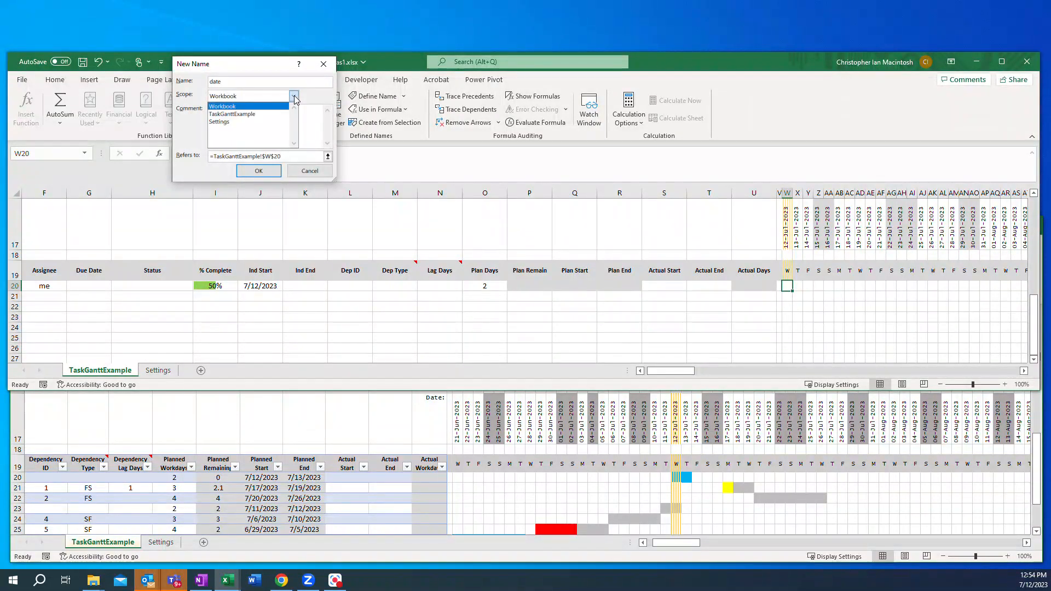
{"action": "left_click", "coordinate": [243, 115]}
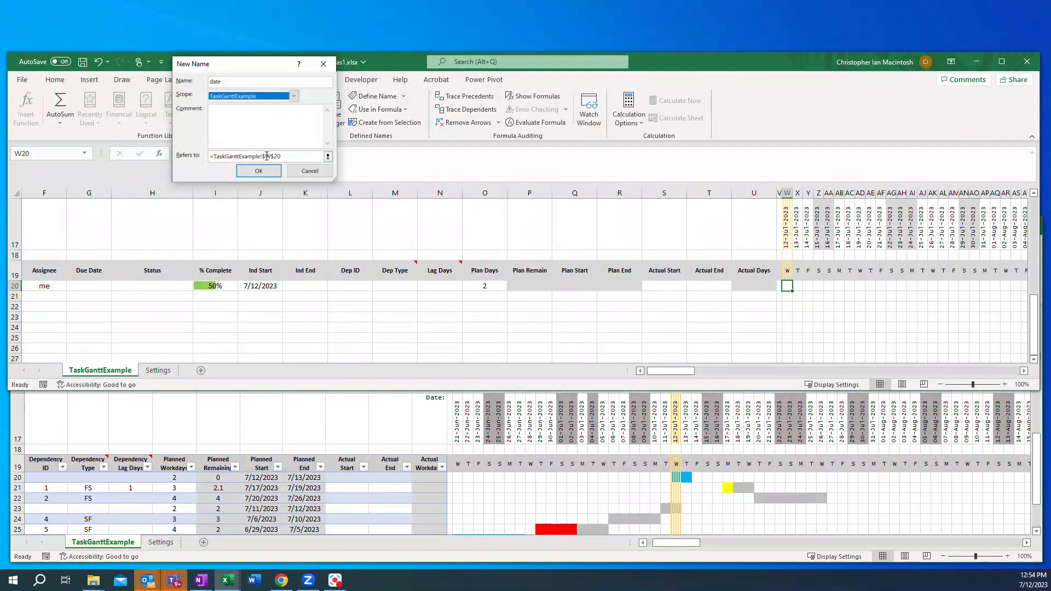
Step: Set the "date" name to refer to =TaskGanttExample!W$17 and close Name Manager
{"action": "left_click", "coordinate": [285, 158]}
{"action": "key", "text": "F4"}
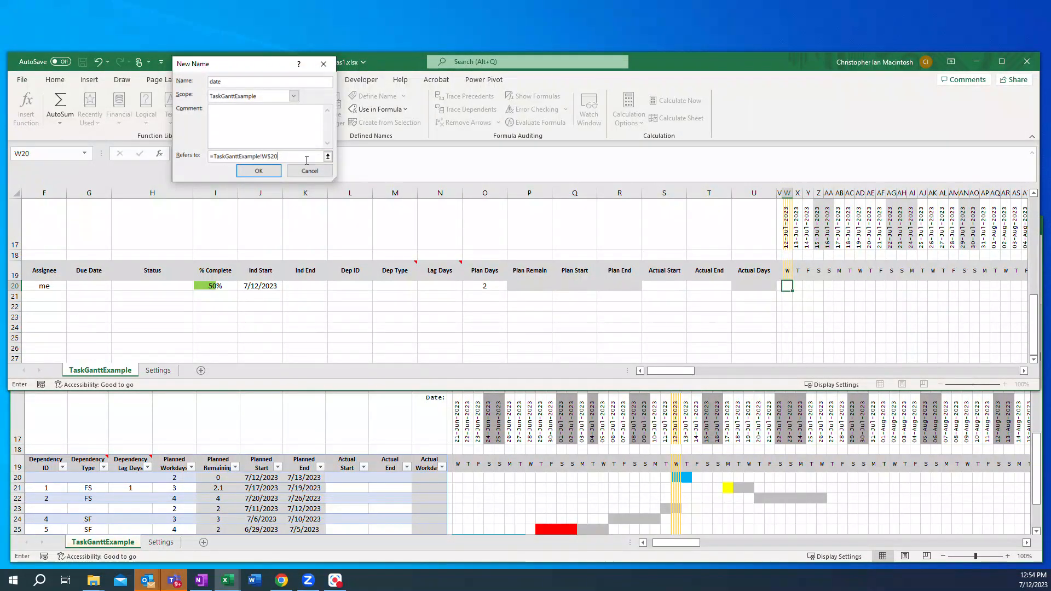
{"action": "key", "text": "BackSpace"}
{"action": "key", "text": "BackSpace"}
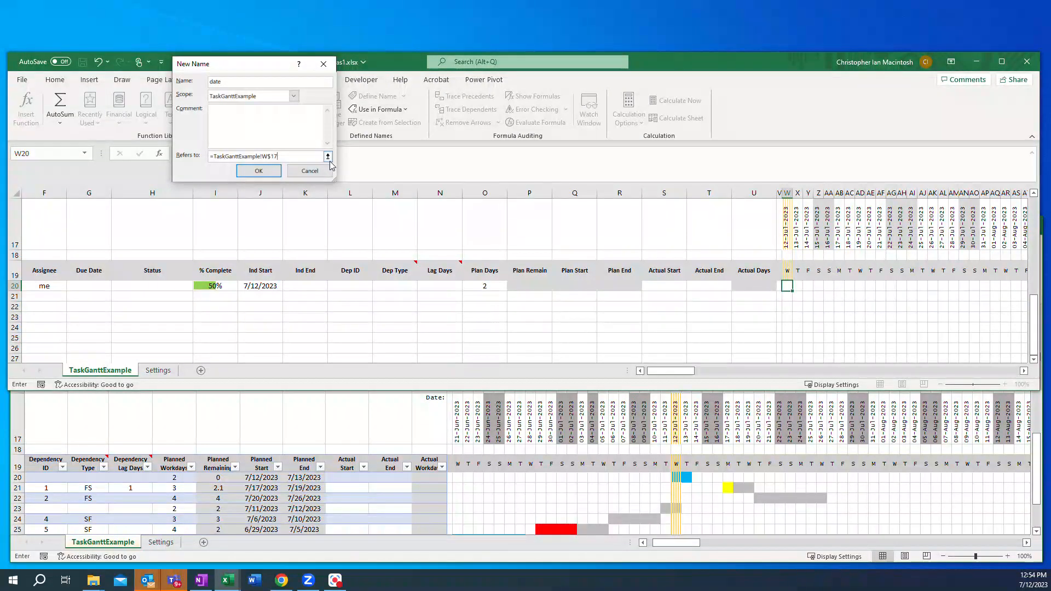
{"action": "left_click", "coordinate": [259, 171]}
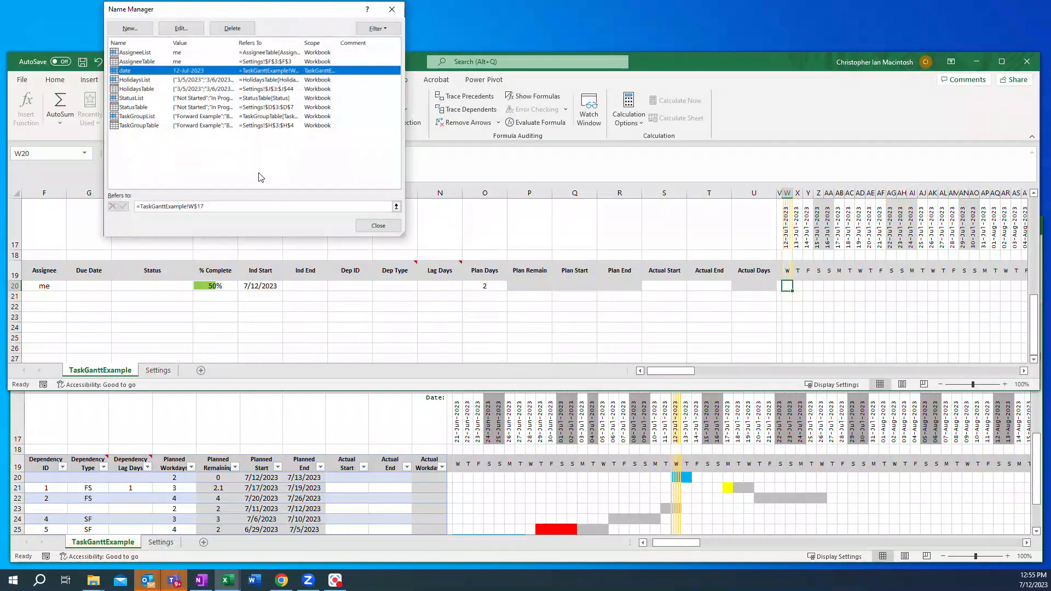
{"action": "left_click", "coordinate": [370, 226]}
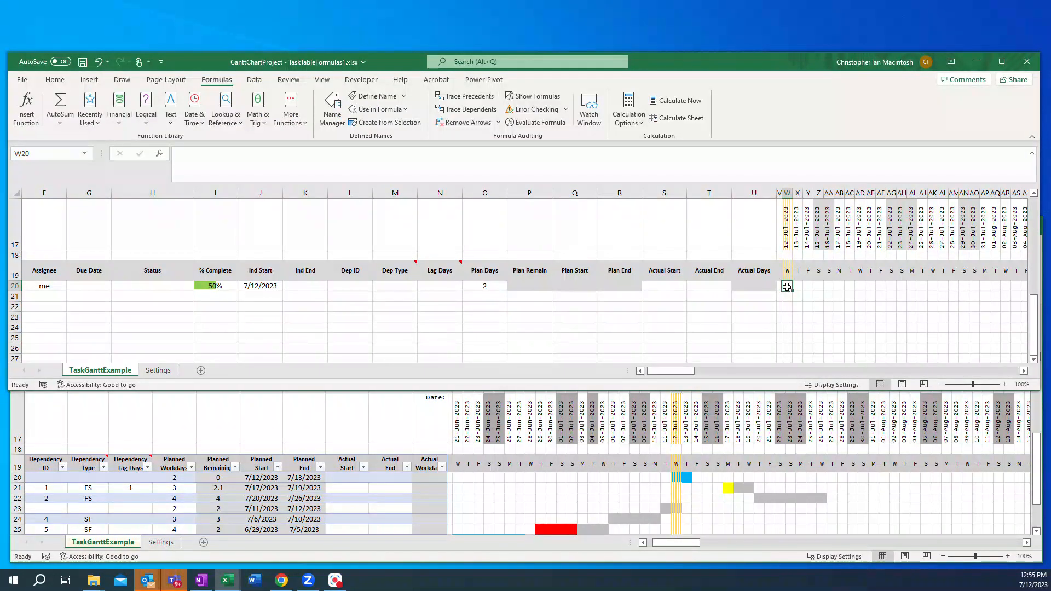
Step: Enter the formula =date in cell W20
{"action": "type", "text": "=date"}
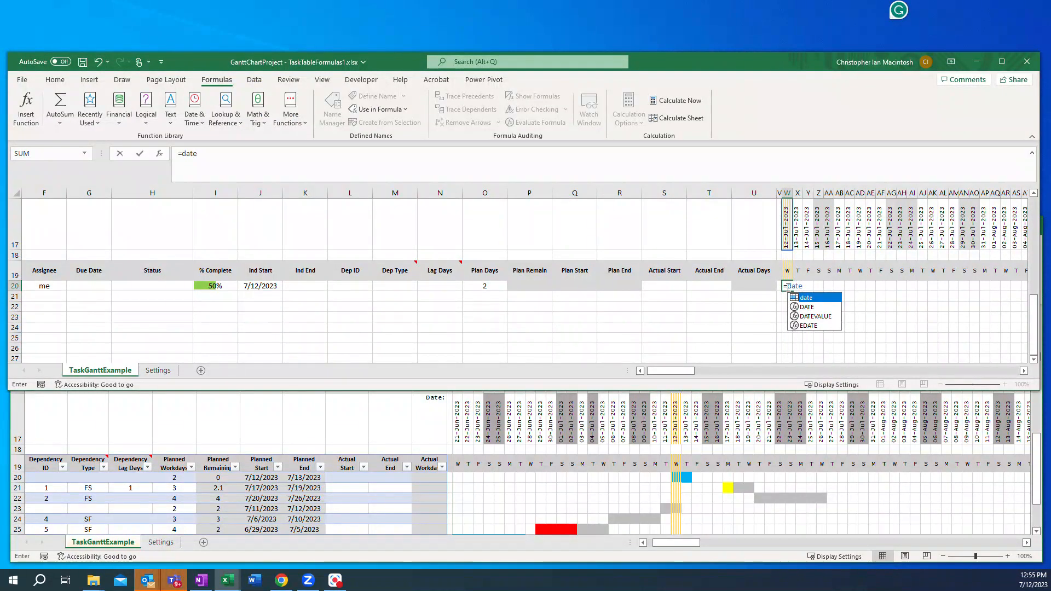
{"action": "key", "text": "Return"}
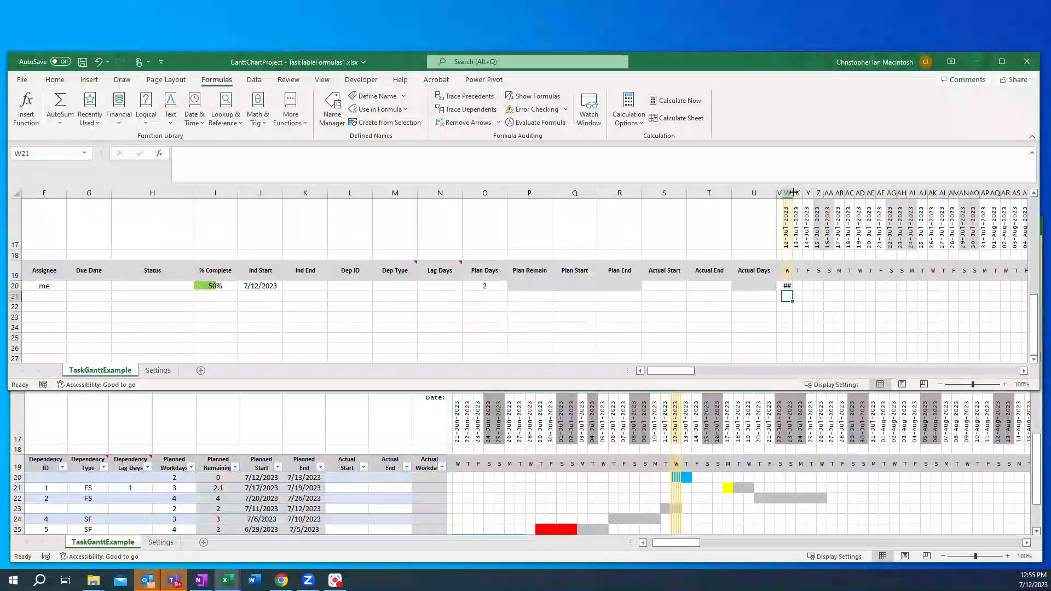
Step: Set the width of column W to 2
{"action": "left_click_drag", "start_coordinate": [791, 195], "coordinate": [839, 197]}
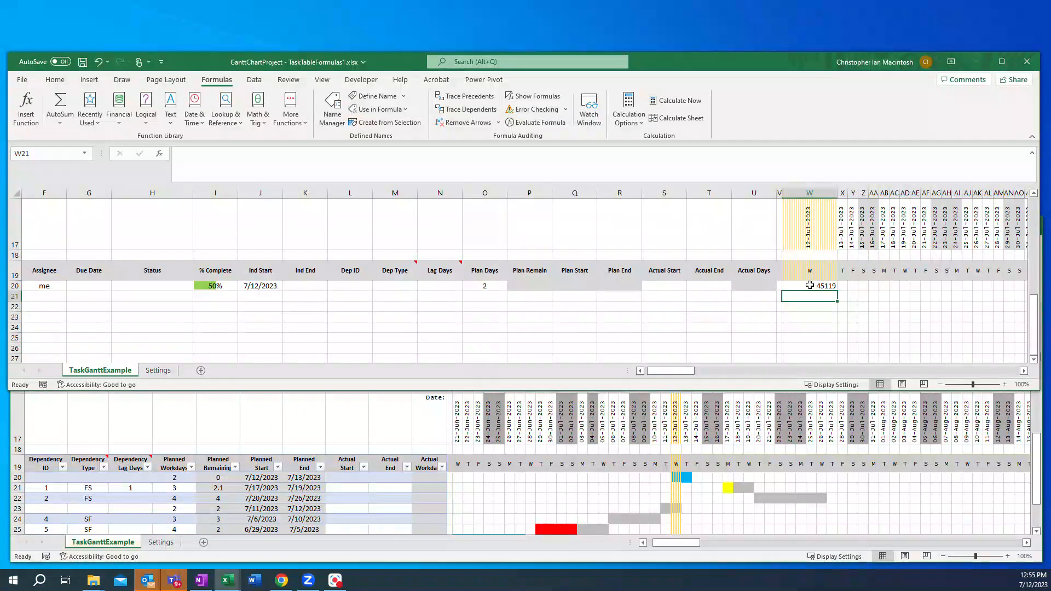
{"action": "left_click", "coordinate": [817, 215]}
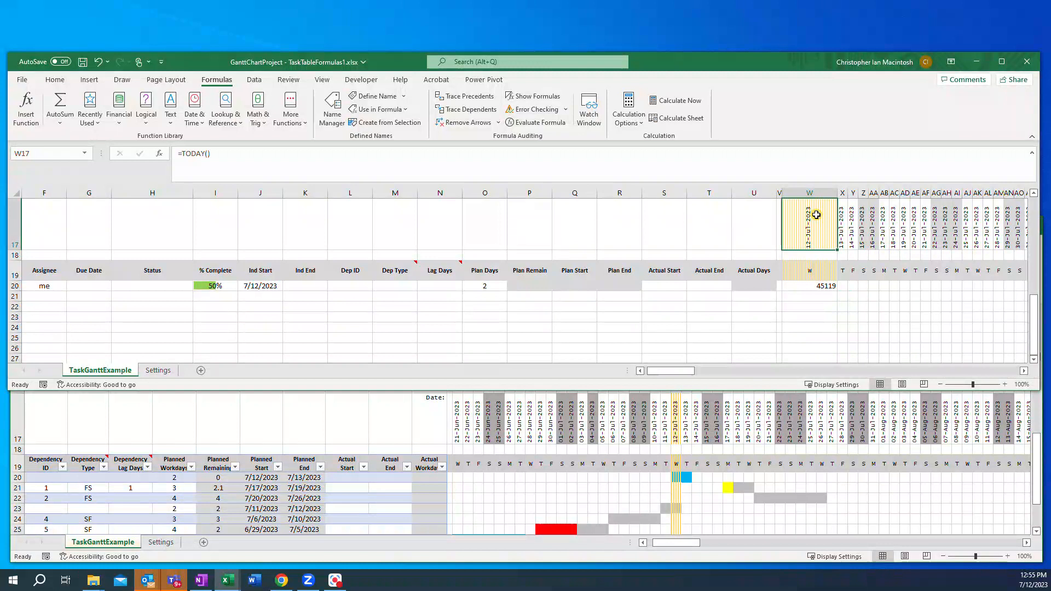
{"action": "left_click", "coordinate": [54, 82]}
{"action": "left_click", "coordinate": [794, 123]}
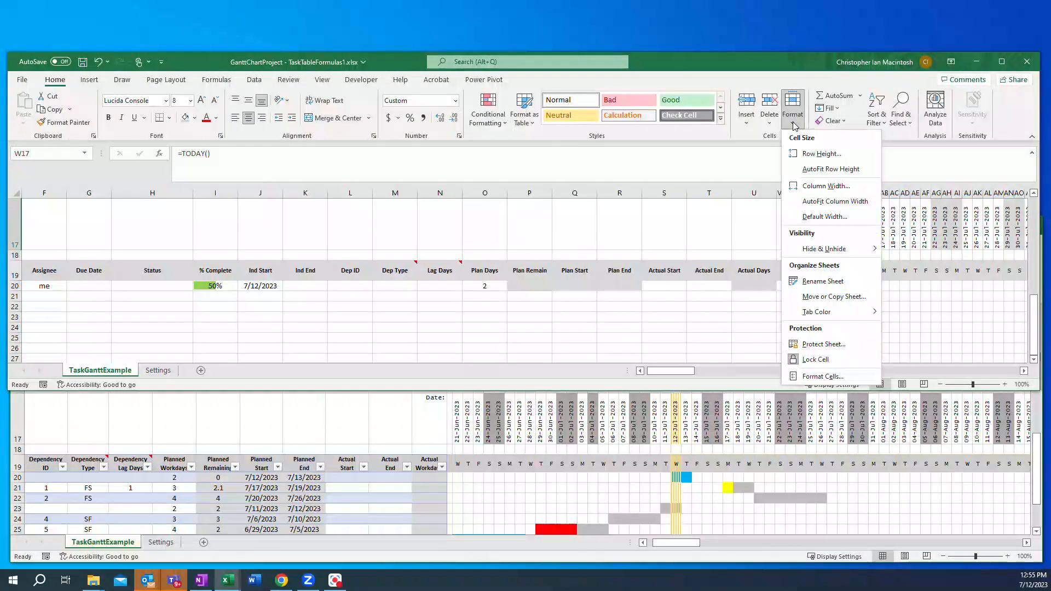
{"action": "left_click", "coordinate": [826, 186]}
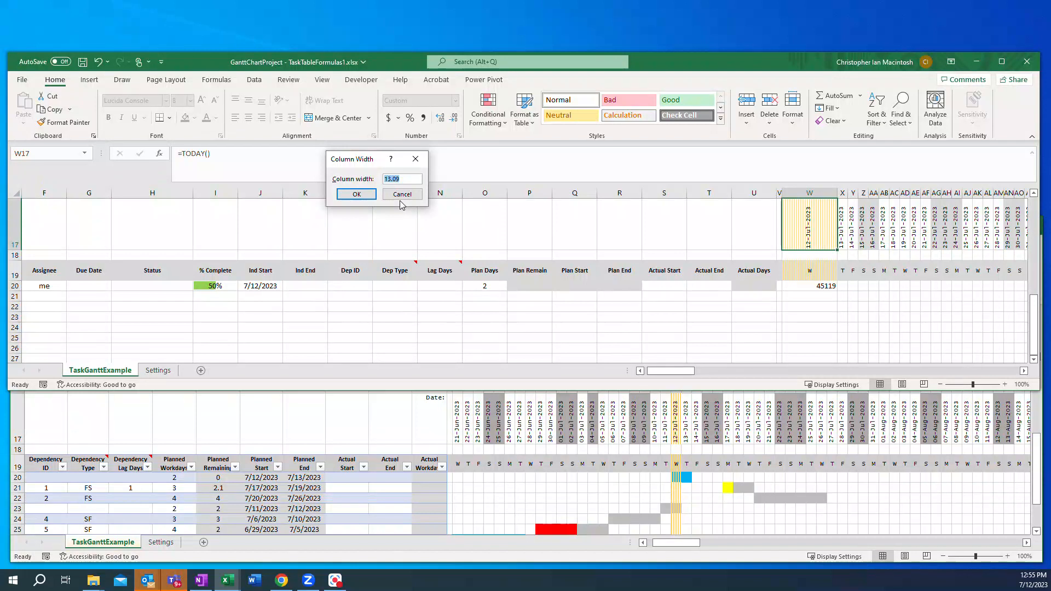
{"action": "left_click", "coordinate": [357, 194]}
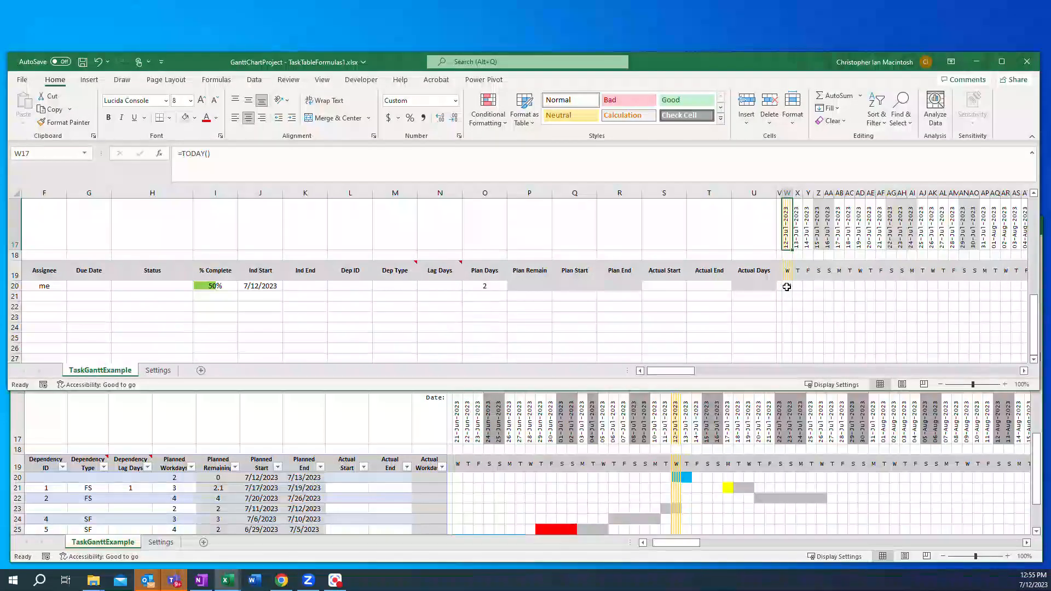
Step: Clear the formula from cell W20
{"action": "left_click", "coordinate": [790, 287]}
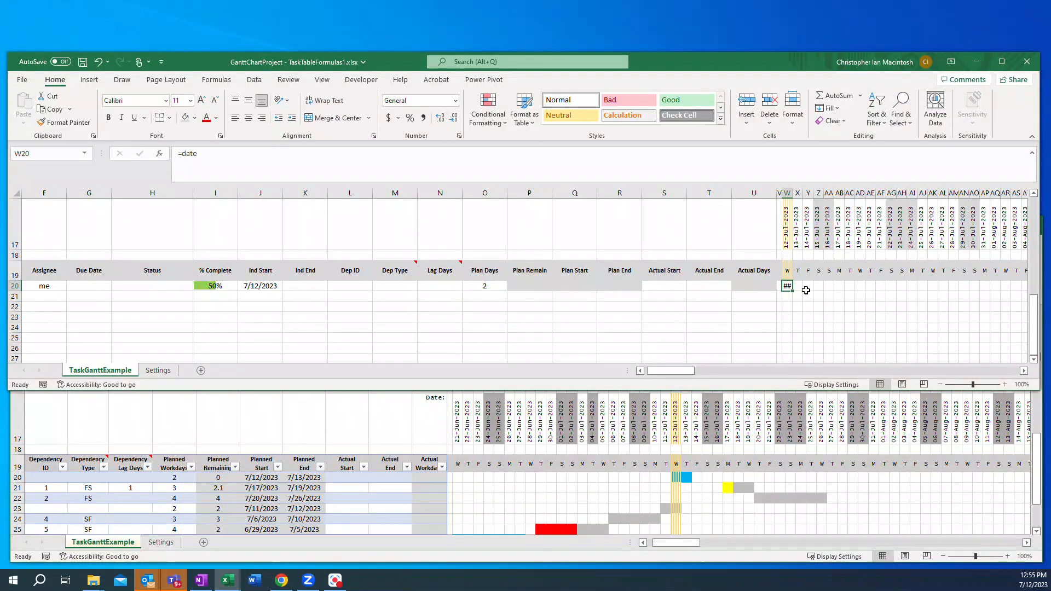
{"action": "key", "text": "BackSpace"}
{"action": "key", "text": "Return"}
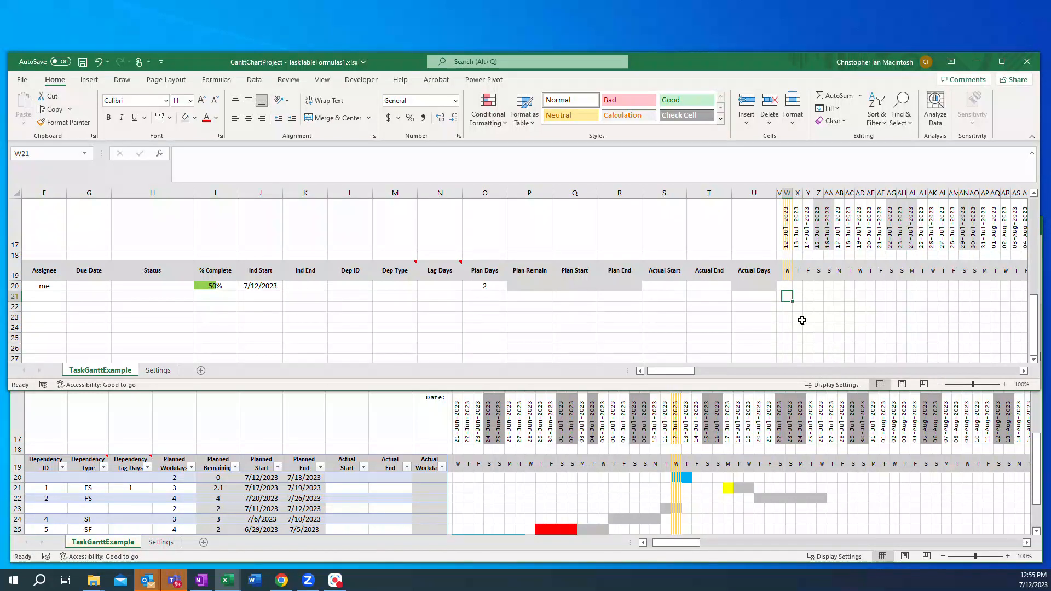
Step: Enter ID 2 and description Forward two in row 21 of the task list
{"action": "left_click_drag", "start_coordinate": [661, 370], "coordinate": [659, 374]}
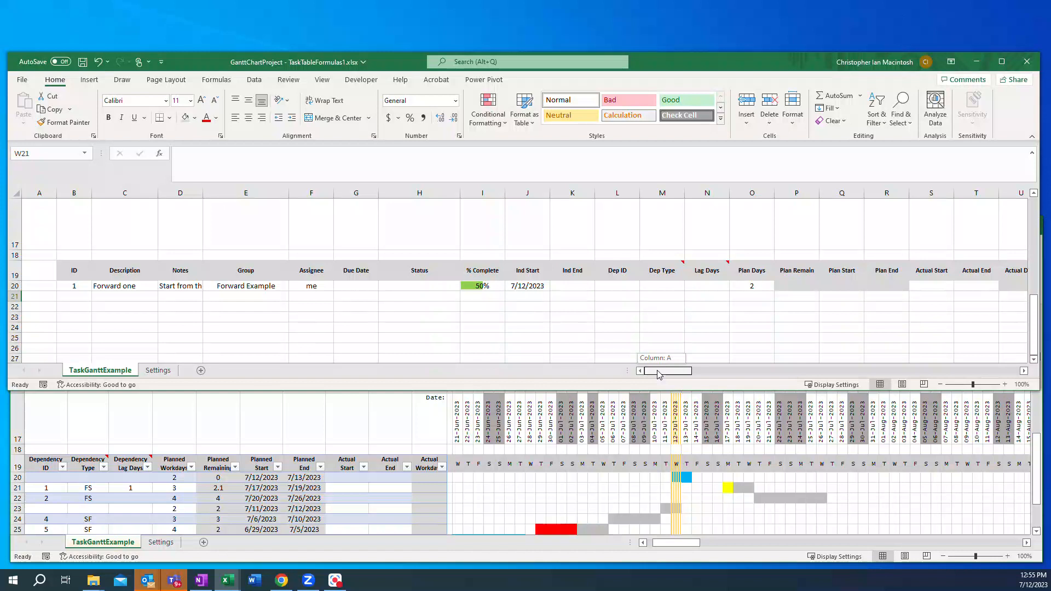
{"action": "left_click_drag", "start_coordinate": [660, 375], "coordinate": [662, 375]}
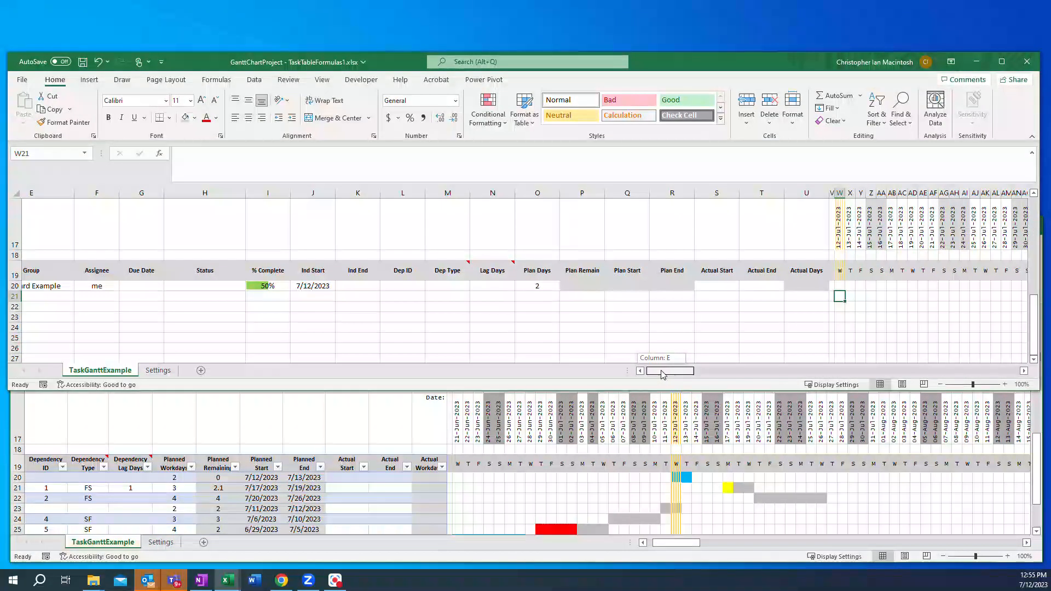
{"action": "left_click_drag", "start_coordinate": [664, 375], "coordinate": [661, 375]}
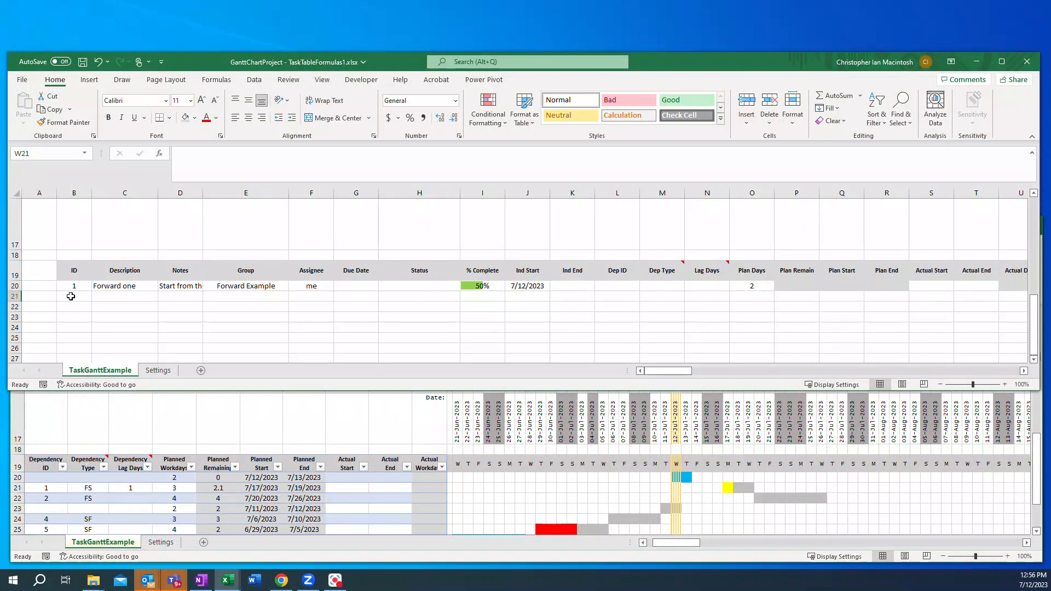
{"action": "left_click", "coordinate": [71, 296]}
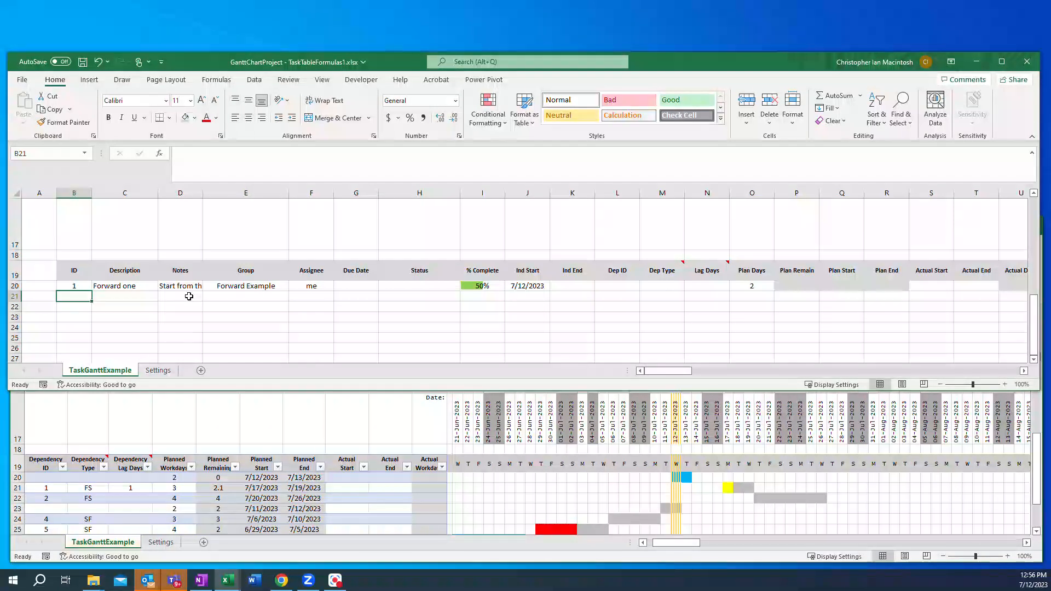
{"action": "type", "text": "2"}
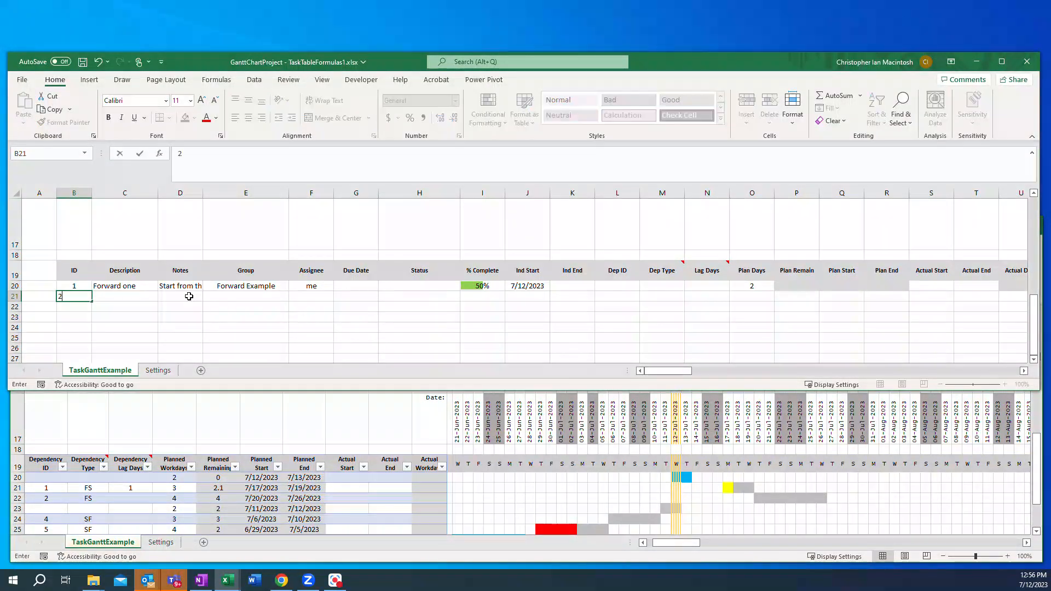
{"action": "key", "text": "Tab"}
{"action": "type", "text": "Forward t"}
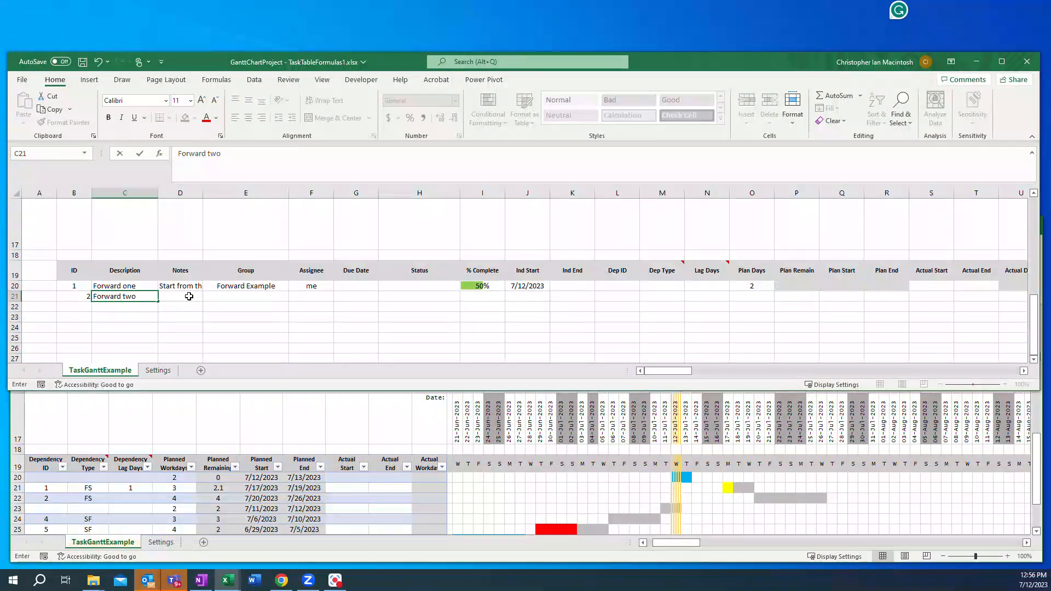
{"action": "key", "text": "Tab"}
{"action": "key", "text": "Tab"}
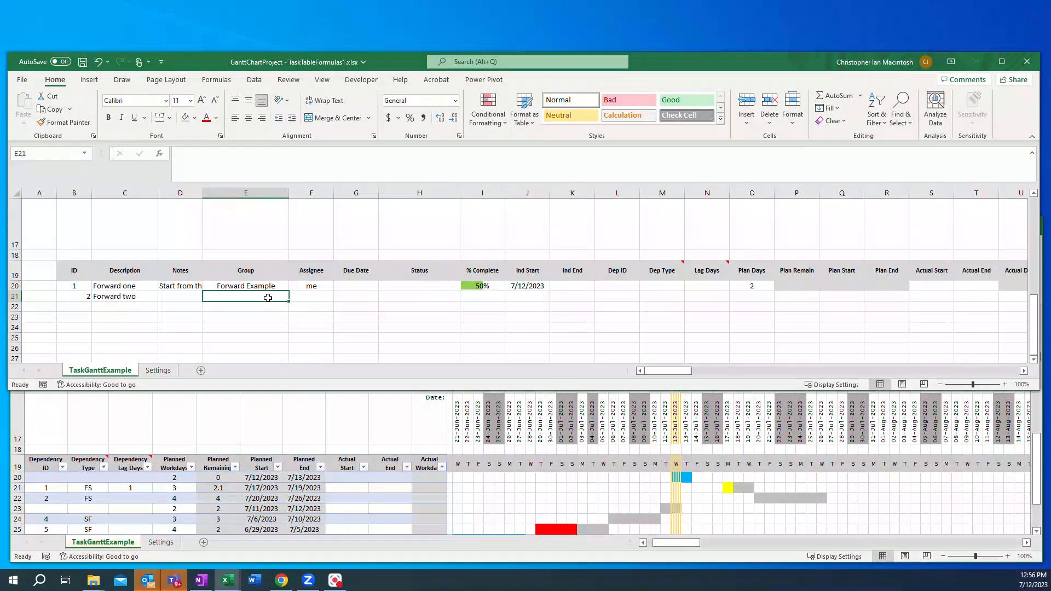
Step: Set row 21's Ind Start to 07/14/2023 and Plan Days to 2, and enter ID 3 in row 22
{"action": "left_click", "coordinate": [121, 298]}
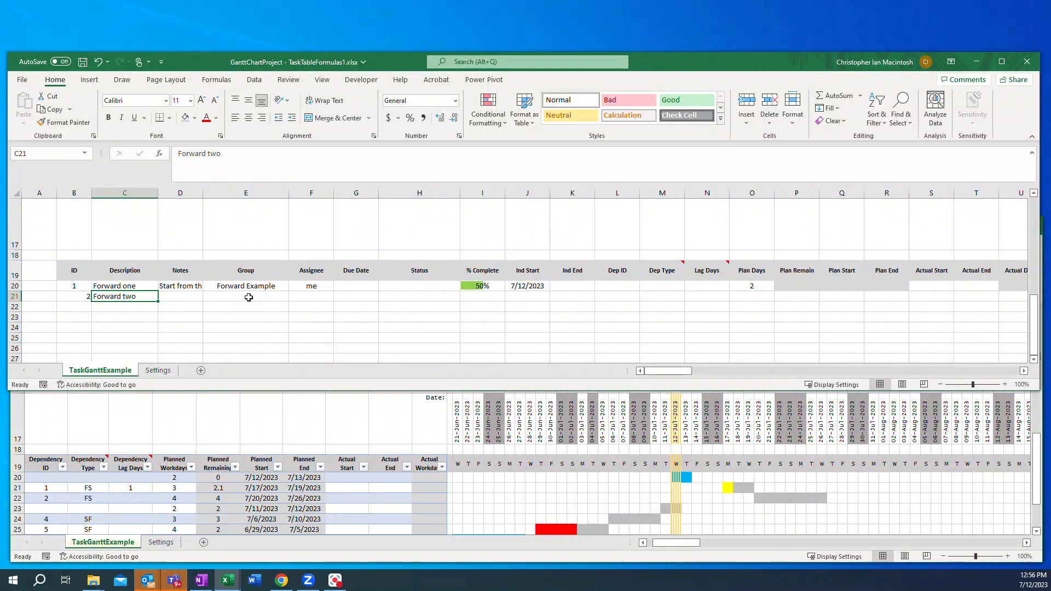
{"action": "left_click", "coordinate": [518, 296]}
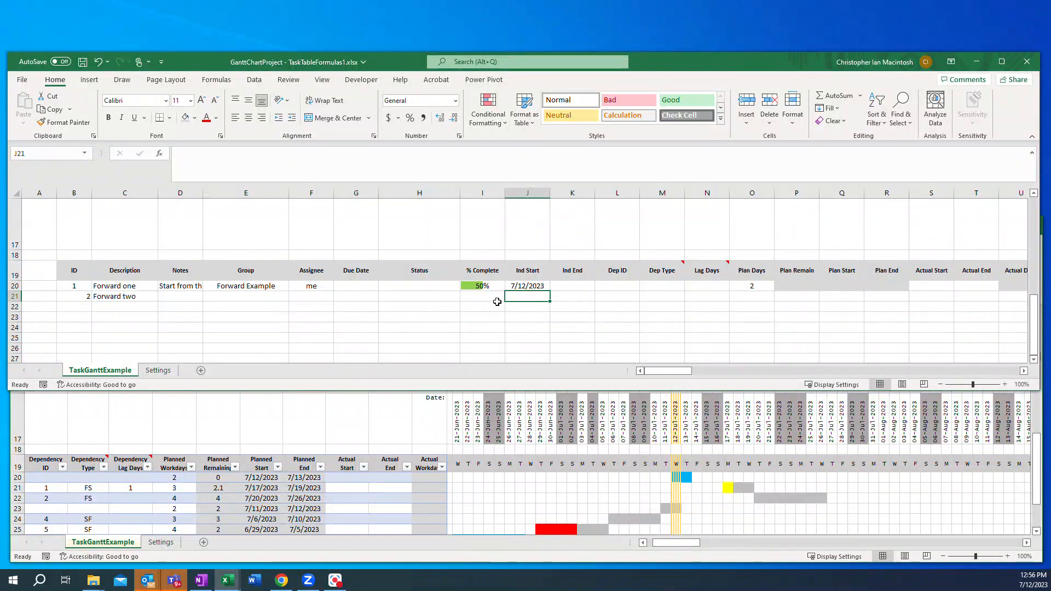
{"action": "type", "text": "07"}
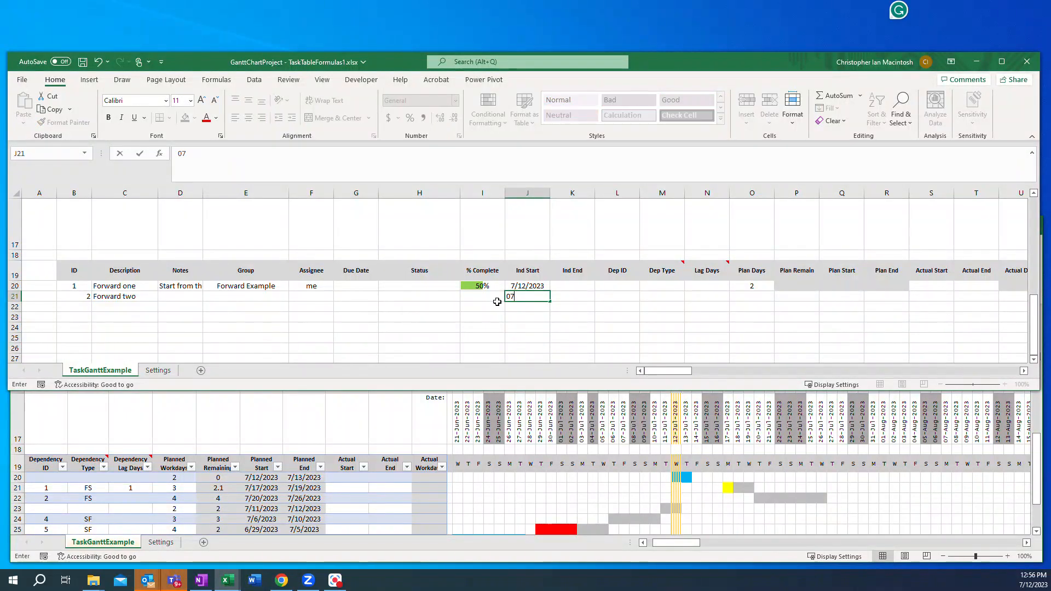
{"action": "type", "text": "/14/2023"}
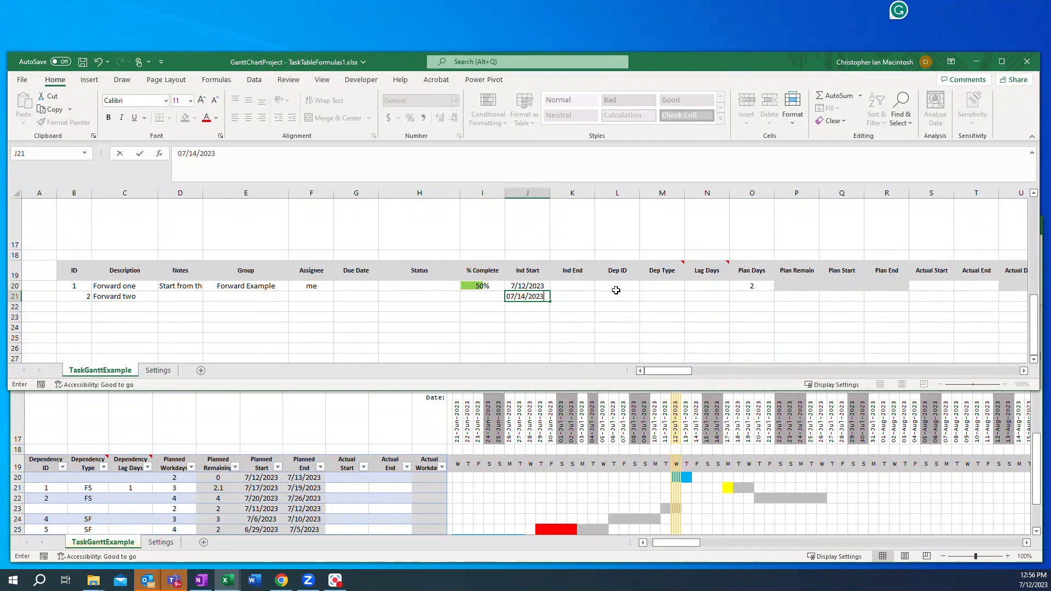
{"action": "left_click", "coordinate": [743, 297]}
{"action": "type", "text": "2"}
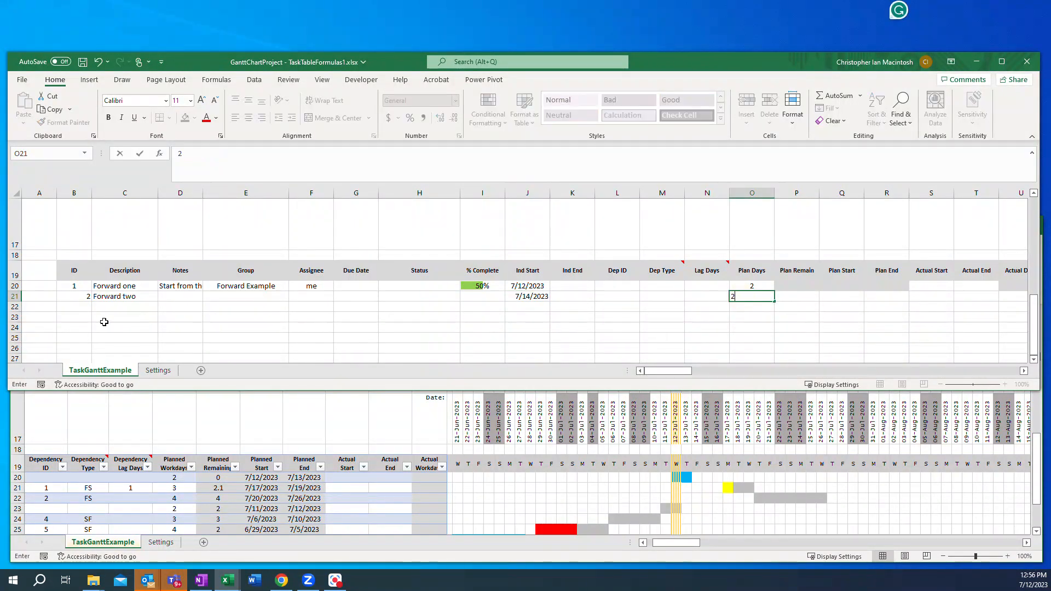
{"action": "left_click", "coordinate": [78, 306]}
{"action": "type", "text": "3"}
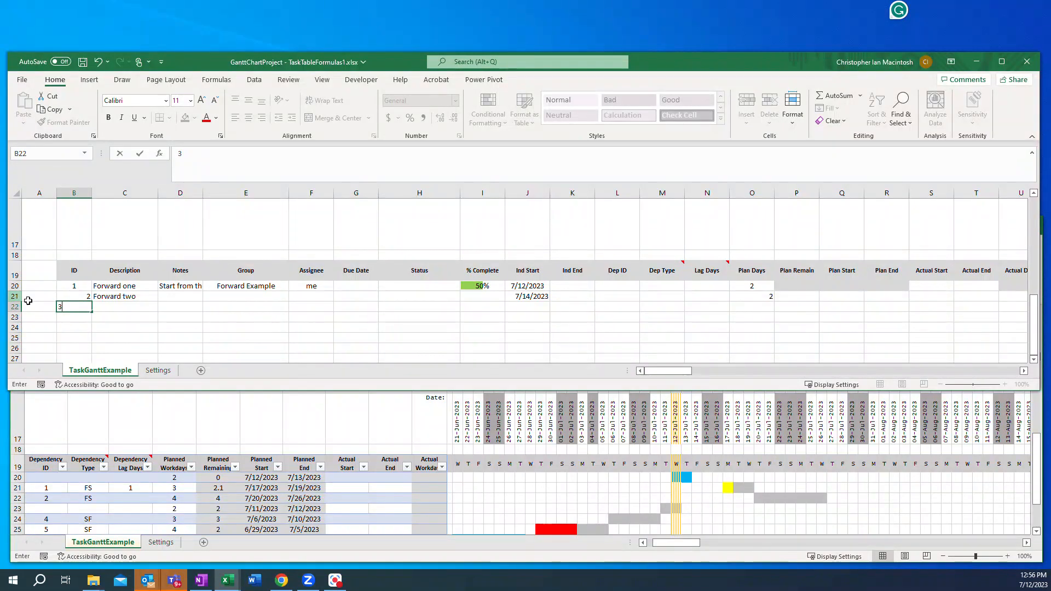
Step: Clear the contents of rows 21 and 22 from column B through column O
{"action": "left_click_drag", "start_coordinate": [60, 297], "coordinate": [753, 310]}
{"action": "right_click", "coordinate": [752, 310]}
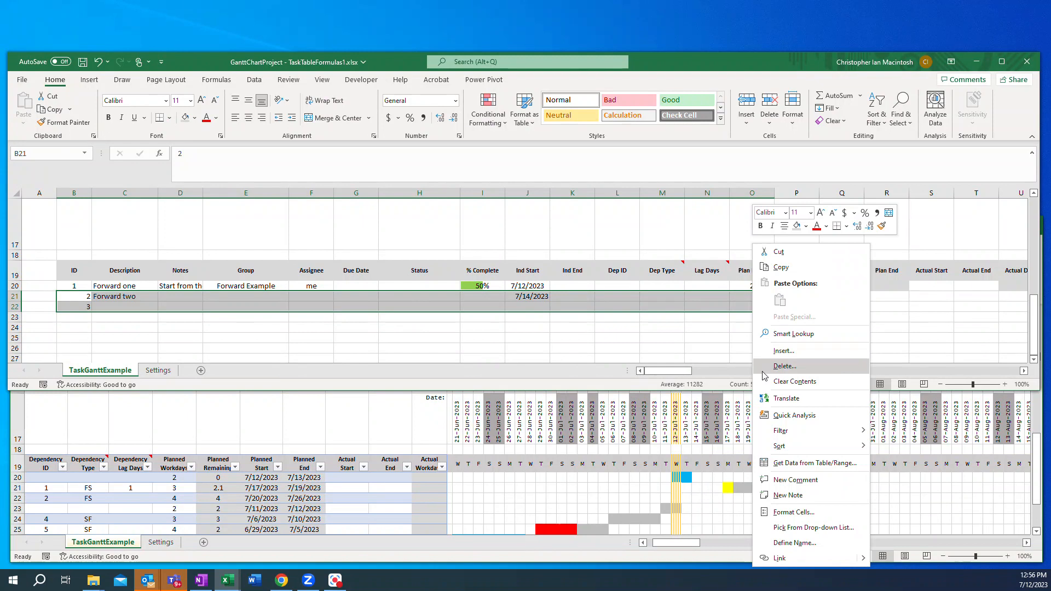
{"action": "left_click", "coordinate": [794, 382]}
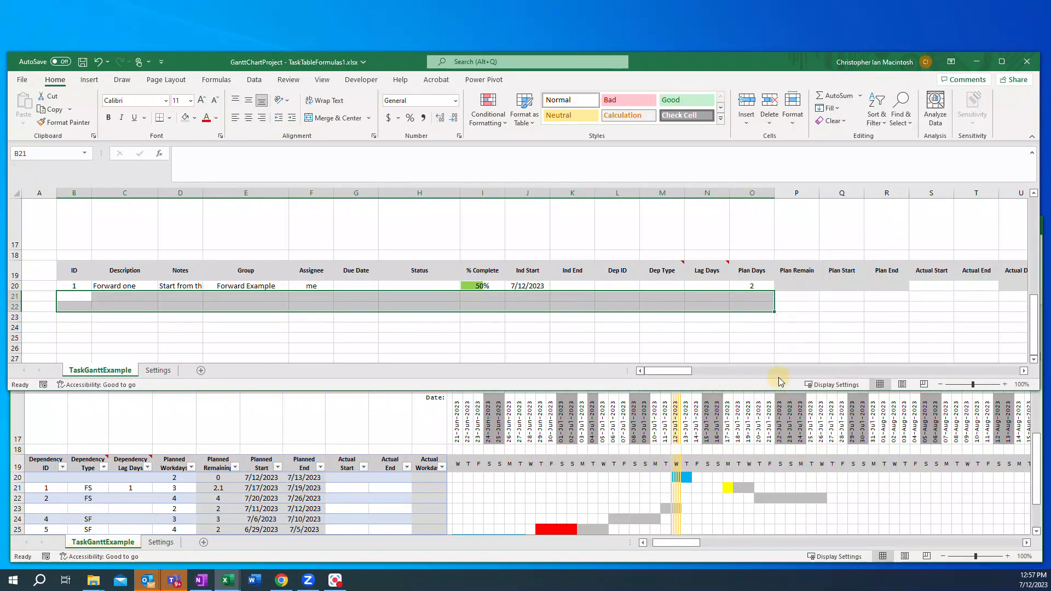
Step: Convert the header and first task row, range B19:U20, into an Excel table with headers
{"action": "left_click", "coordinate": [80, 284]}
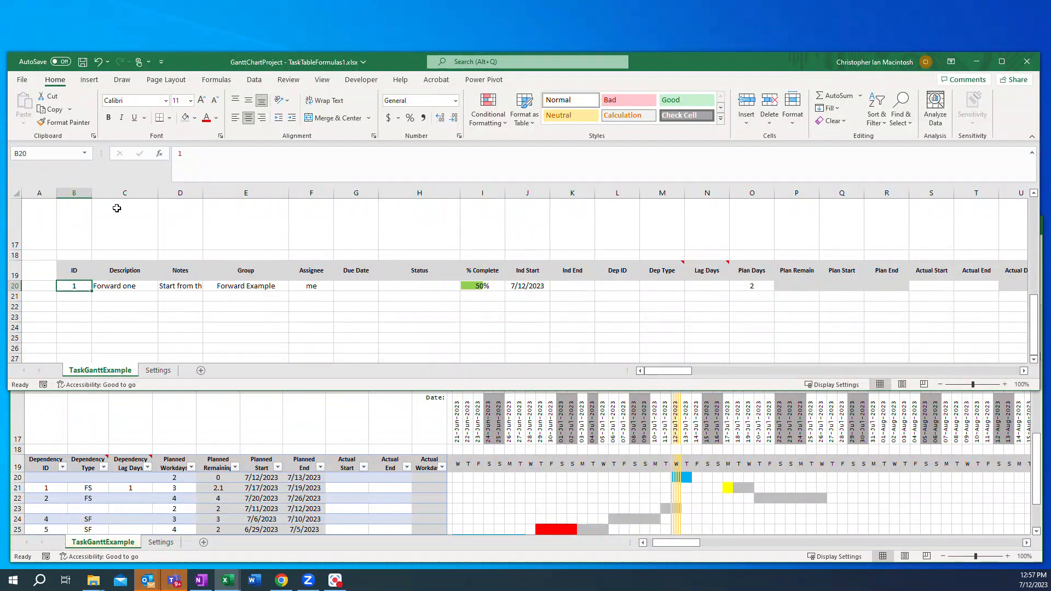
{"action": "left_click", "coordinate": [90, 83]}
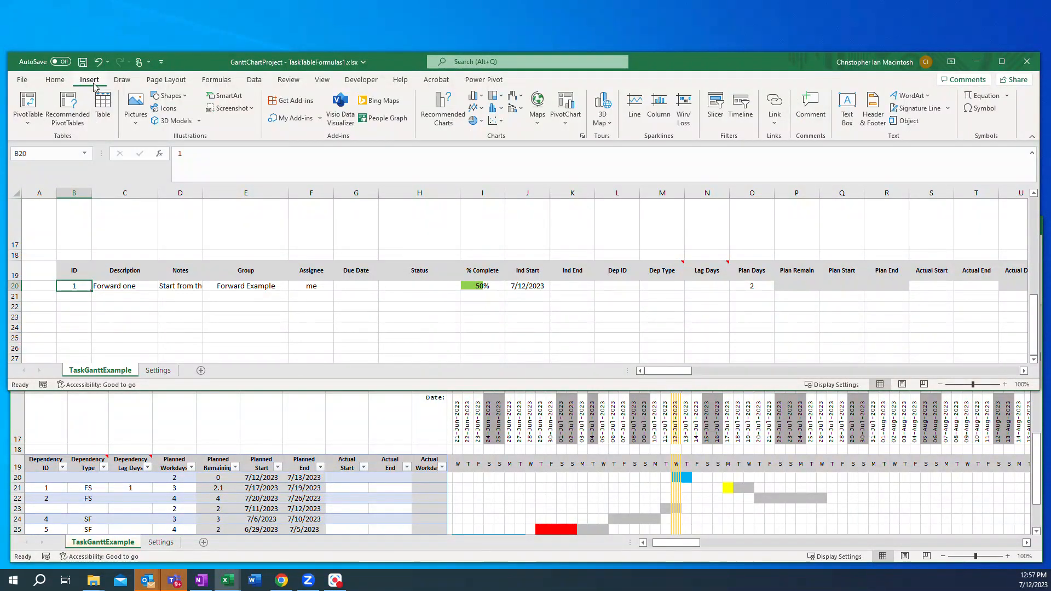
{"action": "left_click", "coordinate": [103, 107]}
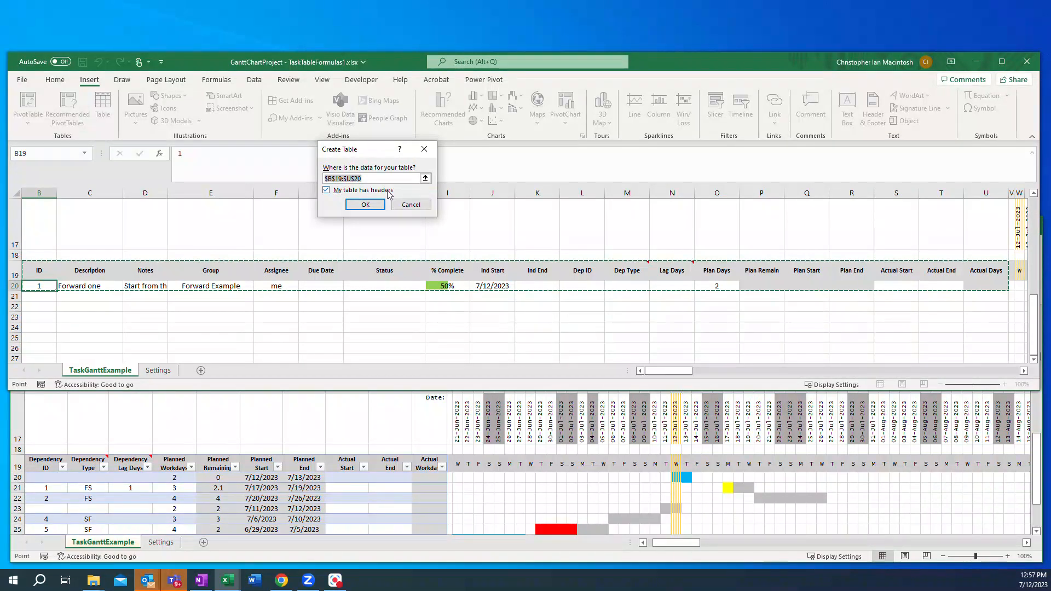
{"action": "left_click", "coordinate": [365, 204]}
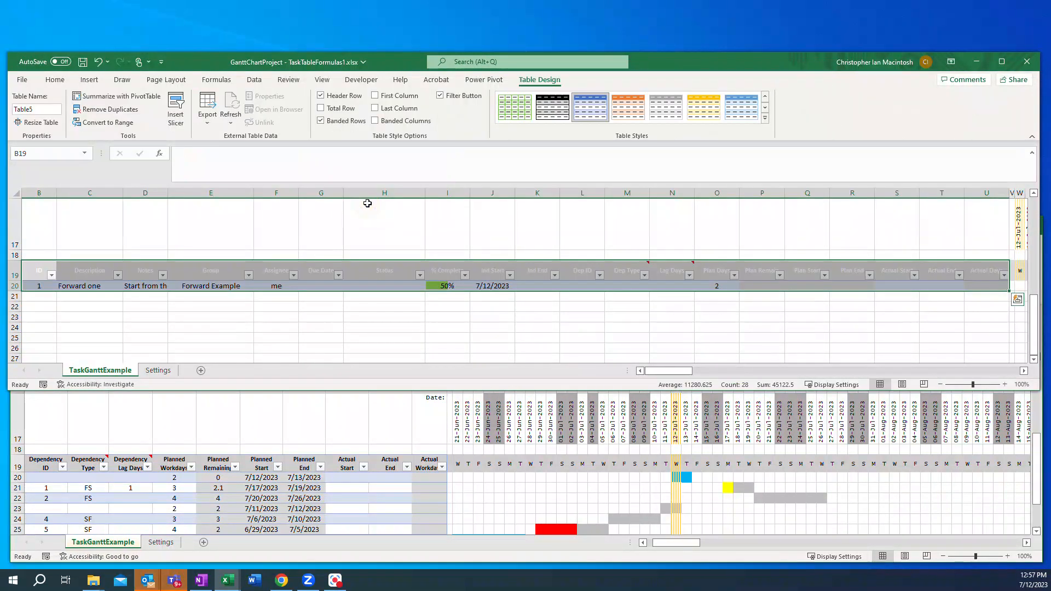
Step: Rename the table TaskTab
{"action": "left_click", "coordinate": [38, 108]}
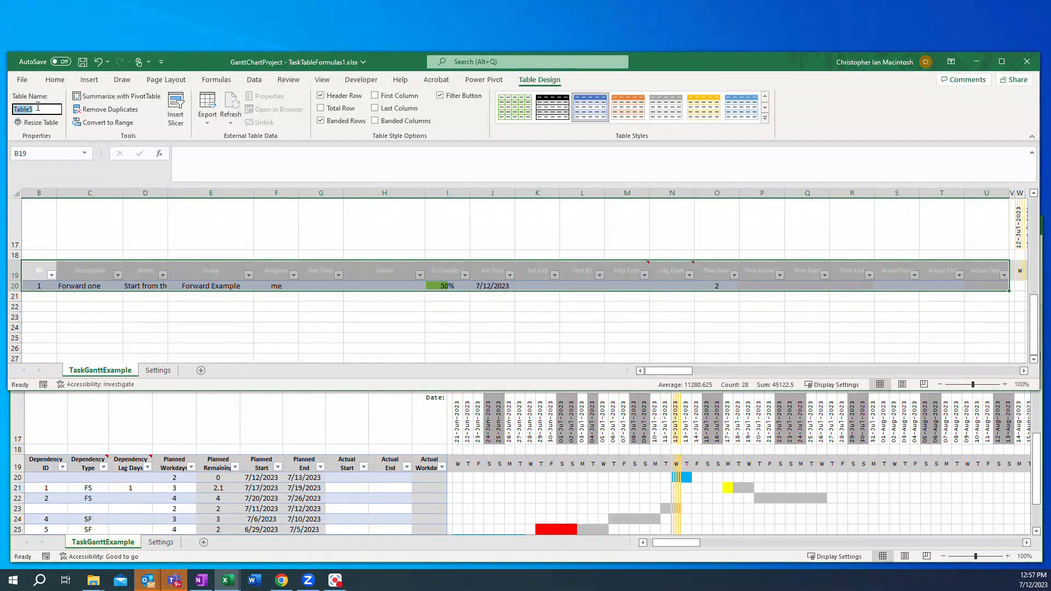
{"action": "type", "text": "TaskTab"}
{"action": "key", "text": "Return"}
Step: Add task 2 with description Forward two in row 21, assigning the group Forward Example
{"action": "left_click", "coordinate": [42, 298]}
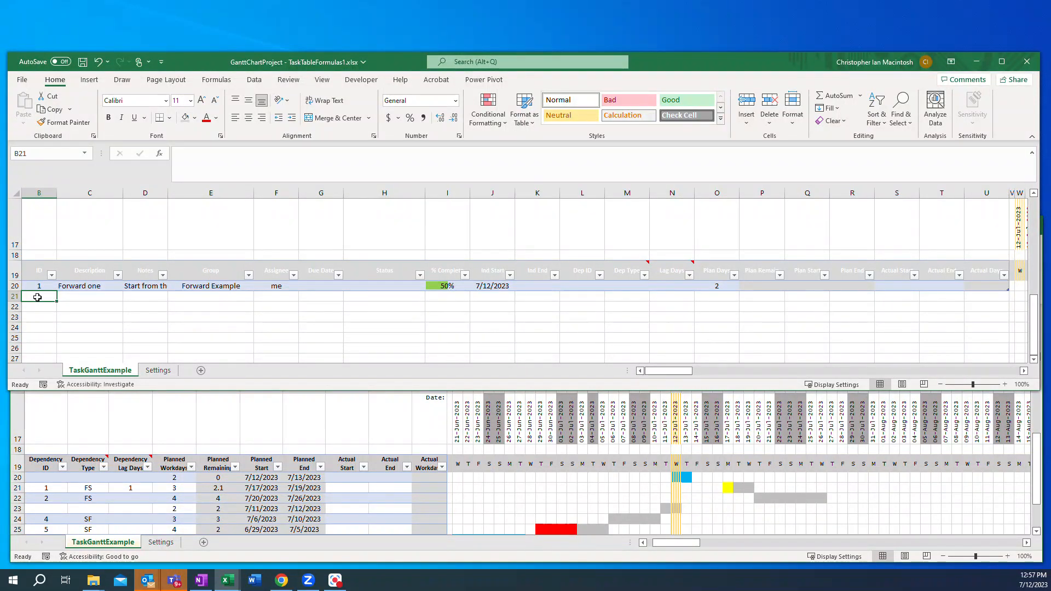
{"action": "type", "text": "2"}
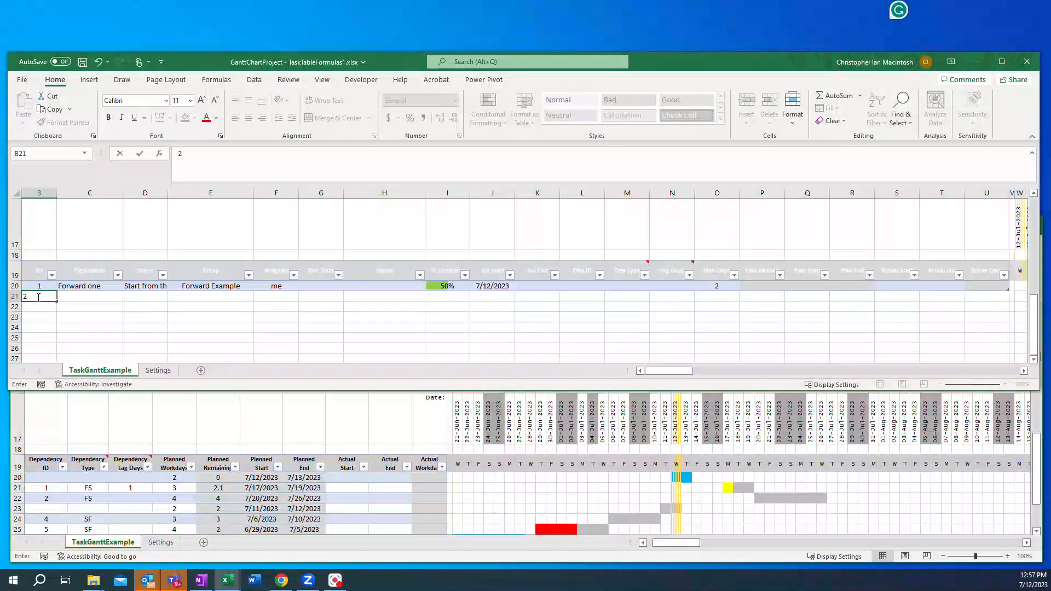
{"action": "key", "text": "Tab"}
{"action": "type", "text": "Forware"}
{"action": "key", "text": "BackSpace"}
{"action": "type", "text": "d"}
{"action": "type", "text": "wo"}
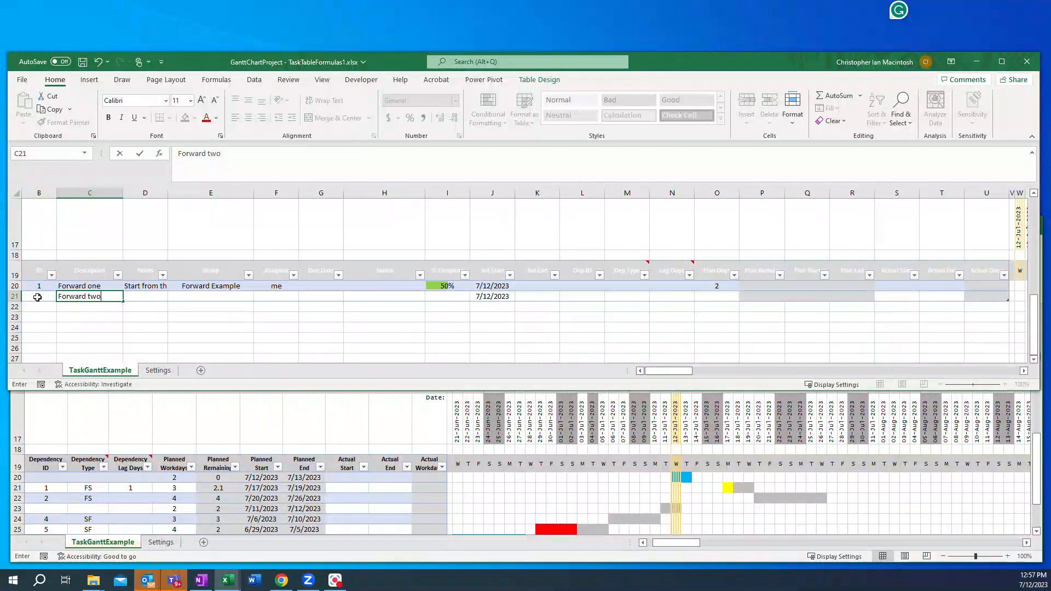
{"action": "key", "text": "Tab"}
{"action": "key", "text": "Tab"}
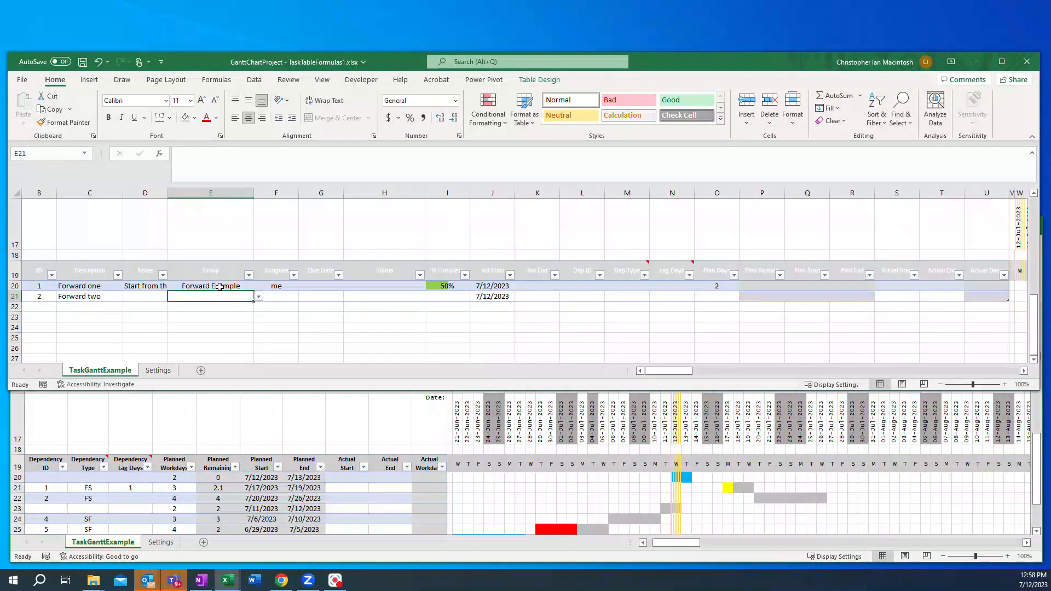
{"action": "left_click", "coordinate": [258, 297]}
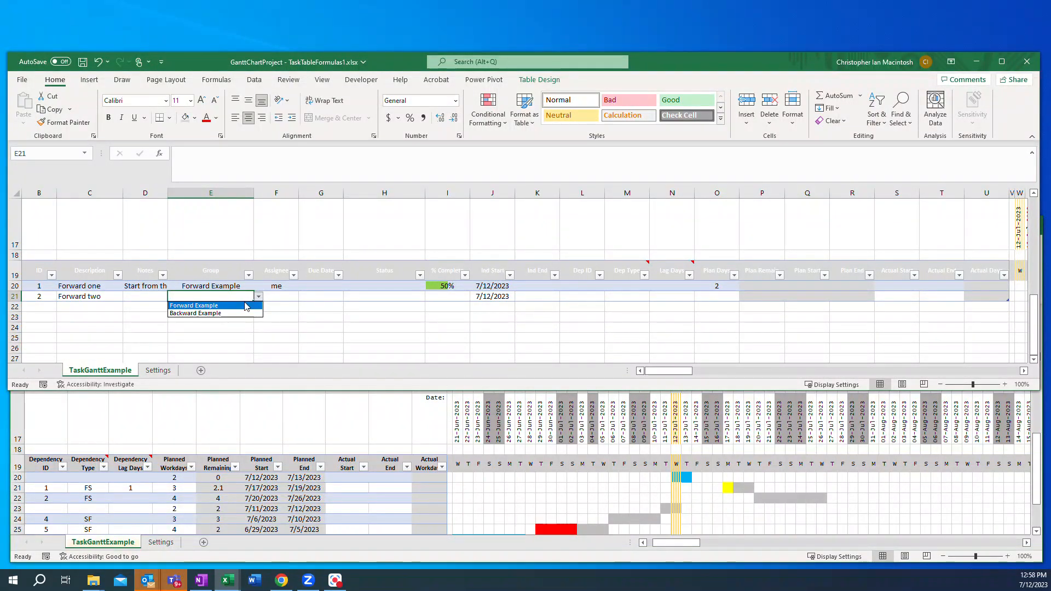
{"action": "left_click", "coordinate": [214, 306]}
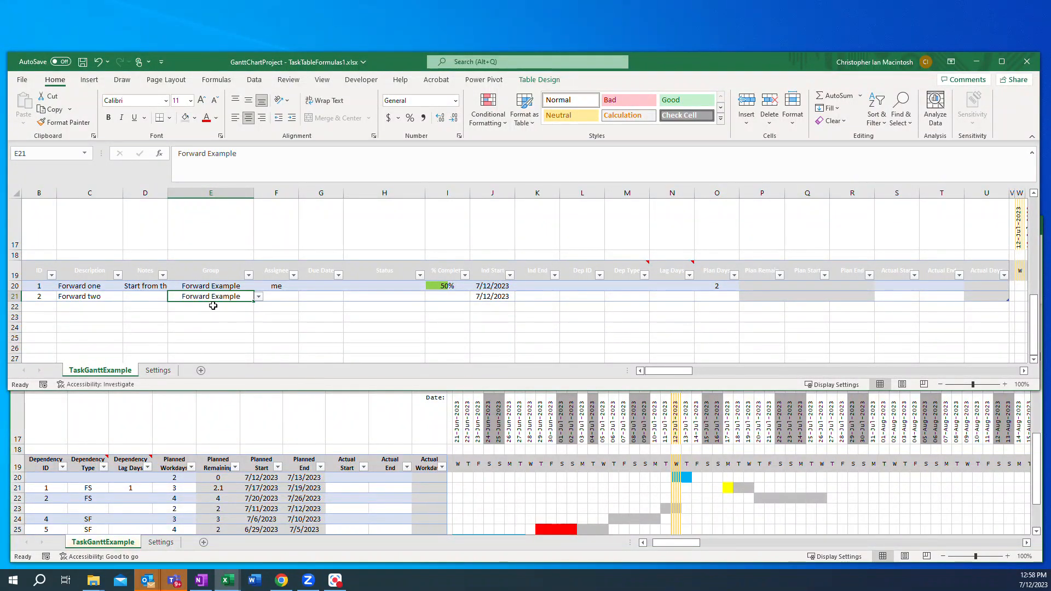
Step: Set Plan Days for task 2 to 2
{"action": "left_click", "coordinate": [494, 297]}
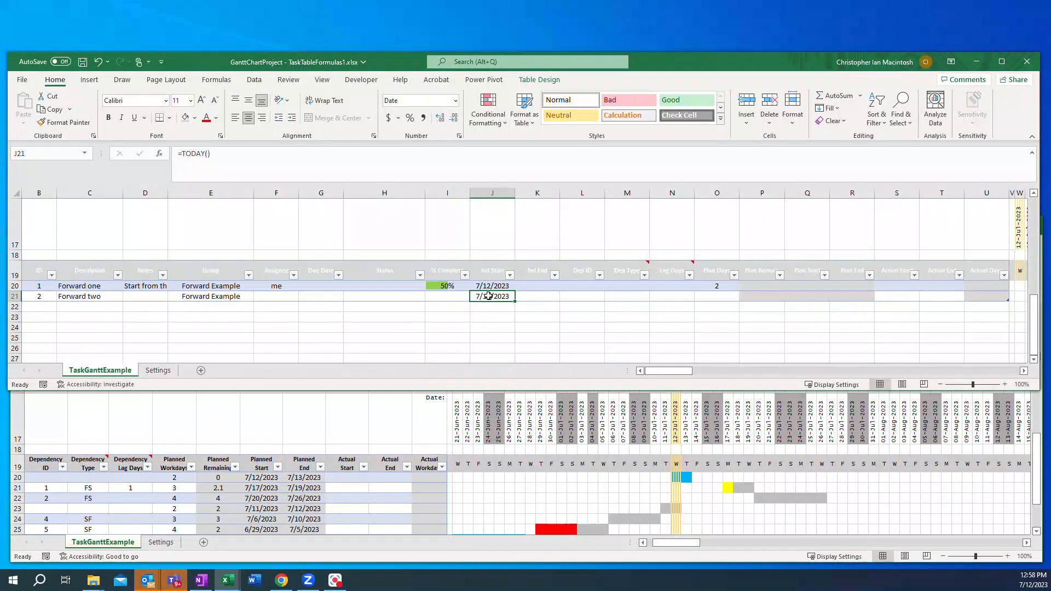
{"action": "left_click", "coordinate": [719, 297]}
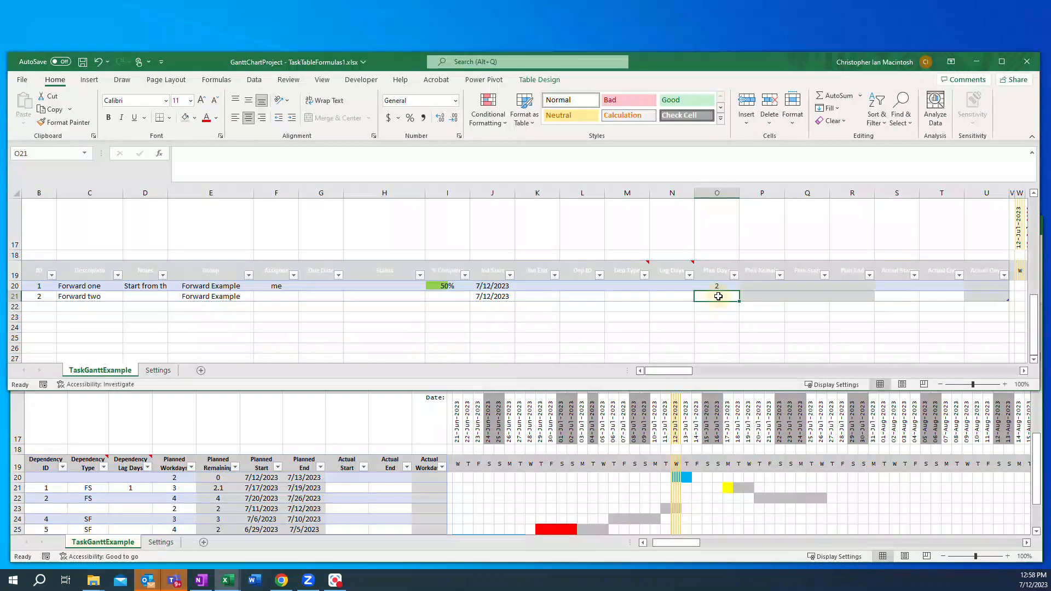
{"action": "type", "text": "2"}
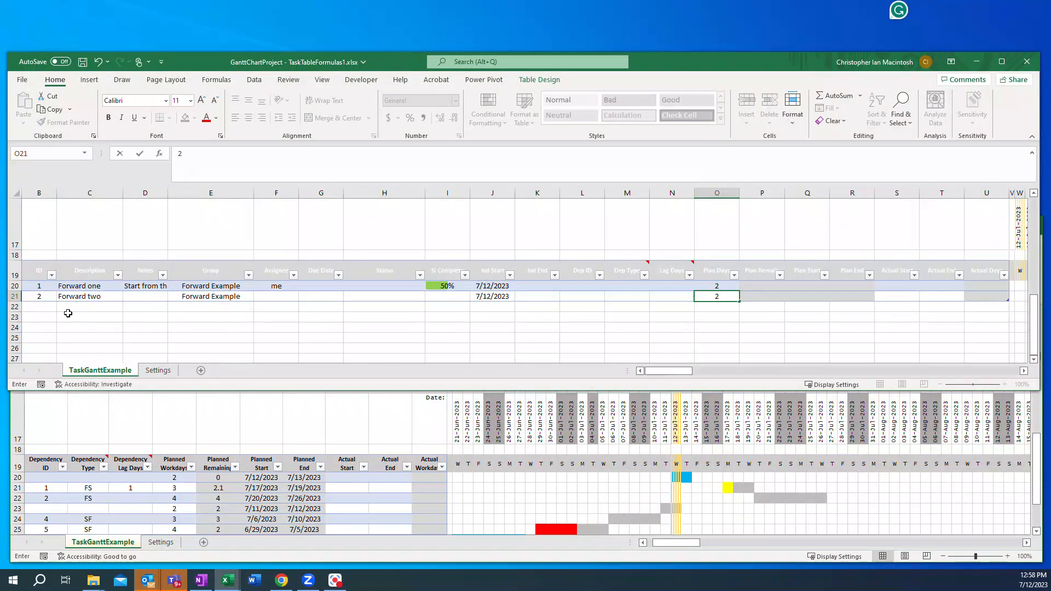
Step: Add task 3 with description Backward one in row 22, assigning the group Backward Example
{"action": "left_click", "coordinate": [37, 306]}
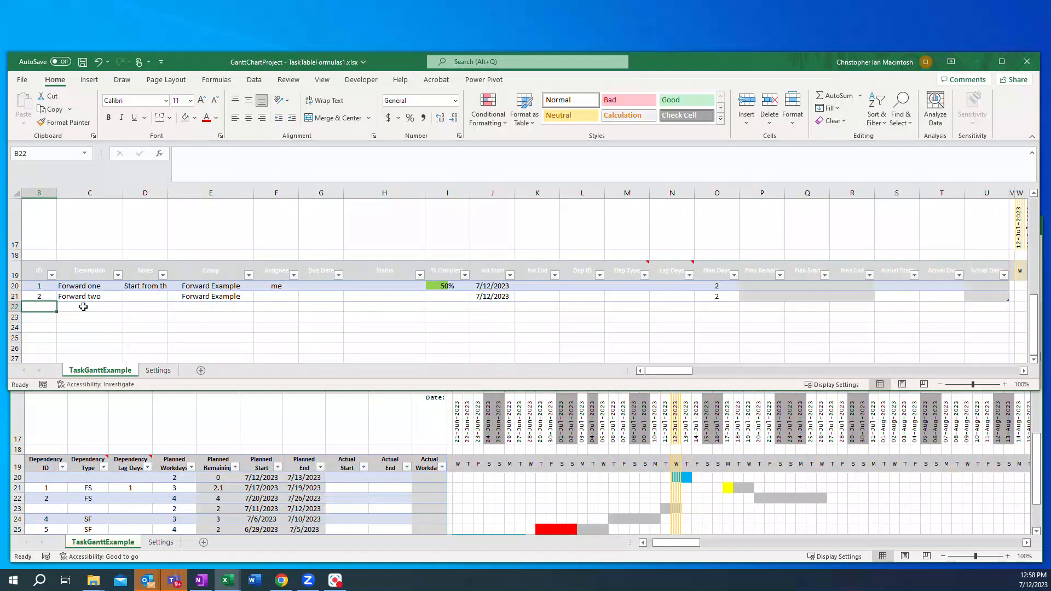
{"action": "left_click", "coordinate": [84, 307]}
{"action": "type", "text": "Ba"}
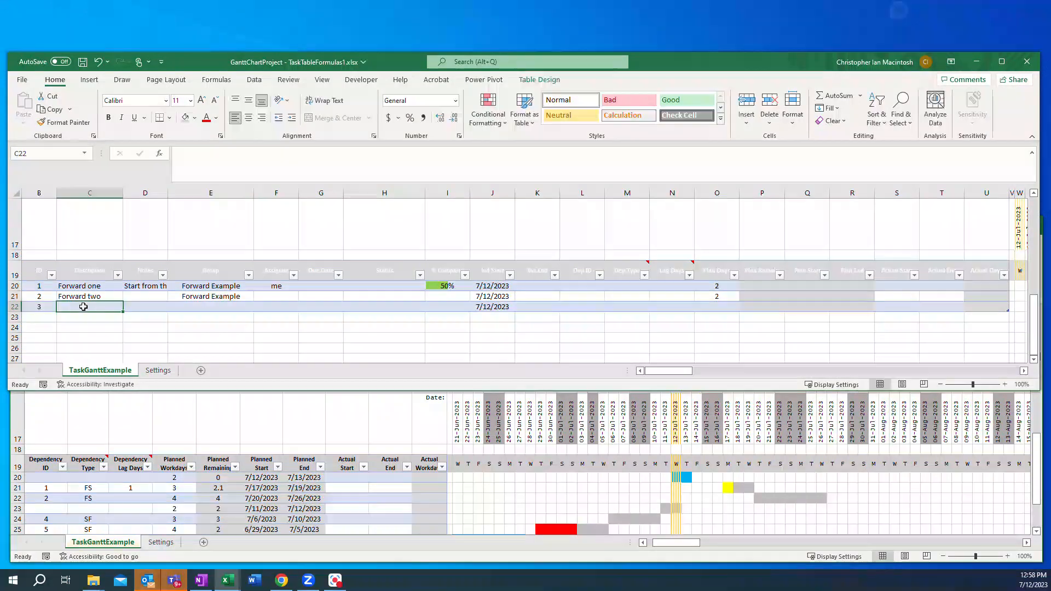
{"action": "type", "text": "ckward"}
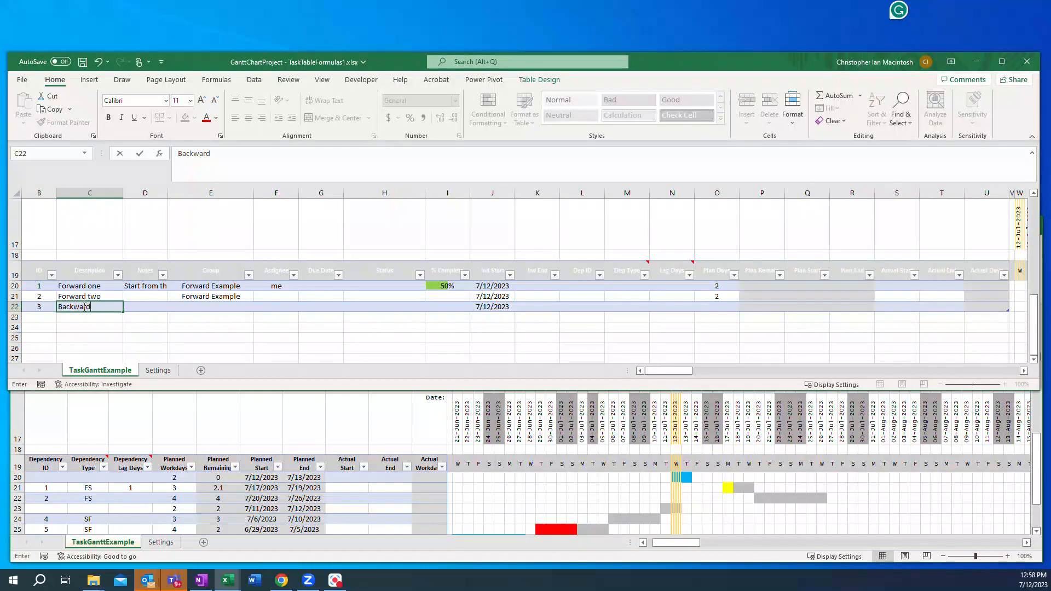
{"action": "type", "text": " one"}
{"action": "left_click", "coordinate": [229, 307]}
{"action": "left_click", "coordinate": [259, 307]}
{"action": "left_click", "coordinate": [224, 324]}
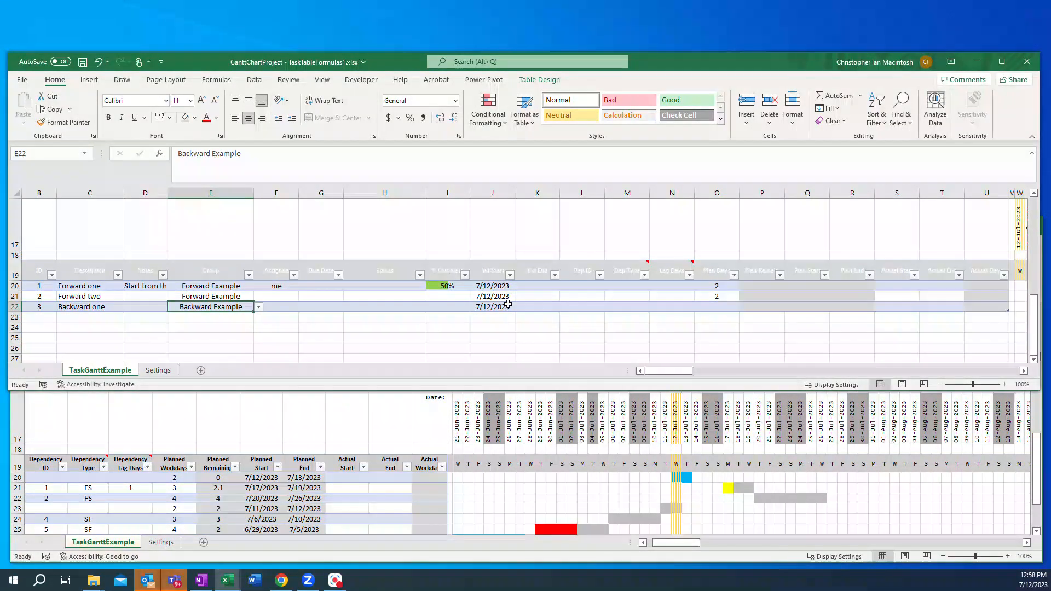
Step: Set Plan Days for task 3 to 3
{"action": "left_click", "coordinate": [714, 307]}
{"action": "type", "text": "3"}
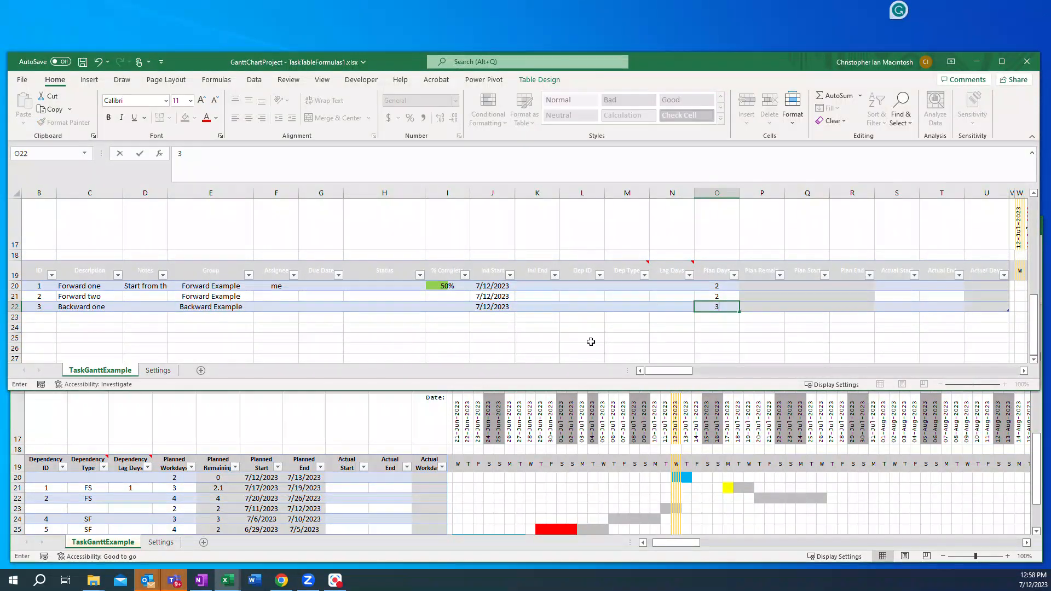
Step: Add task 4 with description Backward two in row 23, assigning the group Backward Example
{"action": "left_click", "coordinate": [34, 317]}
{"action": "type", "text": "4"}
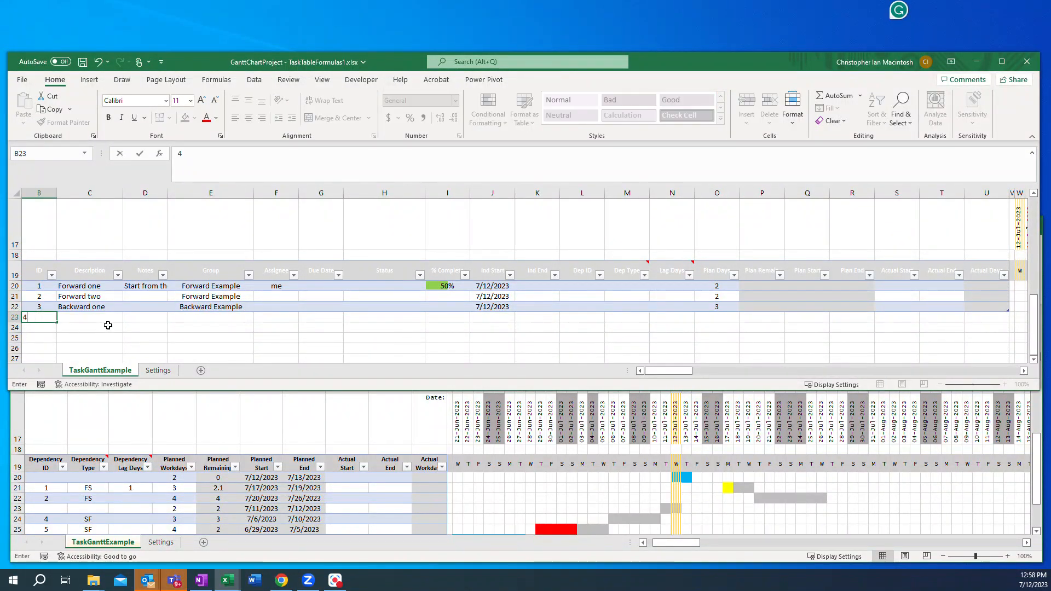
{"action": "left_click", "coordinate": [96, 318]}
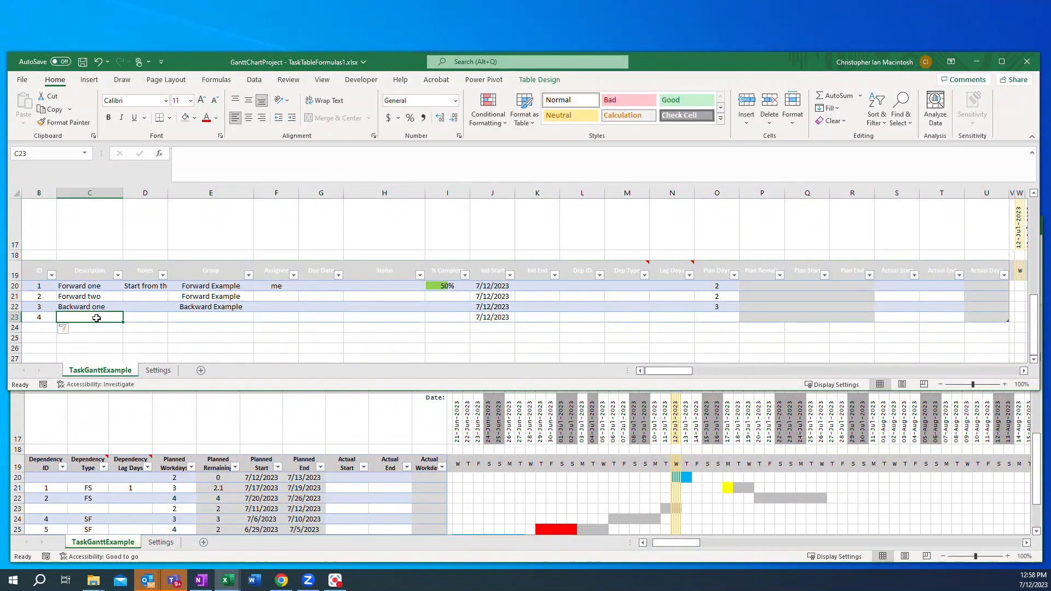
{"action": "type", "text": "Backward two"}
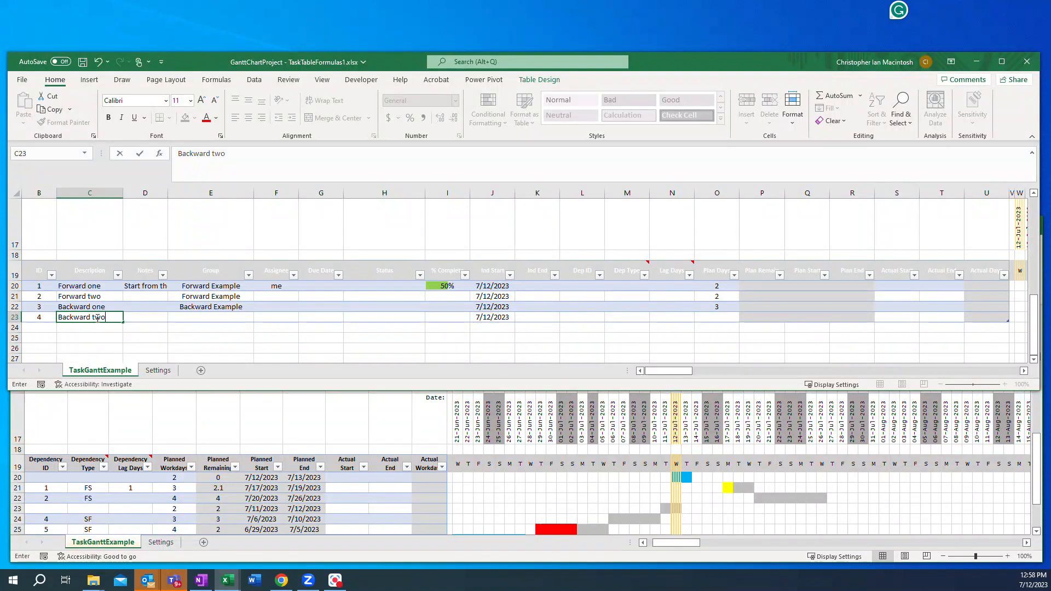
{"action": "left_click", "coordinate": [242, 317]}
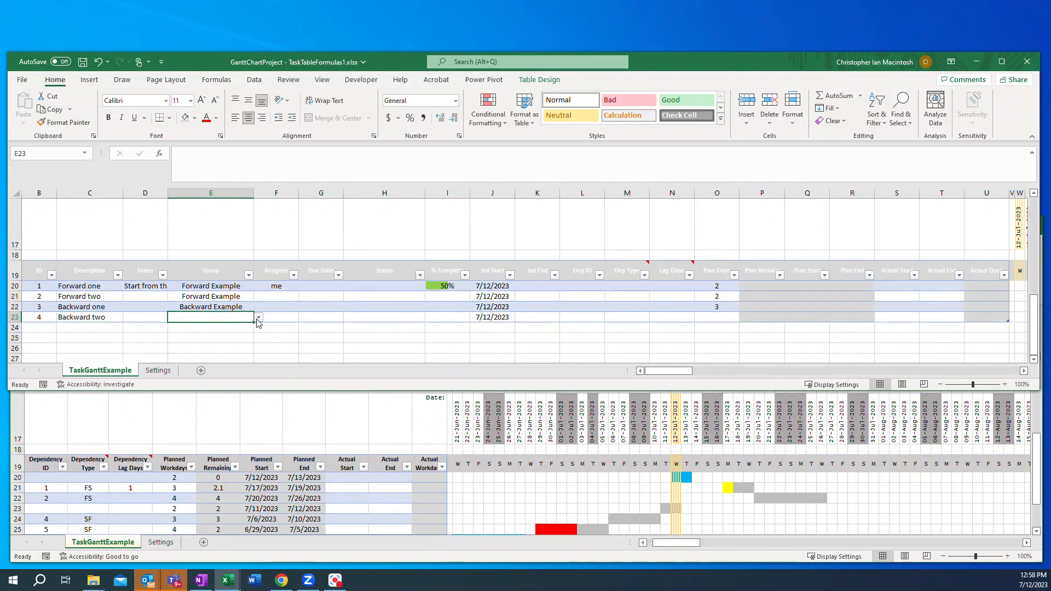
{"action": "left_click", "coordinate": [259, 317]}
{"action": "left_click", "coordinate": [216, 334]}
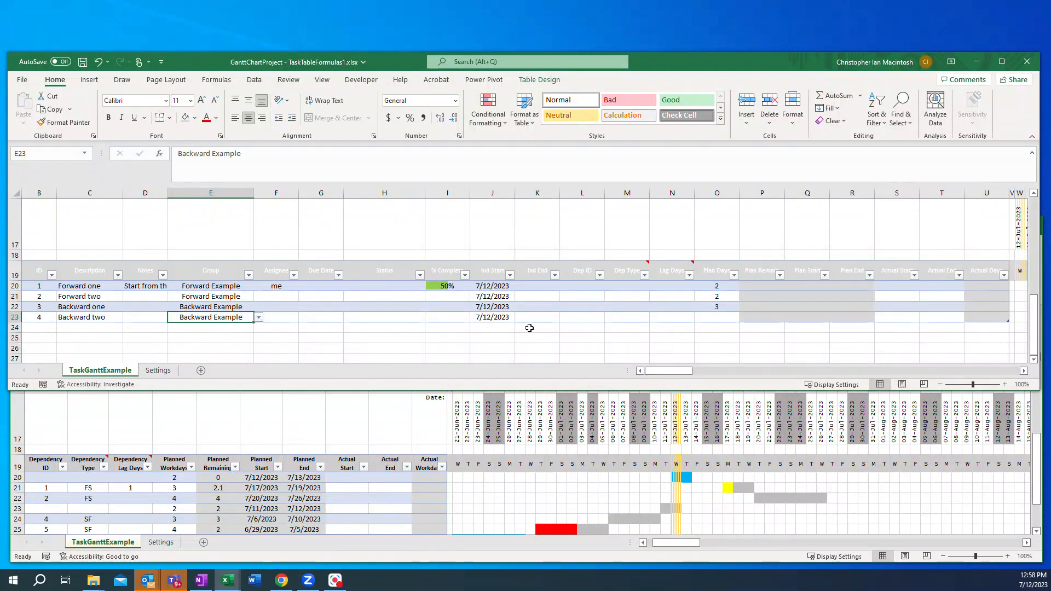
Step: Set Plan Days for task 4 to 4
{"action": "left_click", "coordinate": [716, 320]}
{"action": "type", "text": "4"}
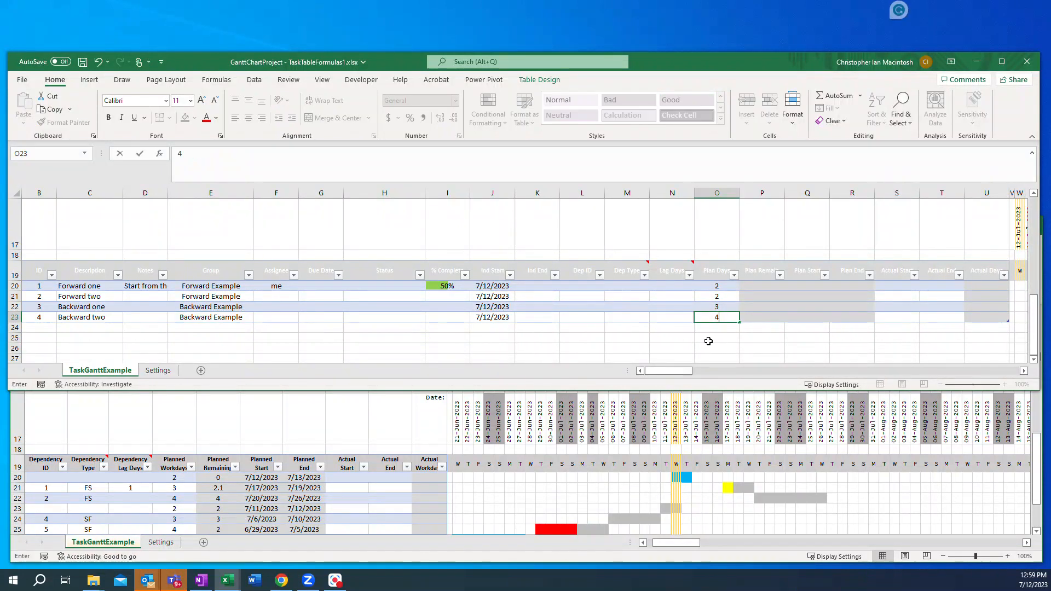
{"action": "key", "text": "Return"}
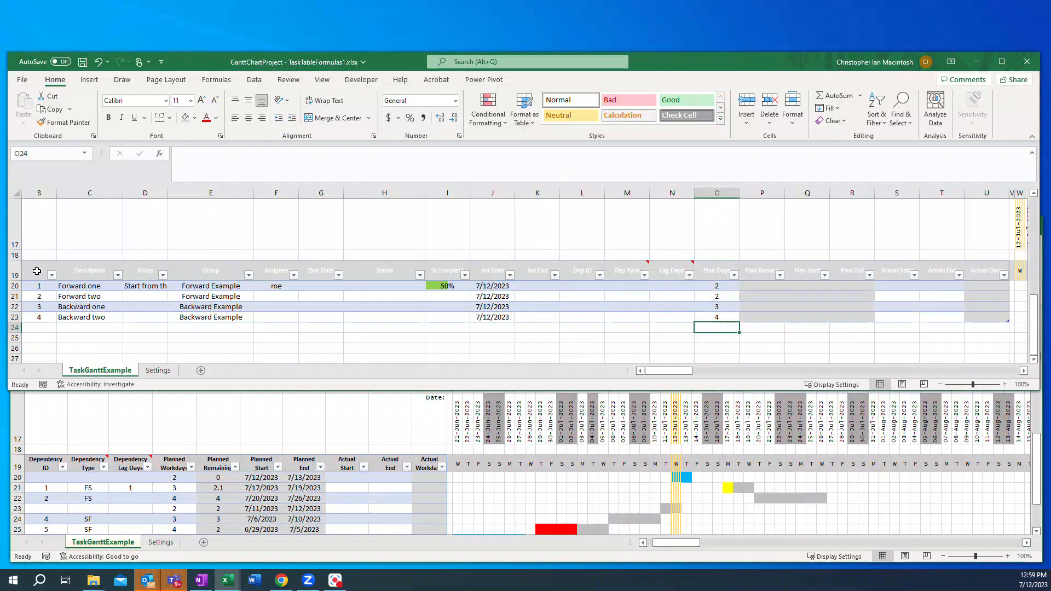
Step: Set the font colour of the table's header row to Automatic
{"action": "left_click_drag", "start_coordinate": [37, 271], "coordinate": [984, 274]}
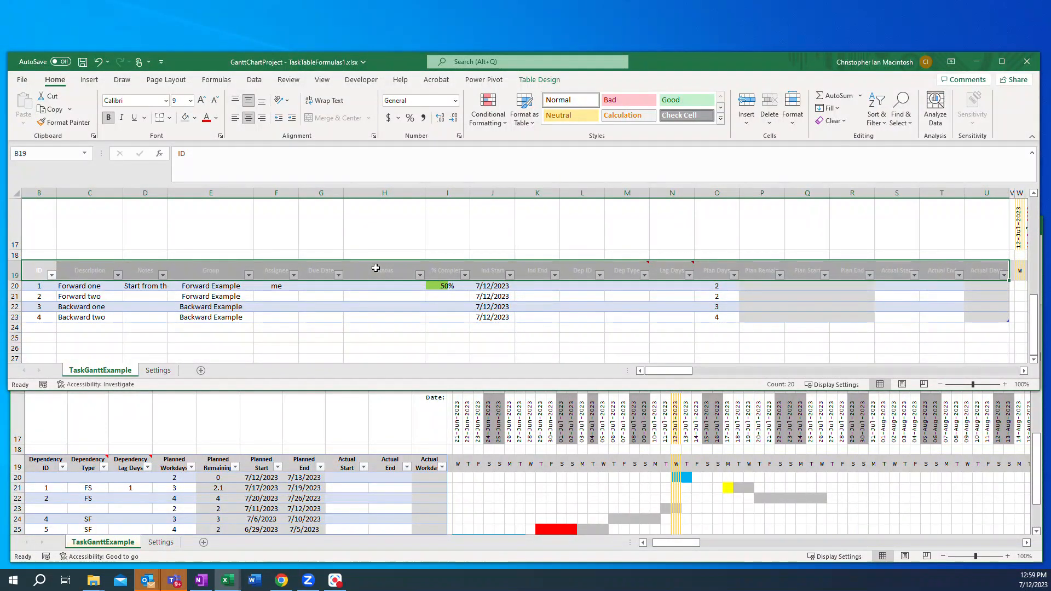
{"action": "left_click", "coordinate": [217, 118]}
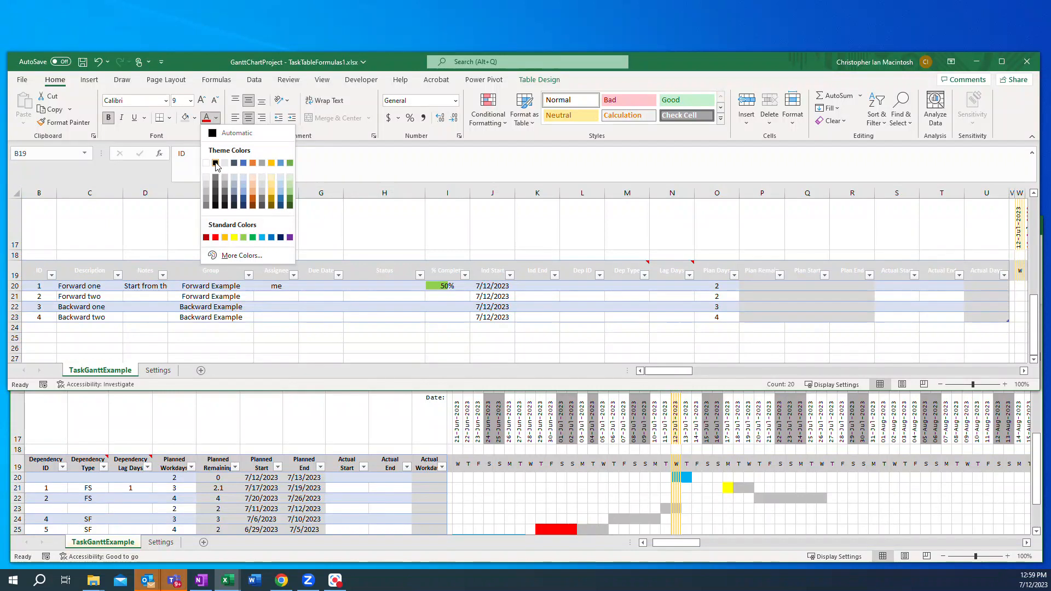
{"action": "left_click", "coordinate": [225, 134]}
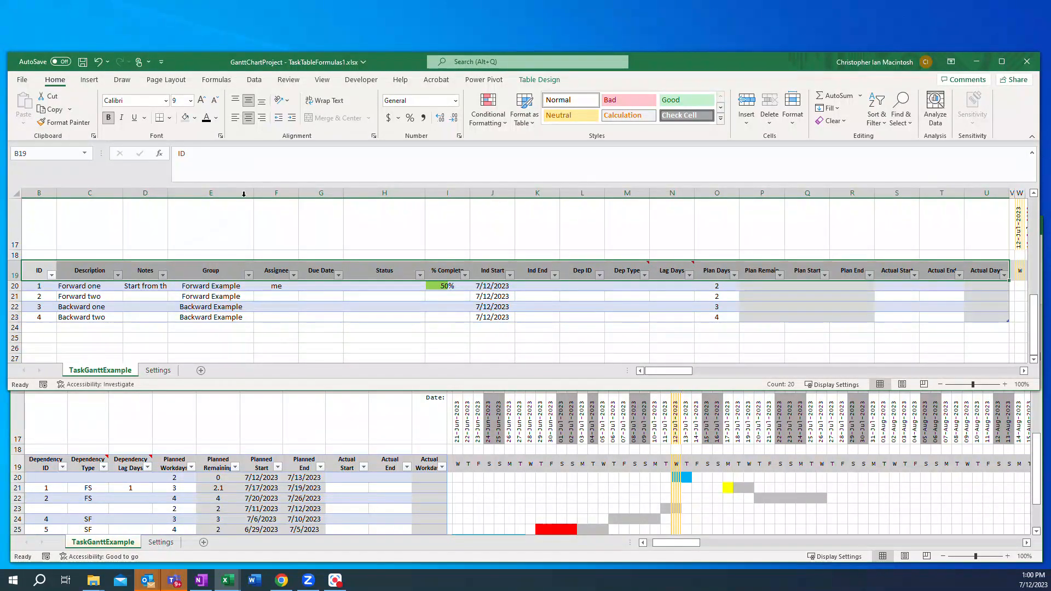
{"action": "left_click", "coordinate": [217, 122]}
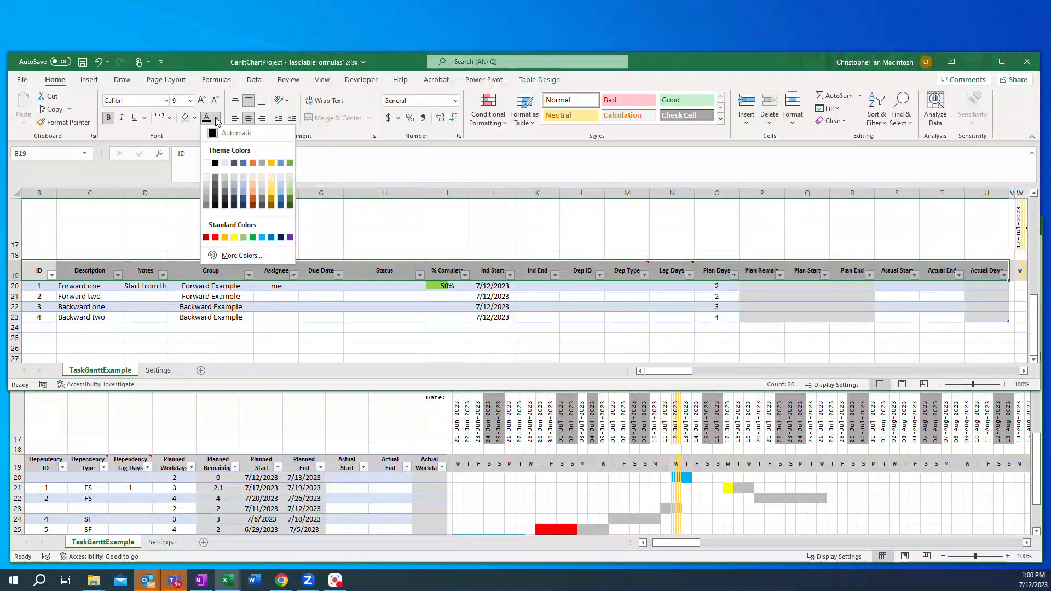
{"action": "left_click", "coordinate": [222, 132]}
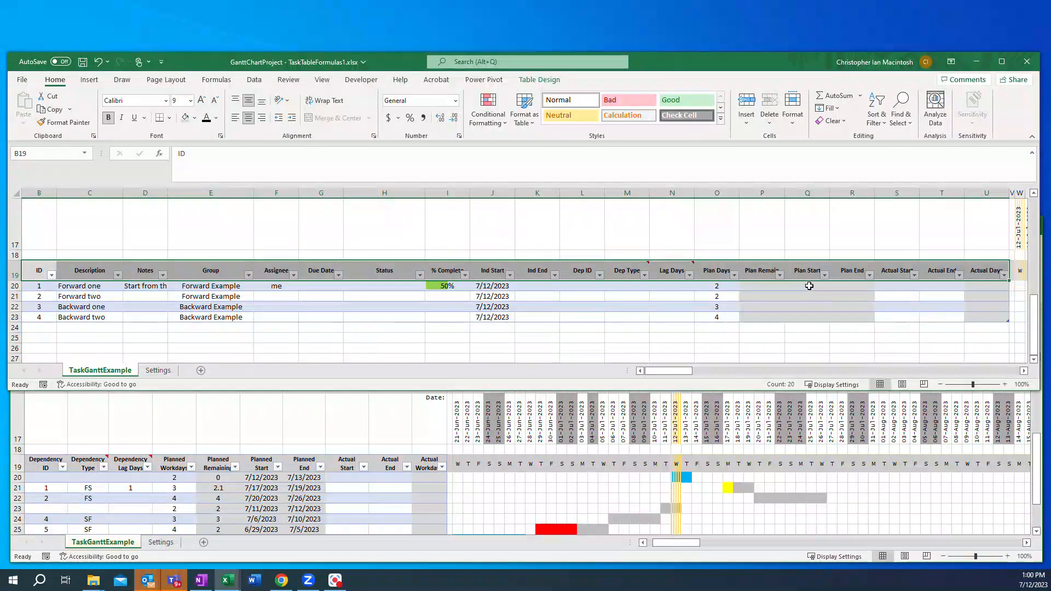
Step: Define the name PlanStartRow scoped to TaskGanttExample, referring to =TaskGanttExample!$Q20
{"action": "left_click", "coordinate": [806, 287]}
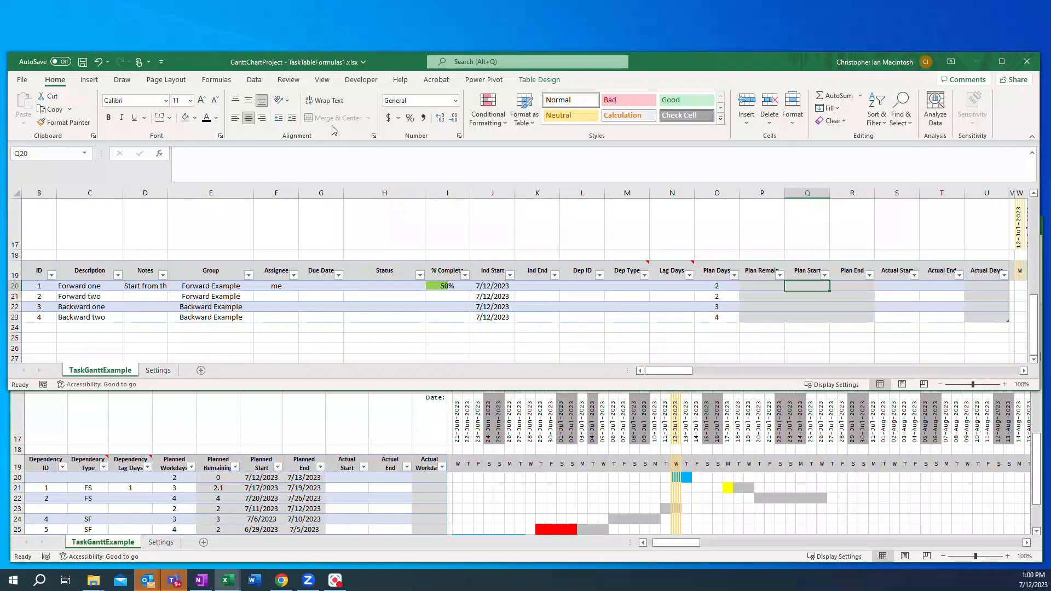
{"action": "left_click", "coordinate": [216, 79]}
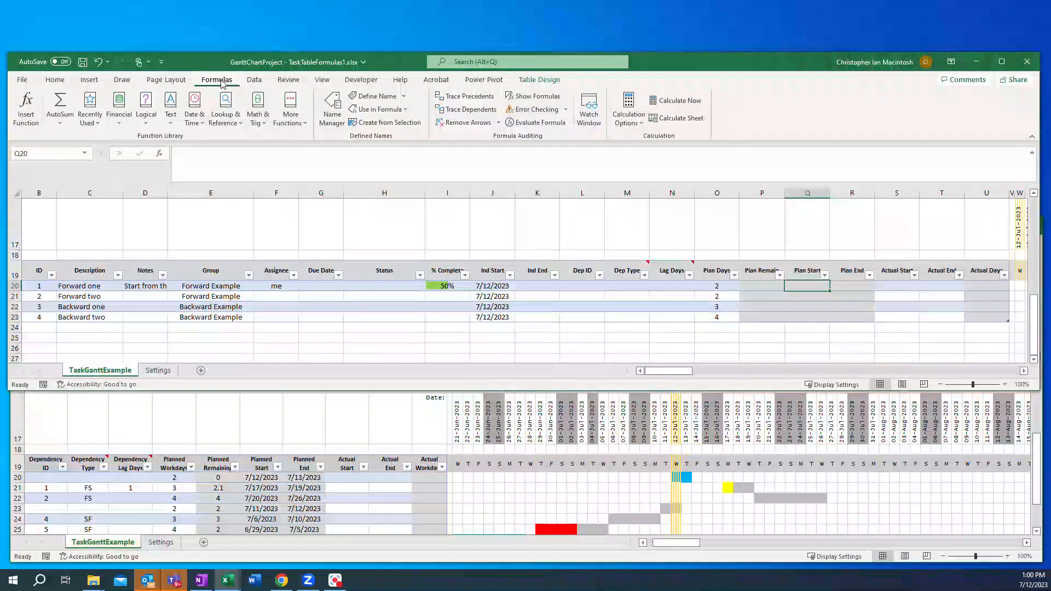
{"action": "left_click", "coordinate": [330, 113]}
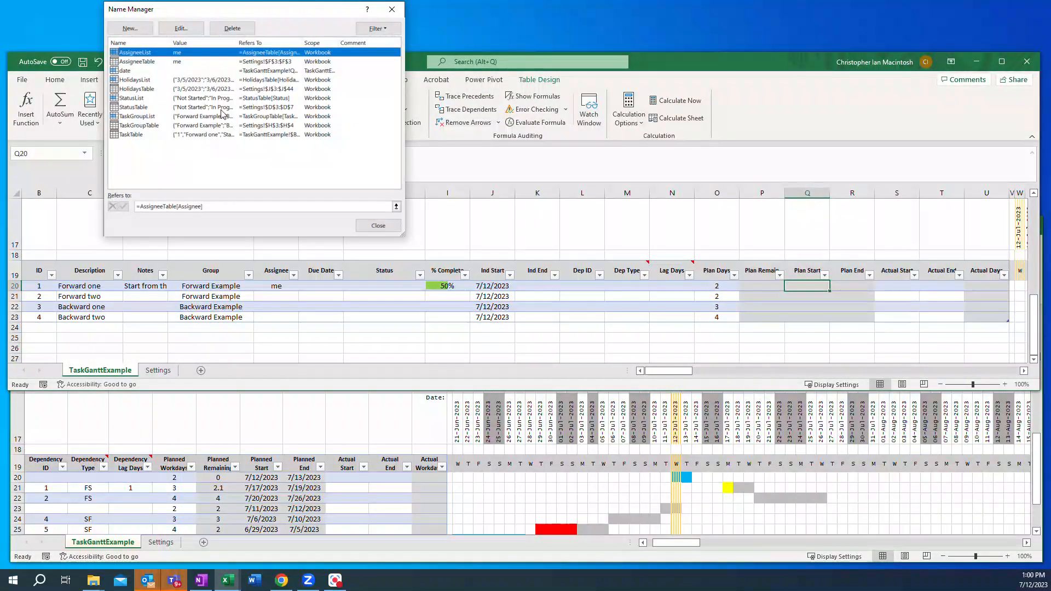
{"action": "left_click", "coordinate": [130, 28]}
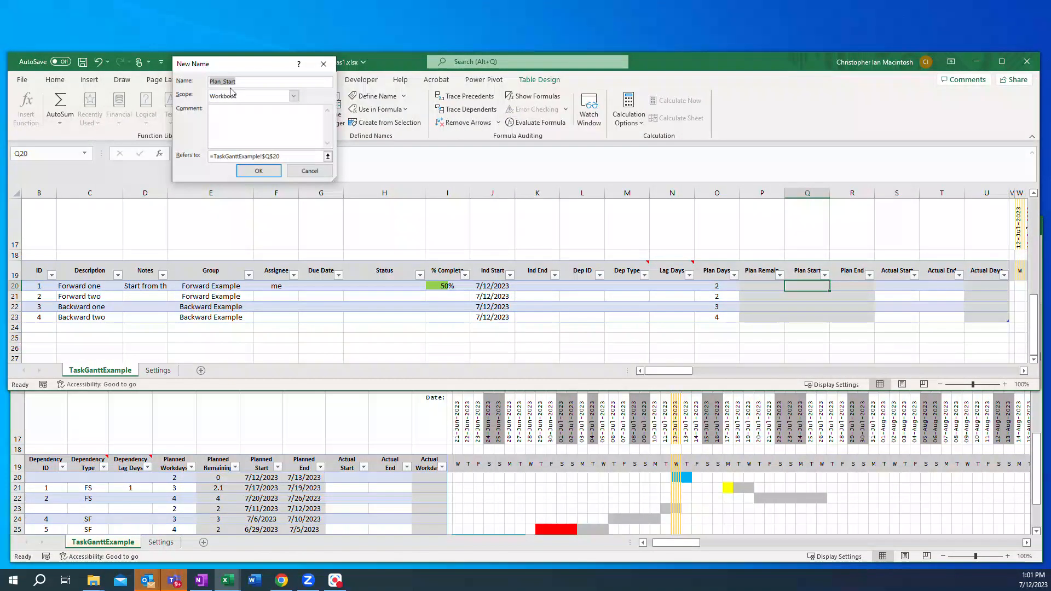
{"action": "type", "text": "PlanStart"}
{"action": "left_click", "coordinate": [295, 99]}
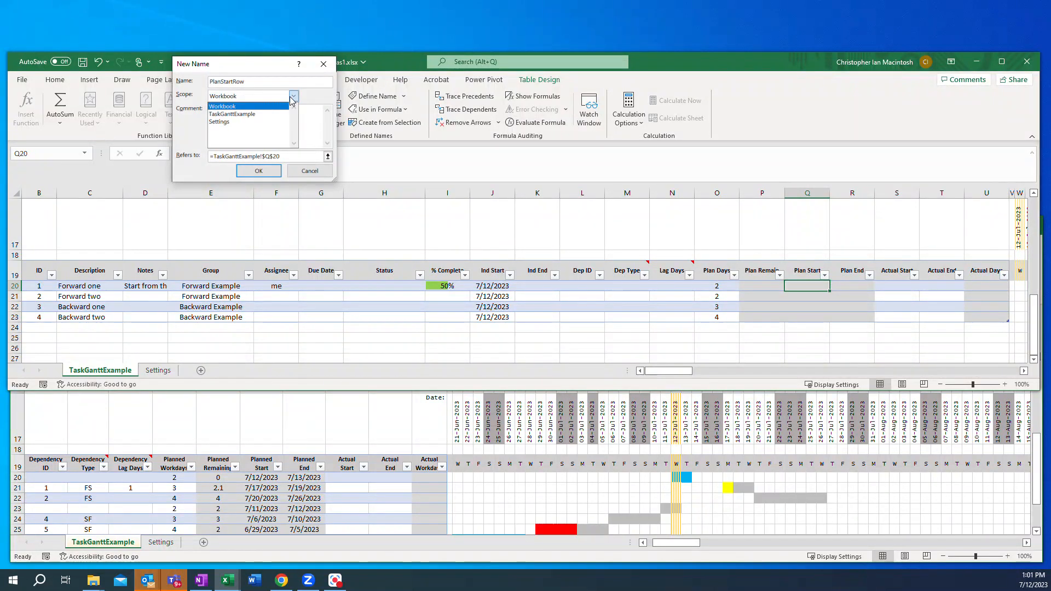
{"action": "left_click", "coordinate": [260, 112]}
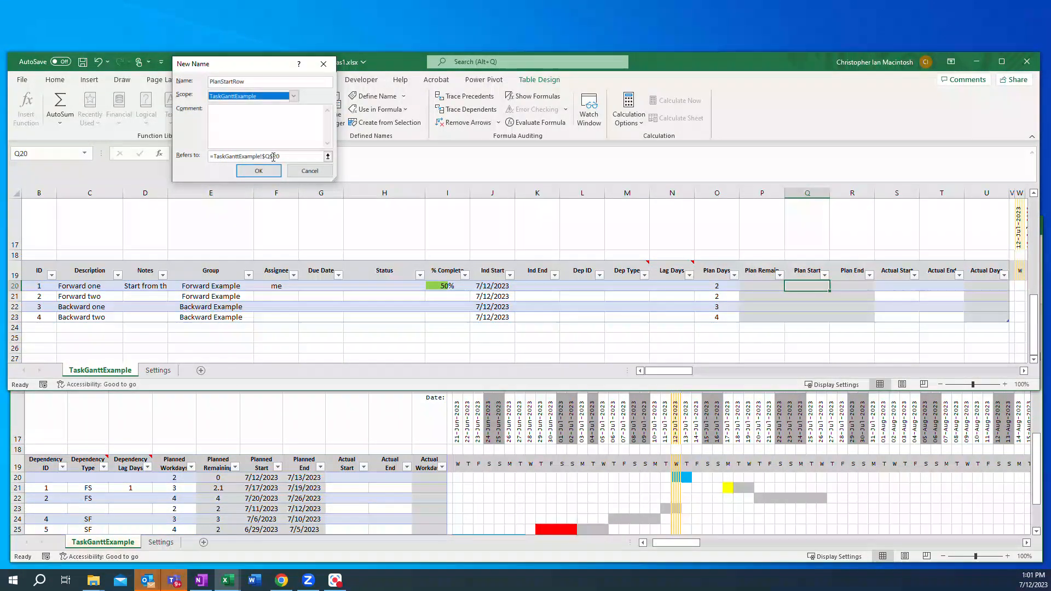
{"action": "left_click", "coordinate": [272, 156]}
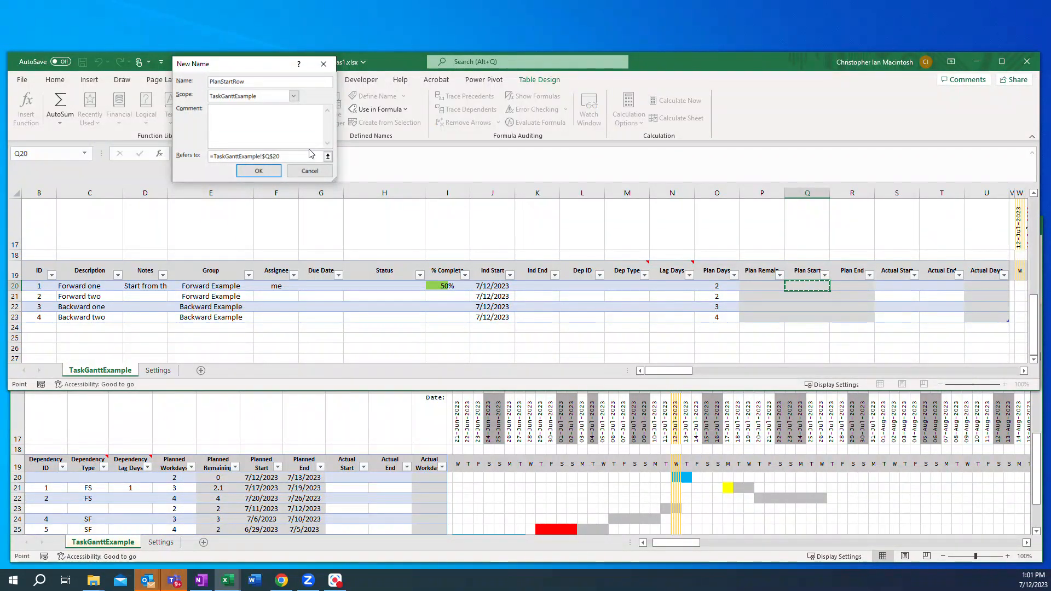
{"action": "key", "text": "BackSpace"}
{"action": "left_click", "coordinate": [258, 172]}
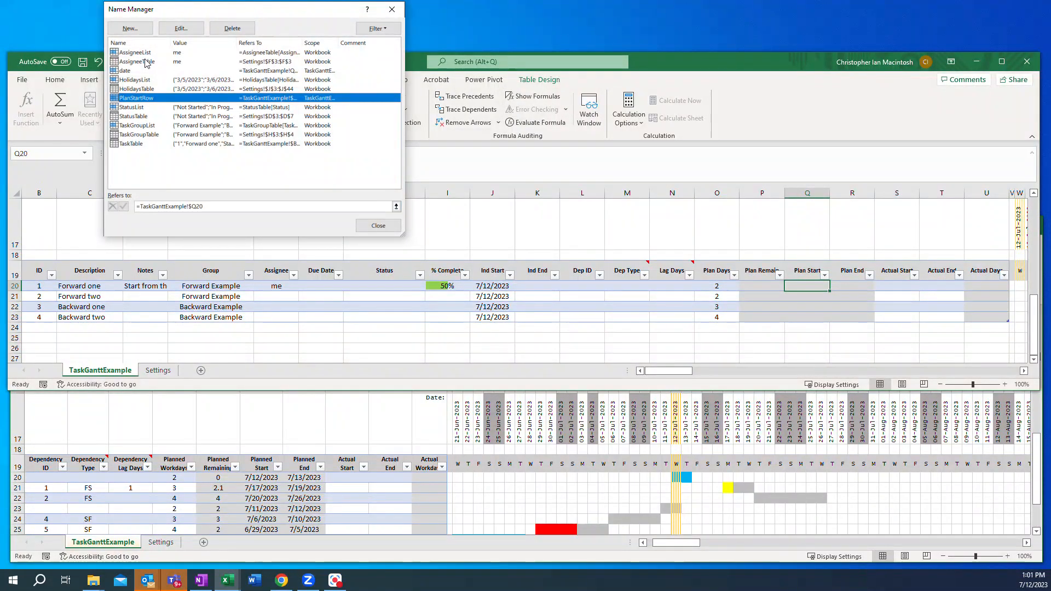
Step: Define the name PlanEndRow scoped to TaskGanttExample, referring to =TaskGanttExample!$R20
{"action": "left_click", "coordinate": [136, 28]}
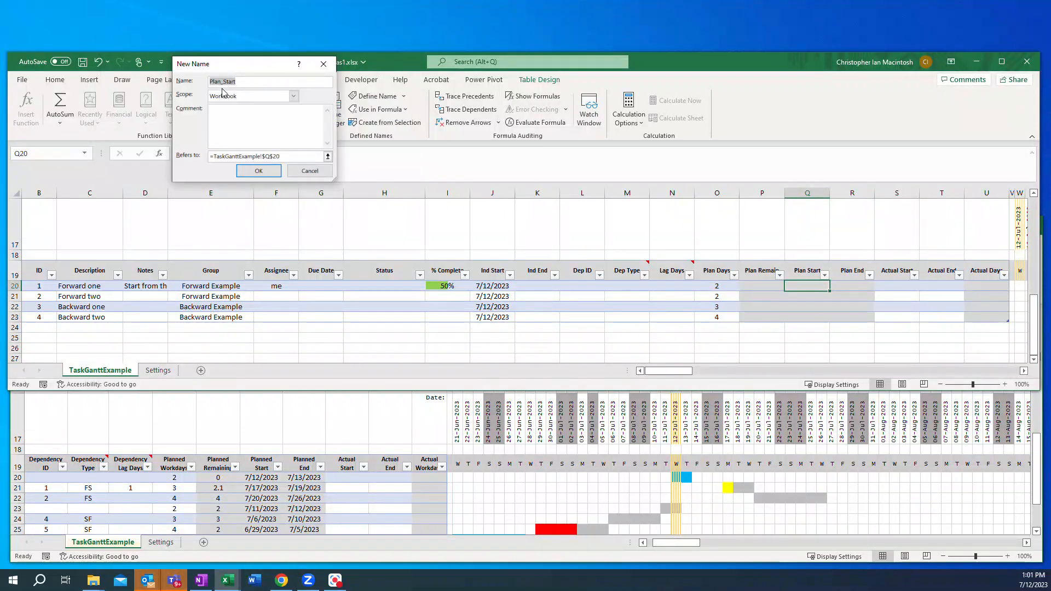
{"action": "type", "text": "PlanEndRow"}
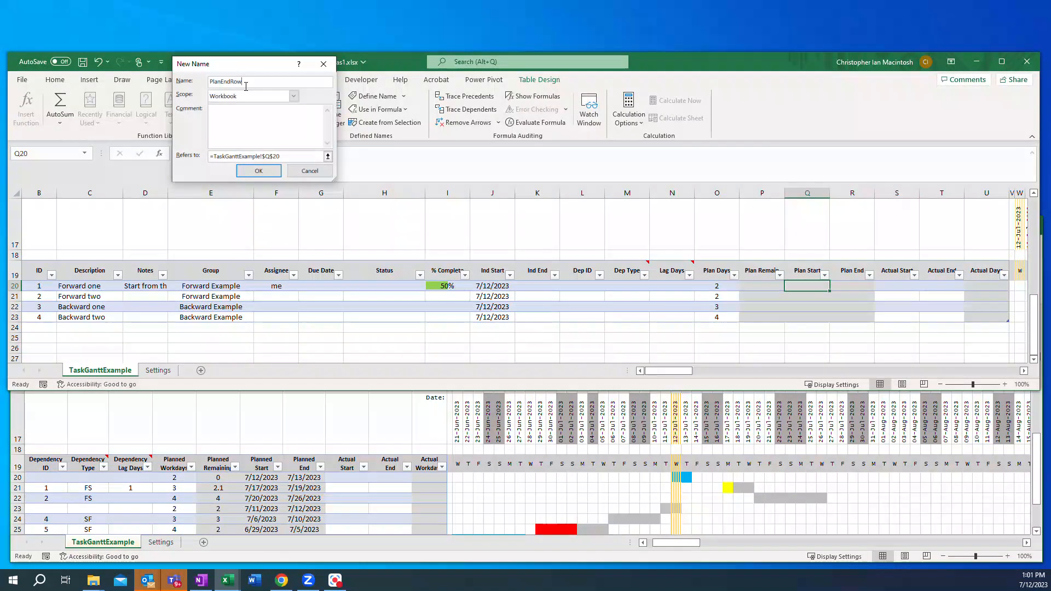
{"action": "left_click", "coordinate": [294, 96]}
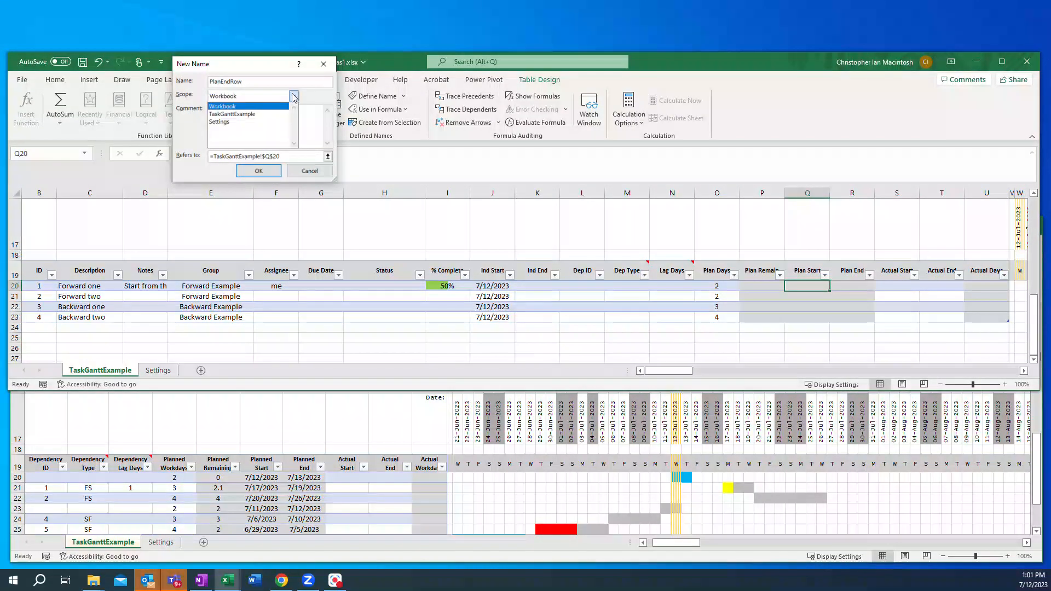
{"action": "left_click", "coordinate": [231, 114]}
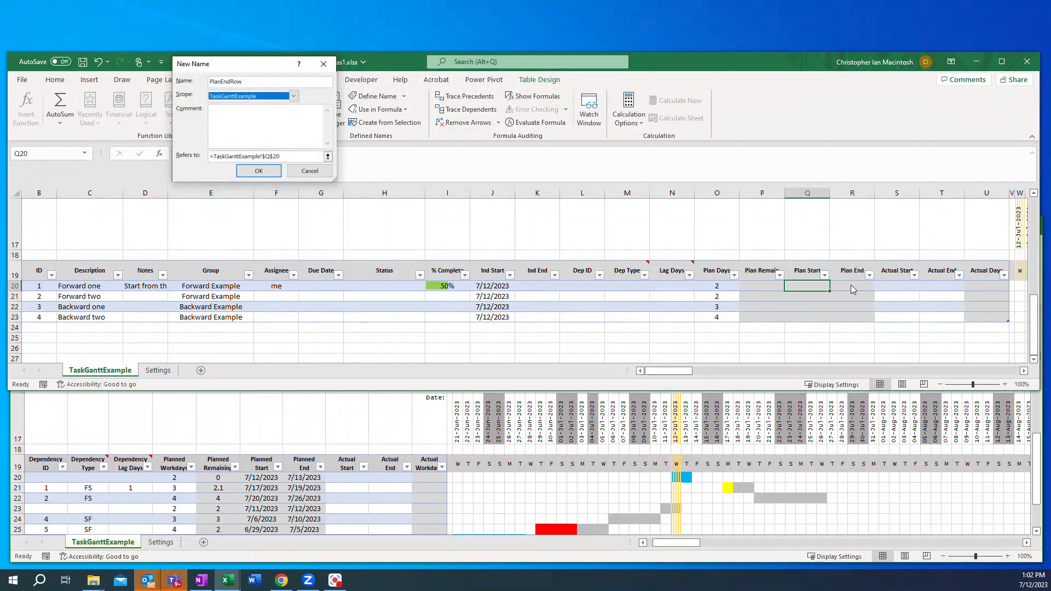
{"action": "left_click", "coordinate": [269, 157]}
{"action": "key", "text": "BackSpace"}
{"action": "type", "text": "R"}
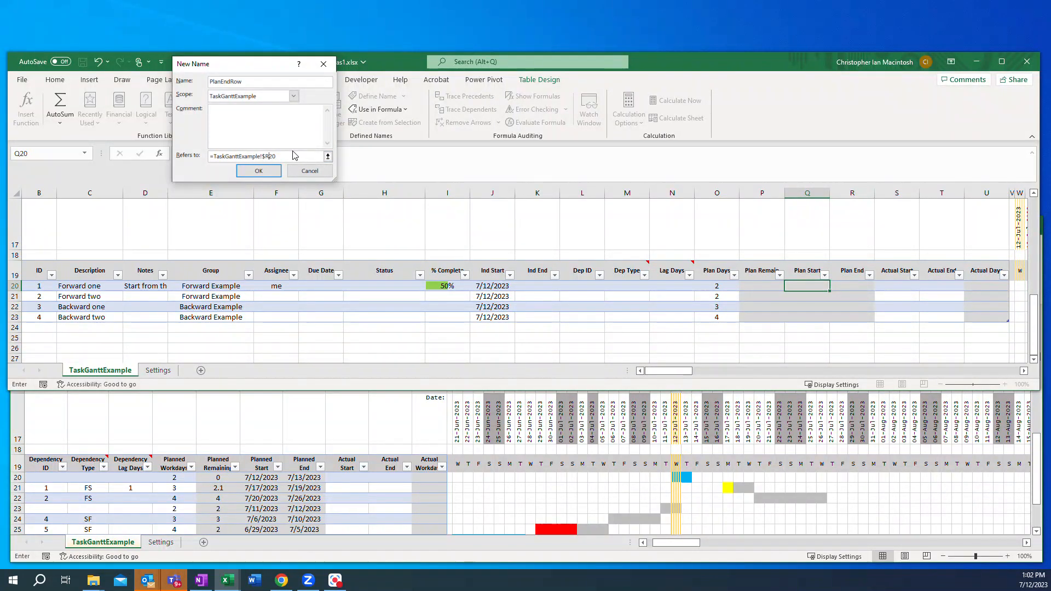
{"action": "left_click", "coordinate": [259, 171]}
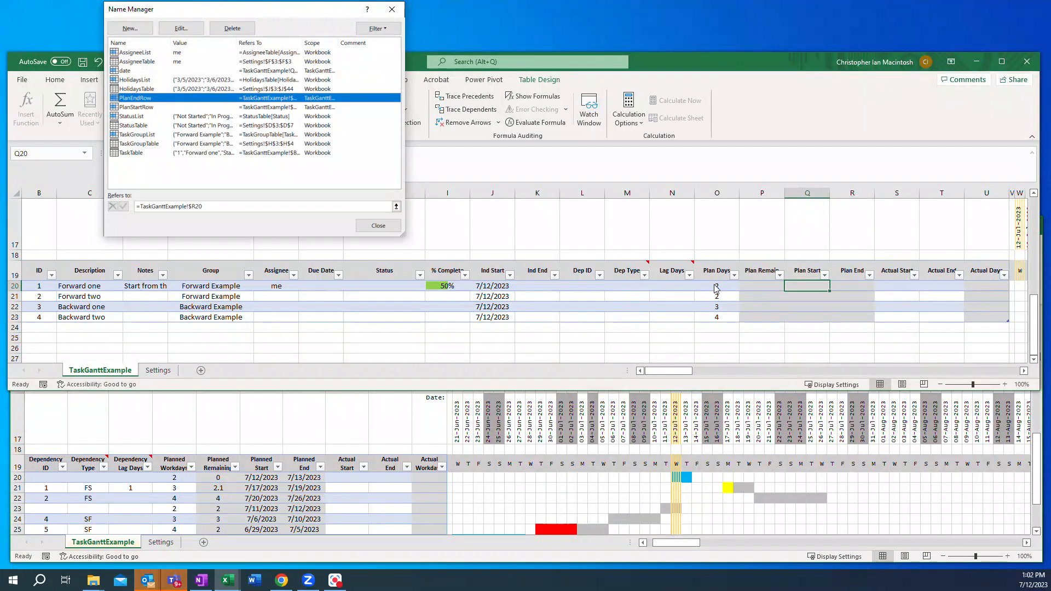
Step: Define the name PlanDaysRow scoped to TaskGanttExample, referring to =MAX(TaskGanttExample!$O20,1)
{"action": "left_click", "coordinate": [130, 28]}
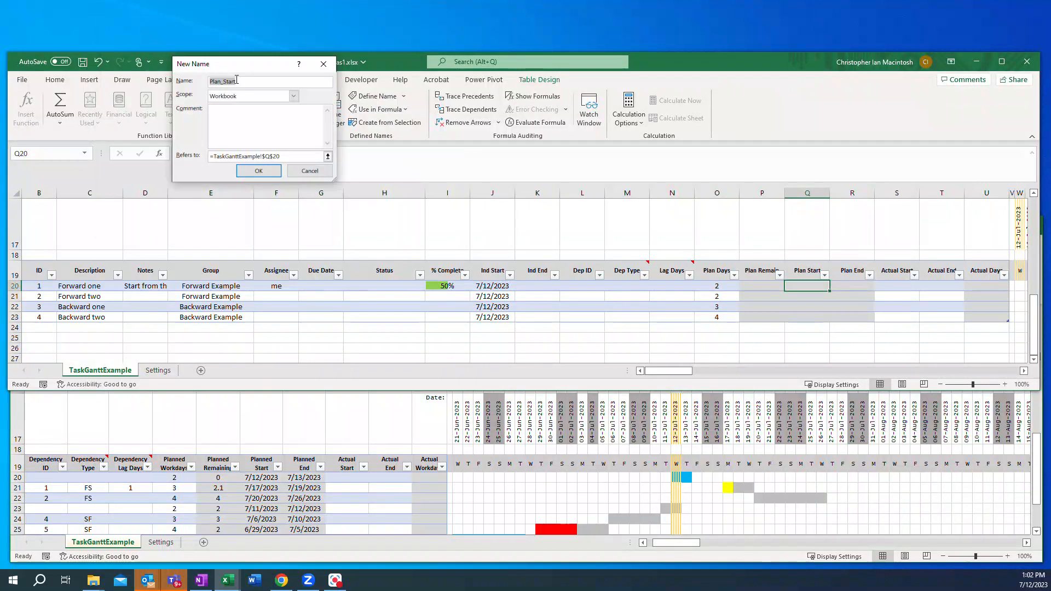
{"action": "type", "text": "PlanDaysRow"}
{"action": "left_click", "coordinate": [294, 97]}
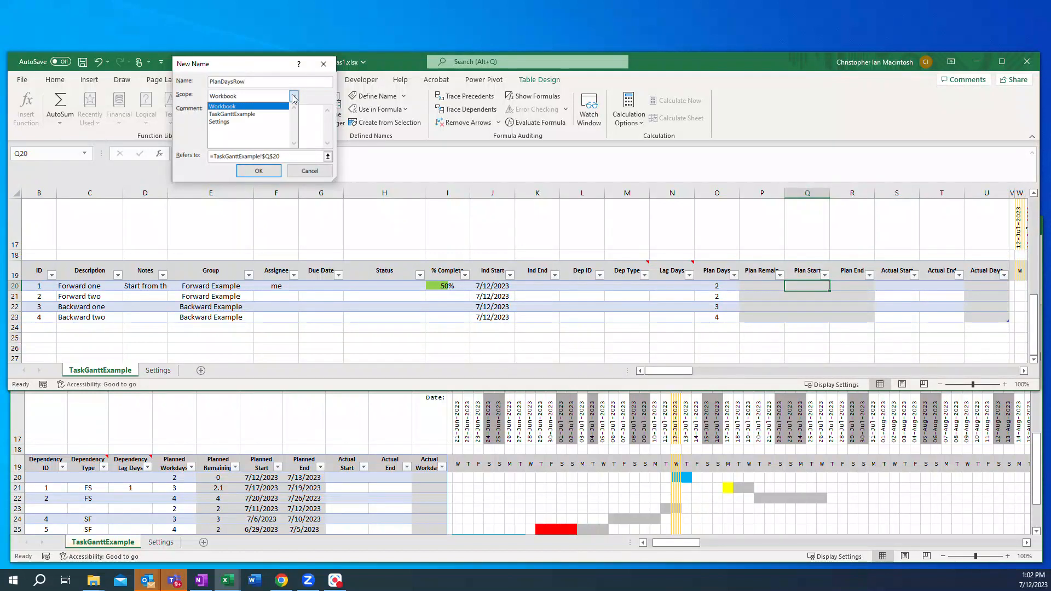
{"action": "left_click", "coordinate": [241, 114]}
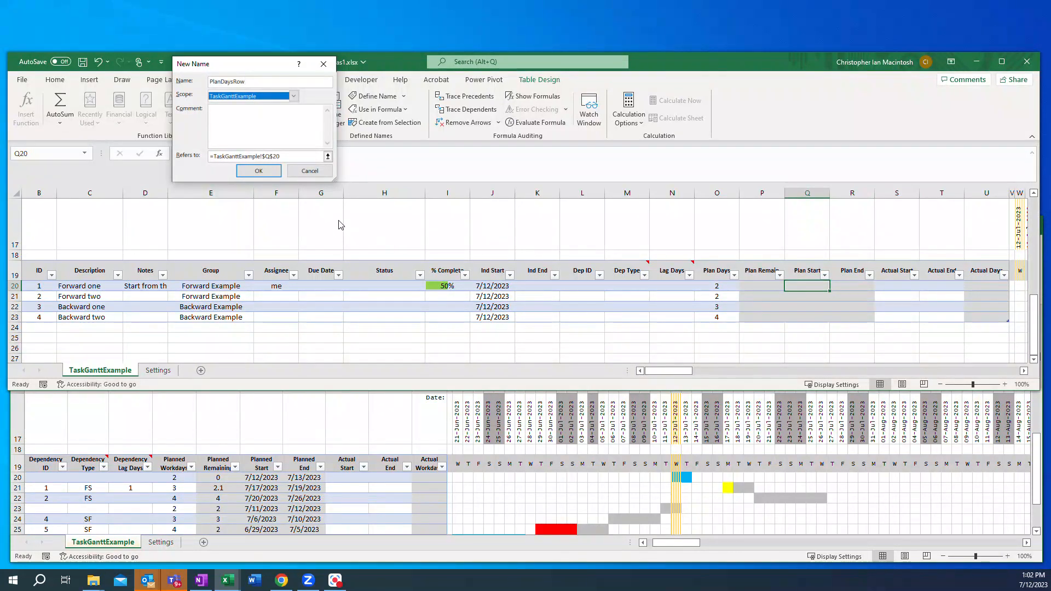
{"action": "left_click", "coordinate": [270, 156]}
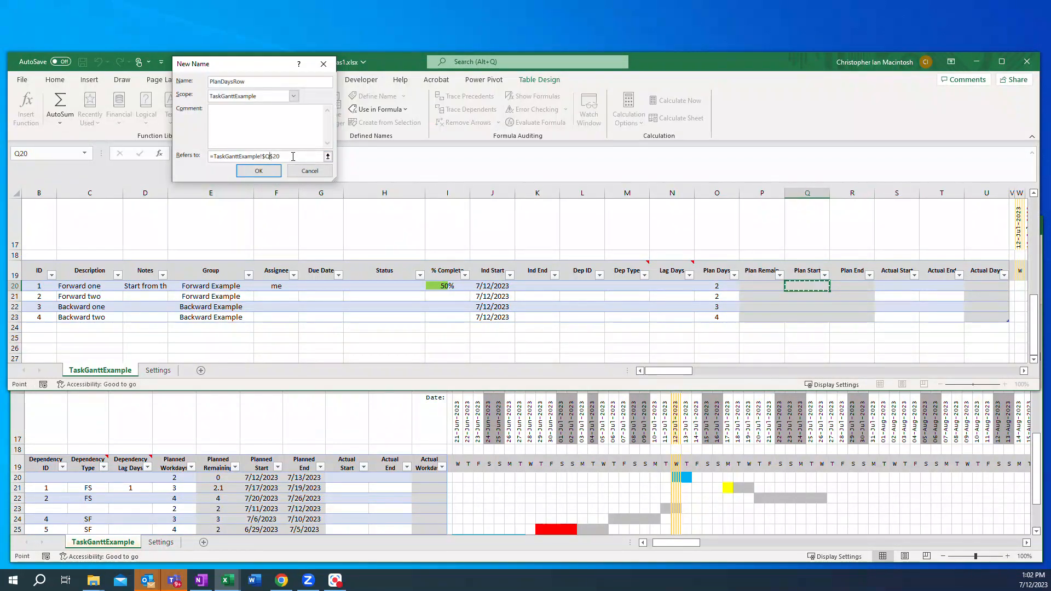
{"action": "key", "text": "BackSpace"}
{"action": "type", "text": "O"}
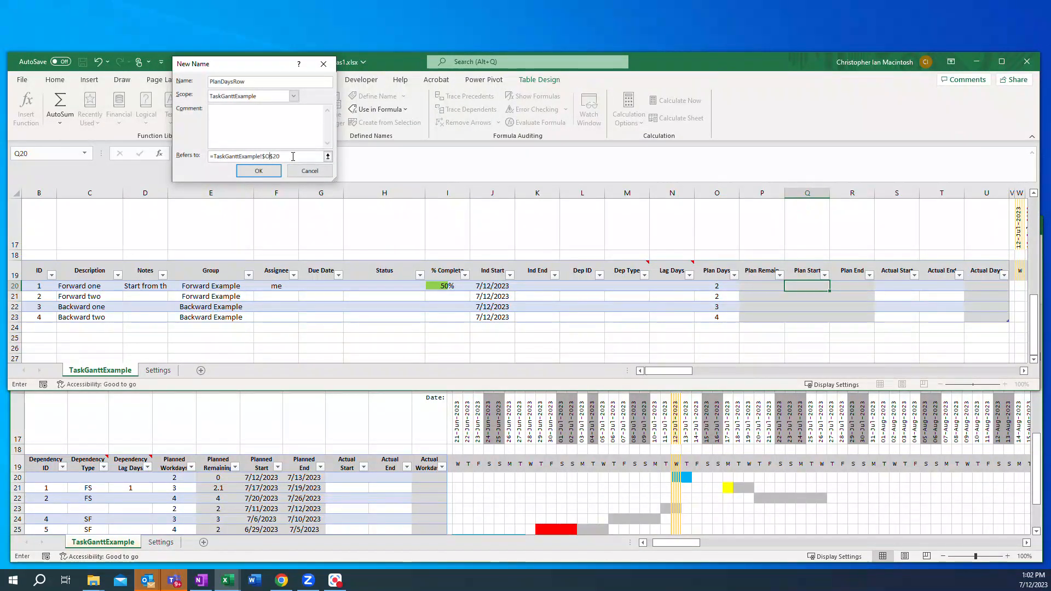
{"action": "key", "text": "Delete"}
{"action": "type", "text": "MA"}
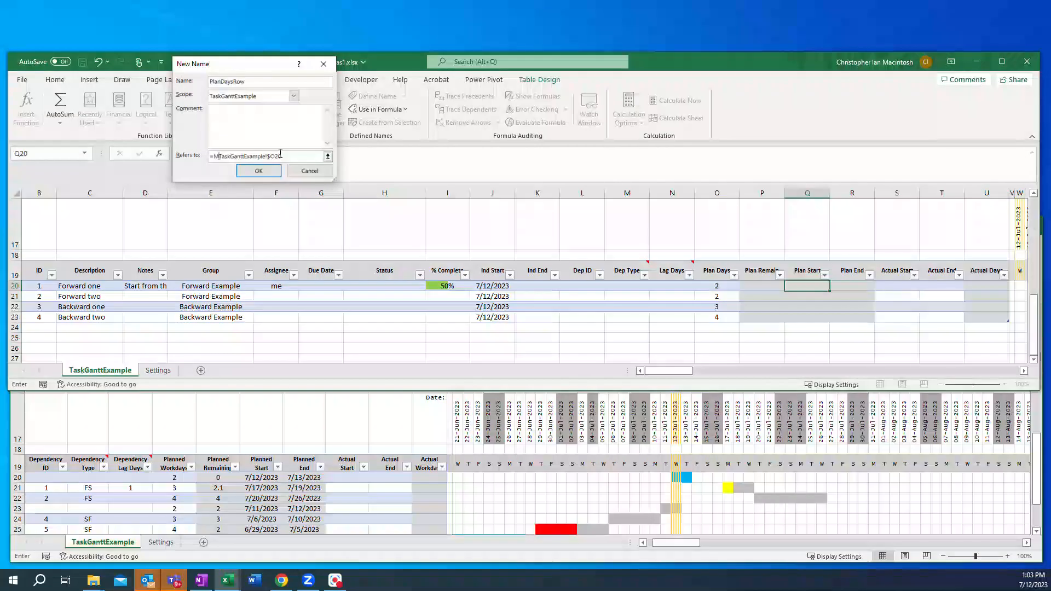
{"action": "type", "text": "X("}
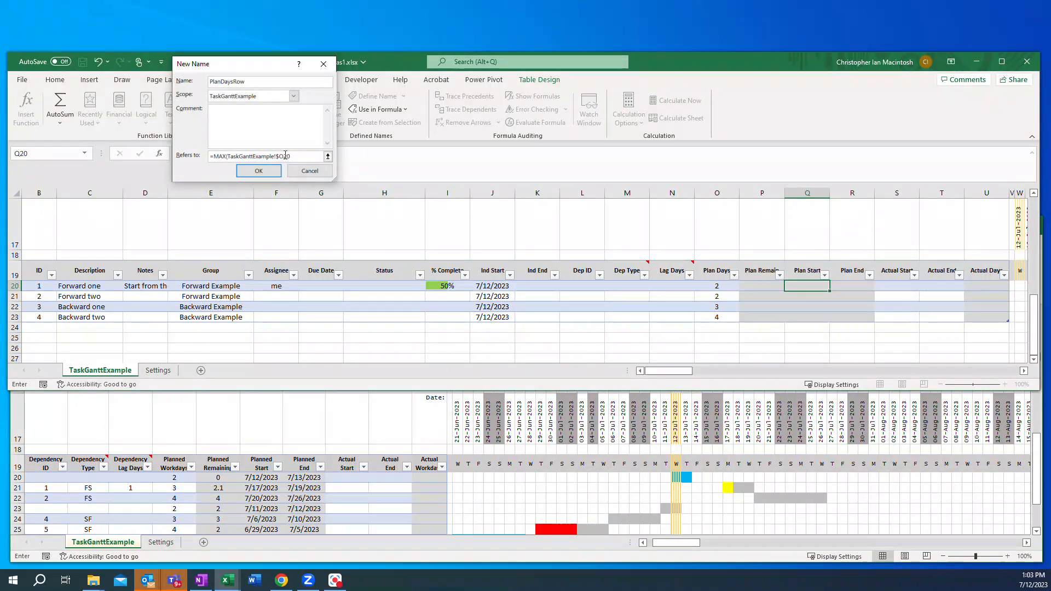
{"action": "left_click", "coordinate": [317, 157]}
{"action": "type", "text": ",1)"}
{"action": "left_click", "coordinate": [259, 172]}
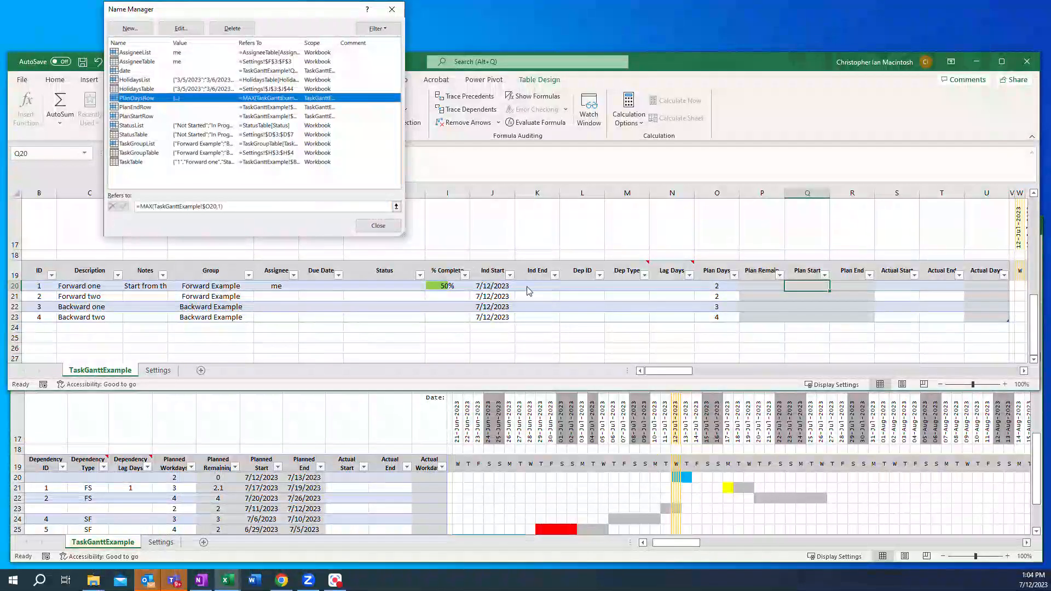
Step: Define the name IndStartRow scoped to TaskGanttExample, referring to =TaskGanttExample!$J20
{"action": "left_click", "coordinate": [138, 31]}
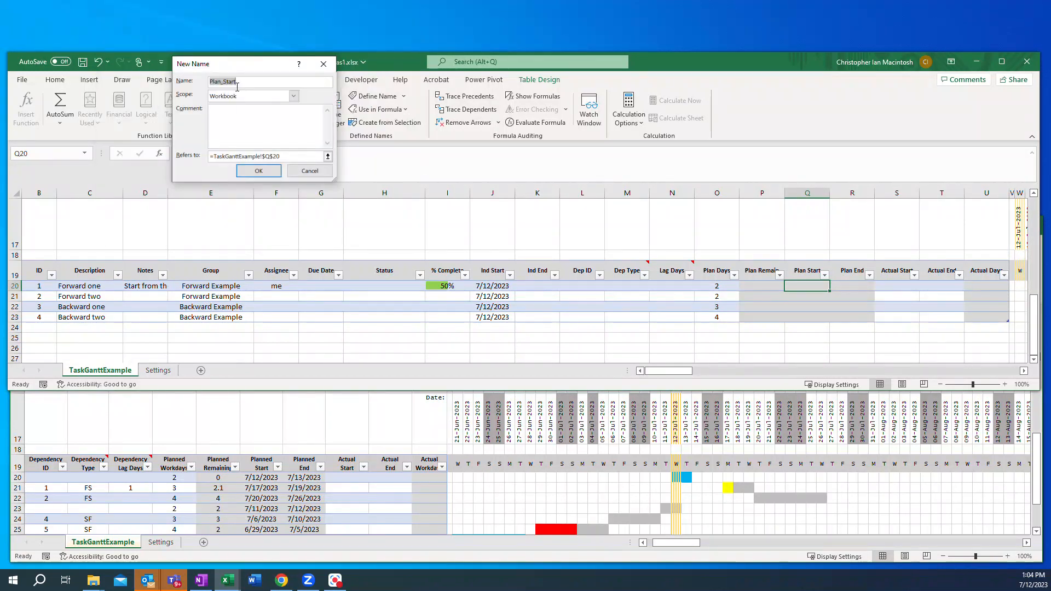
{"action": "type", "text": "IndStartRow"}
{"action": "left_click", "coordinate": [295, 98]}
{"action": "left_click", "coordinate": [242, 114]}
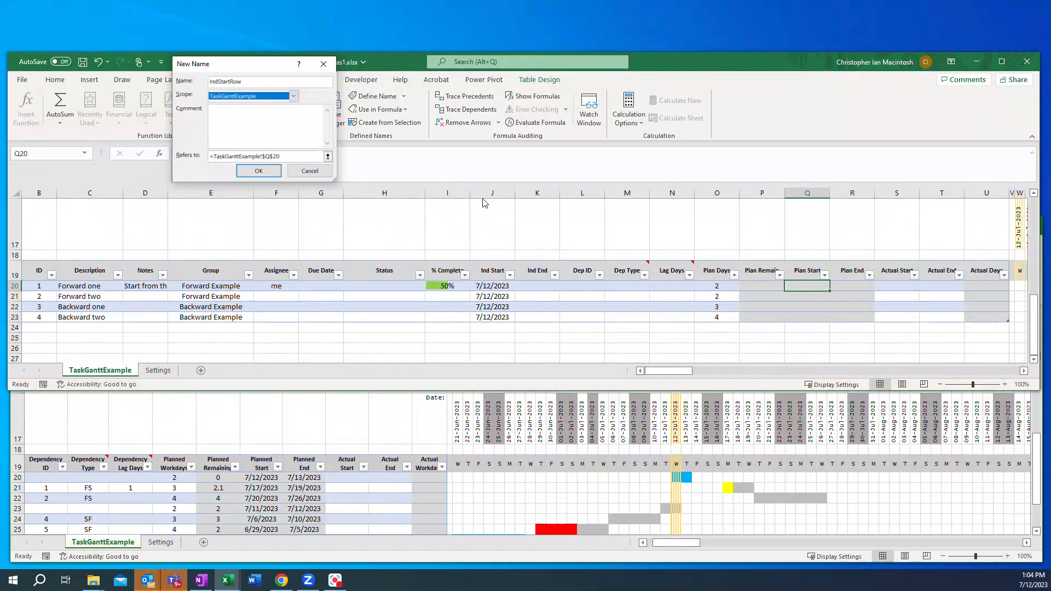
{"action": "left_click", "coordinate": [273, 156]}
{"action": "key", "text": "BackSpace"}
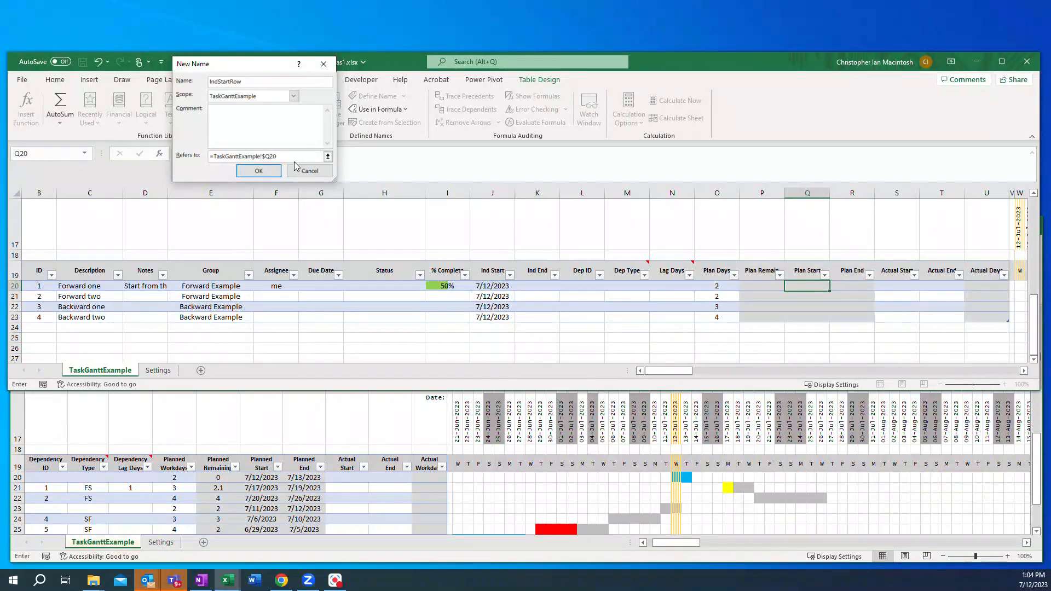
{"action": "key", "text": "BackSpace"}
{"action": "left_click", "coordinate": [259, 171]}
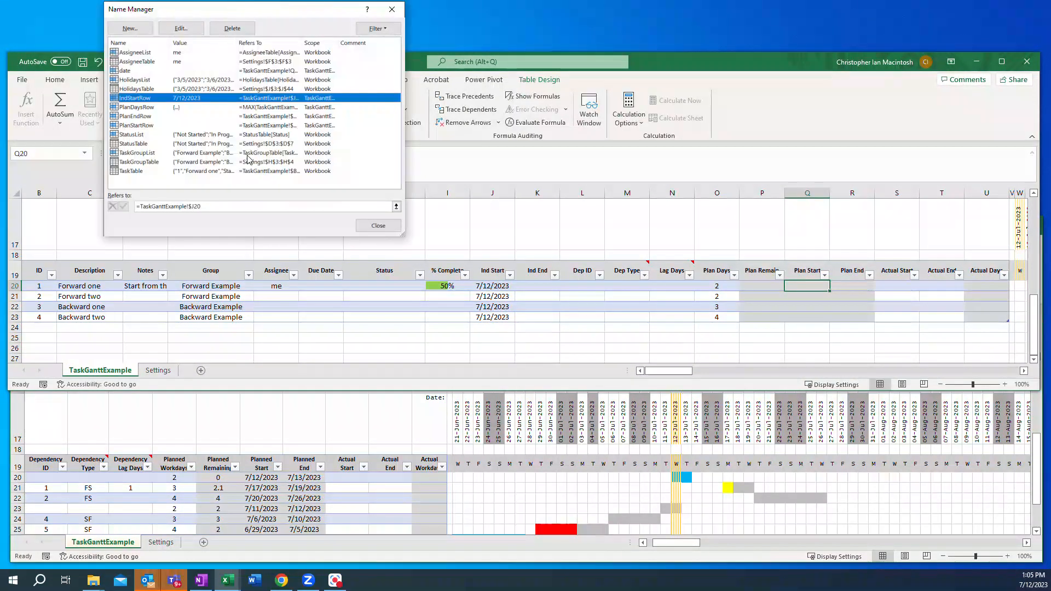
Step: Define the name IndEndRow scoped to TaskGanttExample, referring to =TaskGanttExample!$K20
{"action": "left_click", "coordinate": [130, 28]}
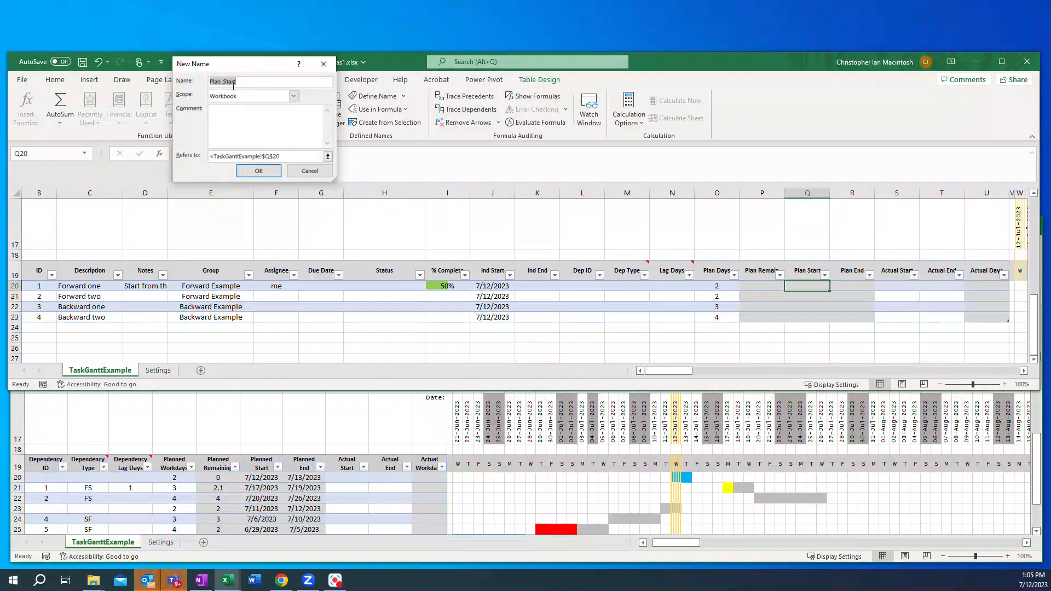
{"action": "type", "text": "IndE"}
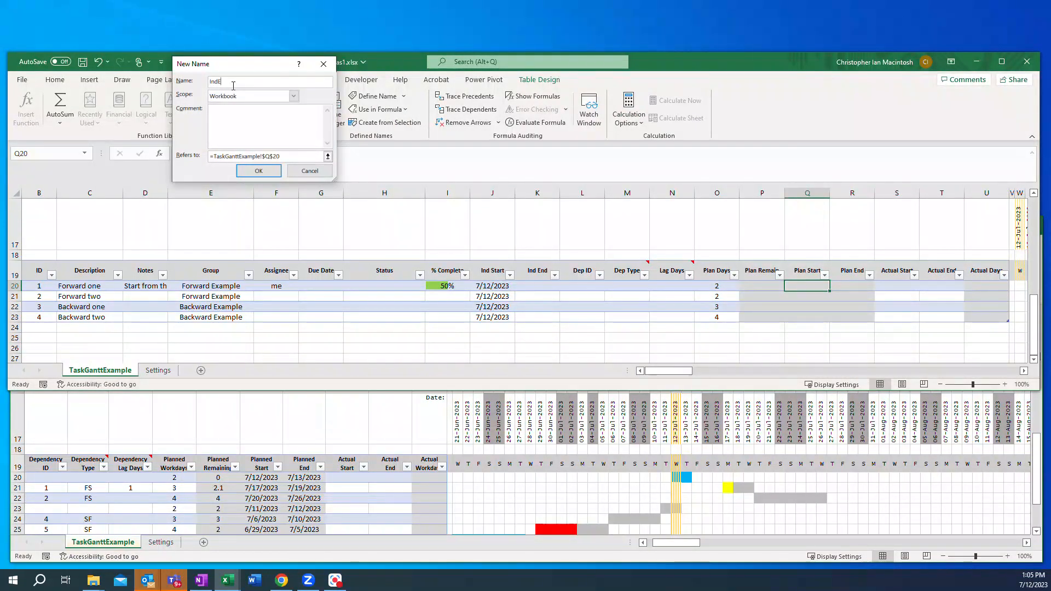
{"action": "type", "text": "ndR"}
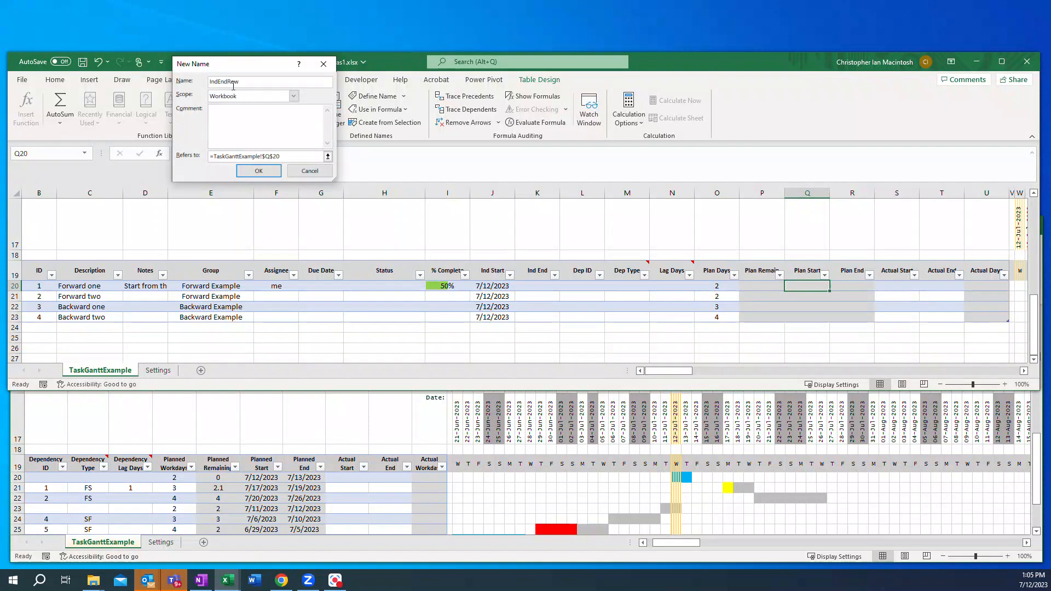
{"action": "type", "text": "ow"}
{"action": "left_click", "coordinate": [274, 99]}
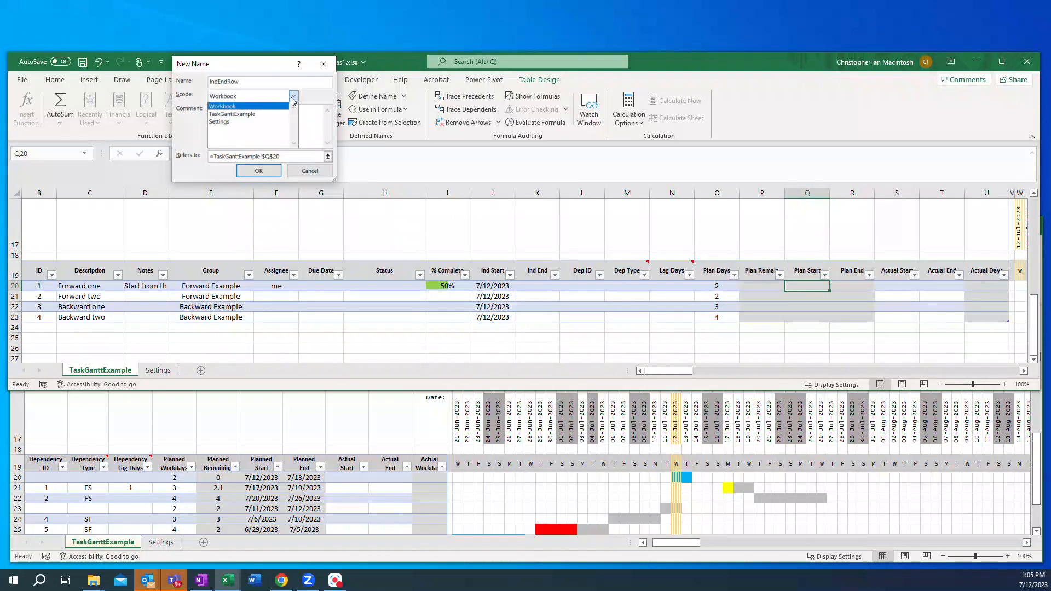
{"action": "left_click", "coordinate": [241, 112]}
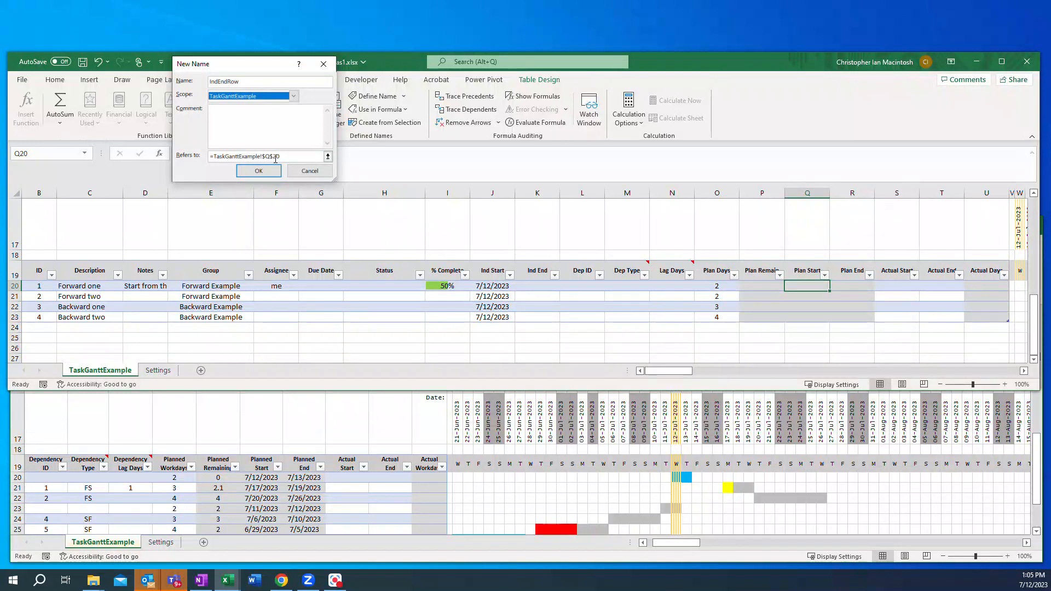
{"action": "left_click", "coordinate": [274, 156]}
{"action": "key", "text": "BackSpace"}
{"action": "type", "text": "K"}
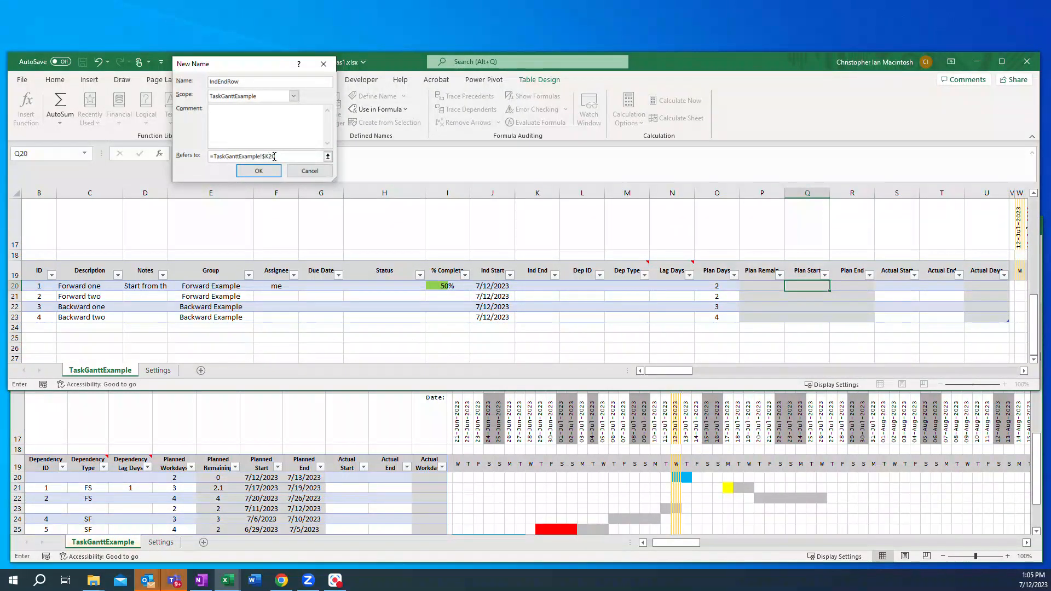
{"action": "left_click", "coordinate": [259, 171]}
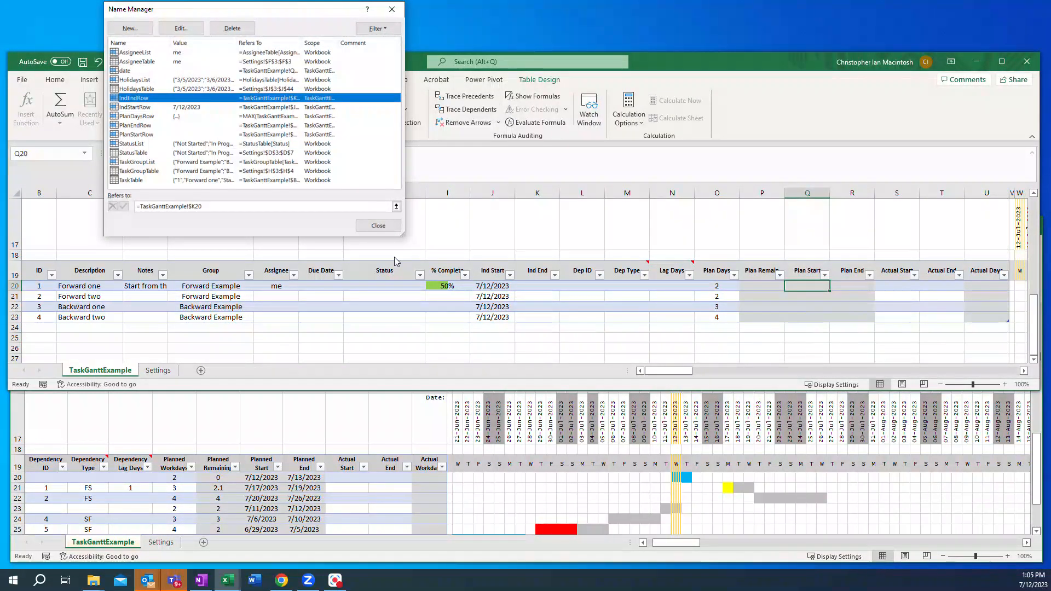
Step: Define the name PlanStartCol scoped to TaskGanttExample, referring to =TaskTable[Plan Start]
{"action": "left_click", "coordinate": [130, 28]}
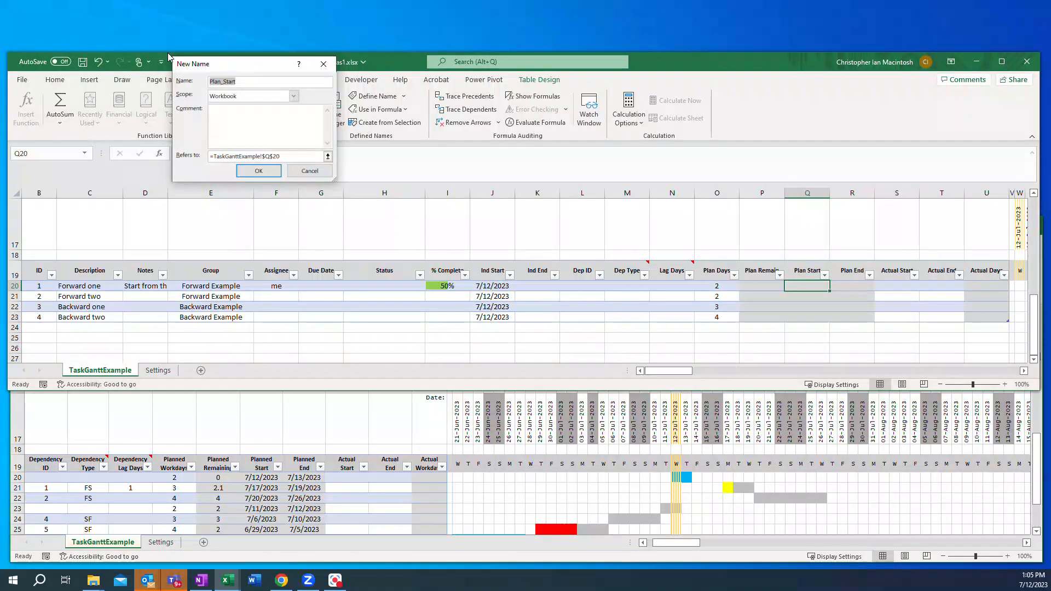
{"action": "type", "text": "Pla"}
{"action": "left_click", "coordinate": [294, 96]}
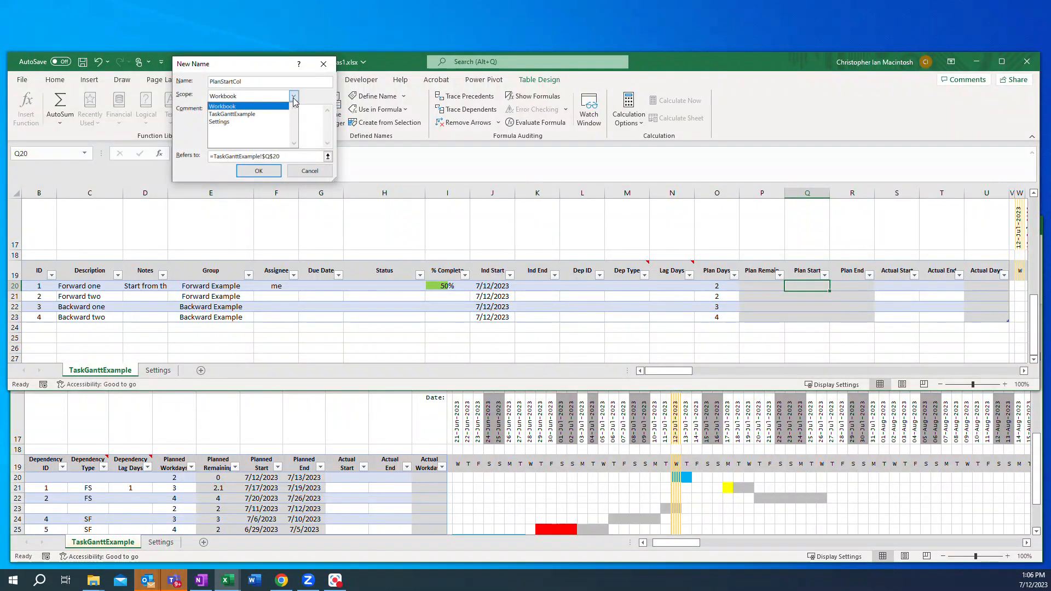
{"action": "left_click", "coordinate": [252, 113]}
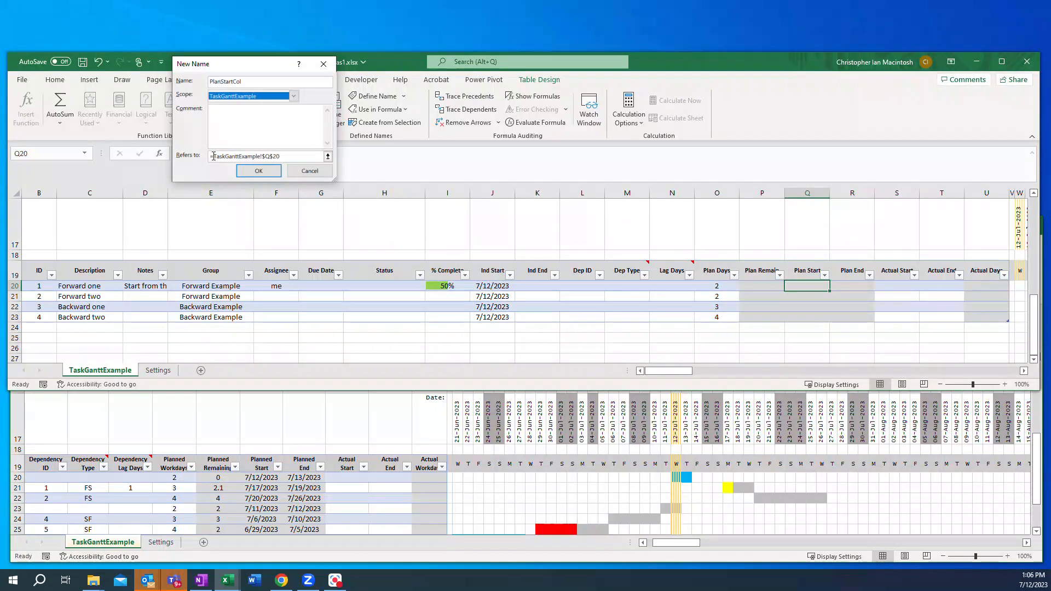
{"action": "left_click_drag", "start_coordinate": [215, 156], "coordinate": [283, 157]}
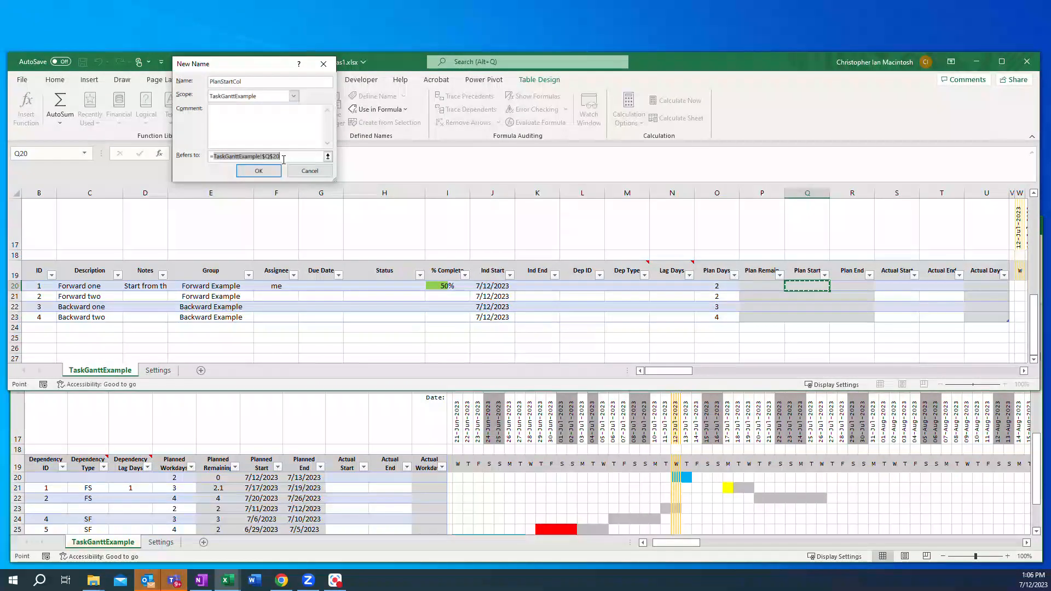
{"action": "key", "text": "BackSpace"}
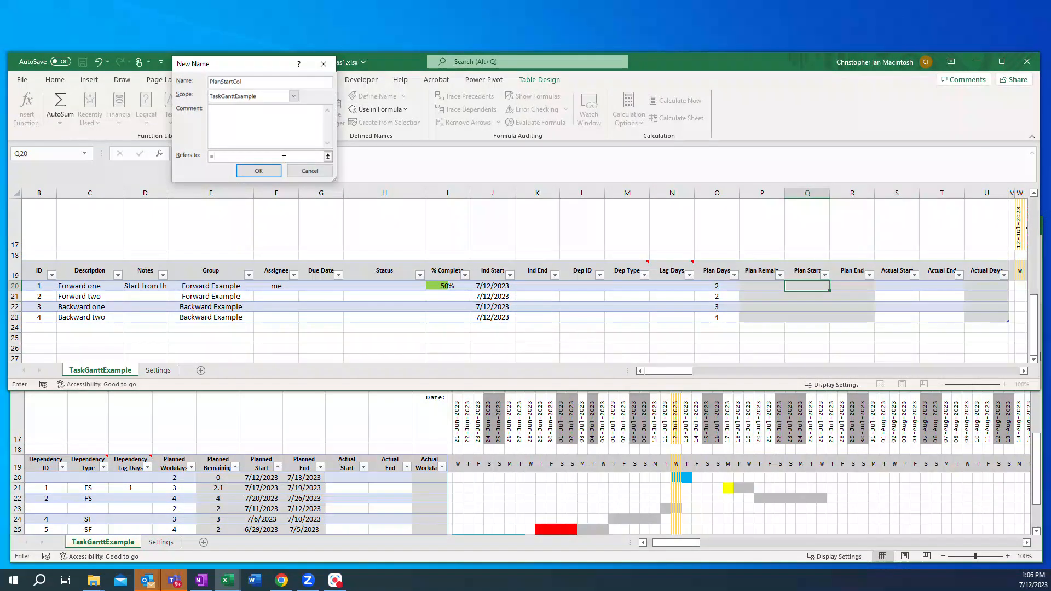
{"action": "type", "text": "Task"}
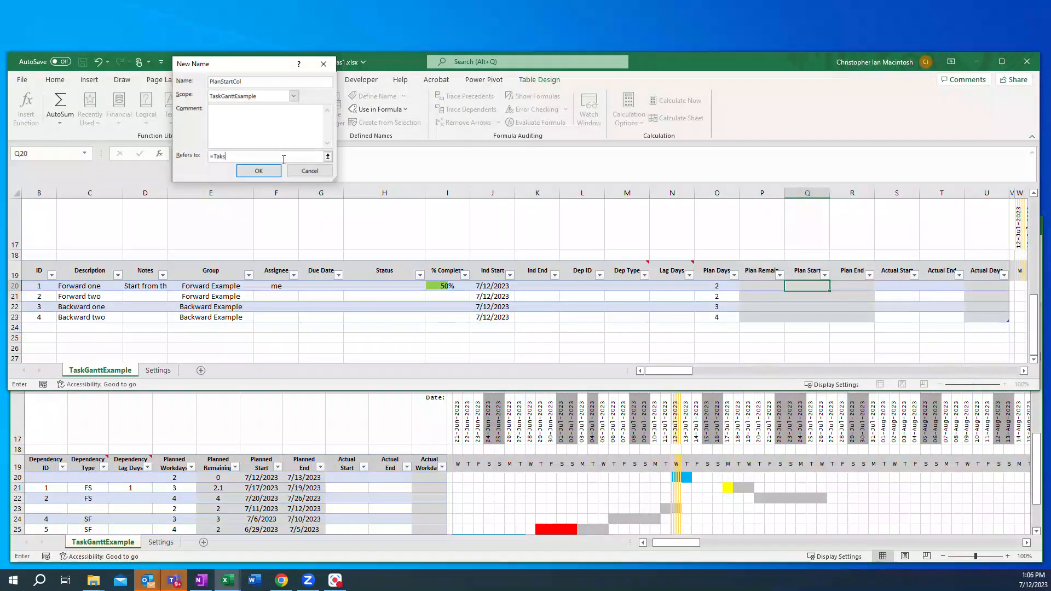
{"action": "type", "text": "Table"}
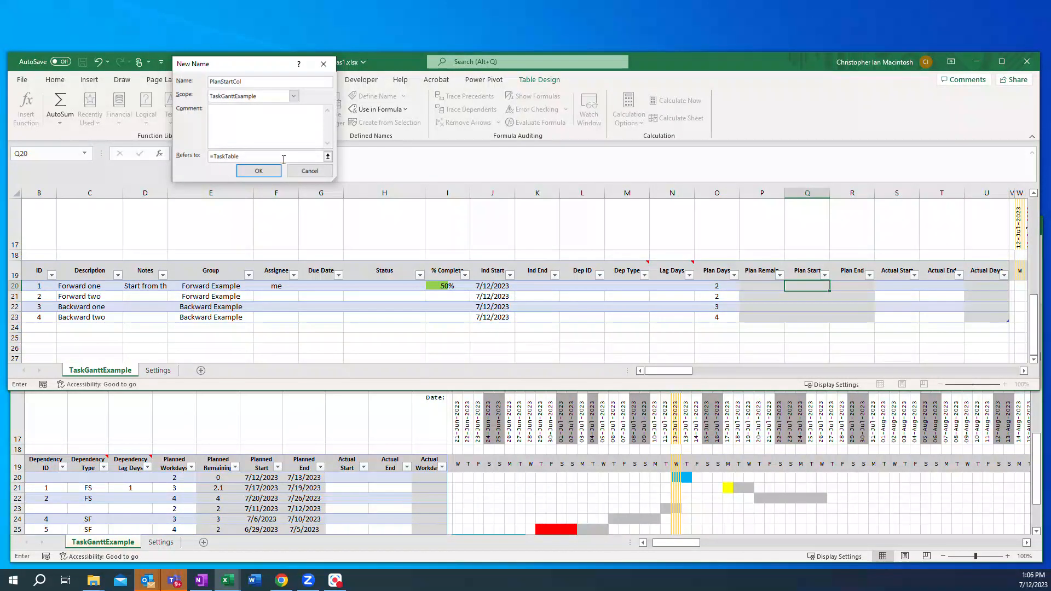
{"action": "type", "text": "[Plan Start]"}
{"action": "left_click", "coordinate": [274, 170]}
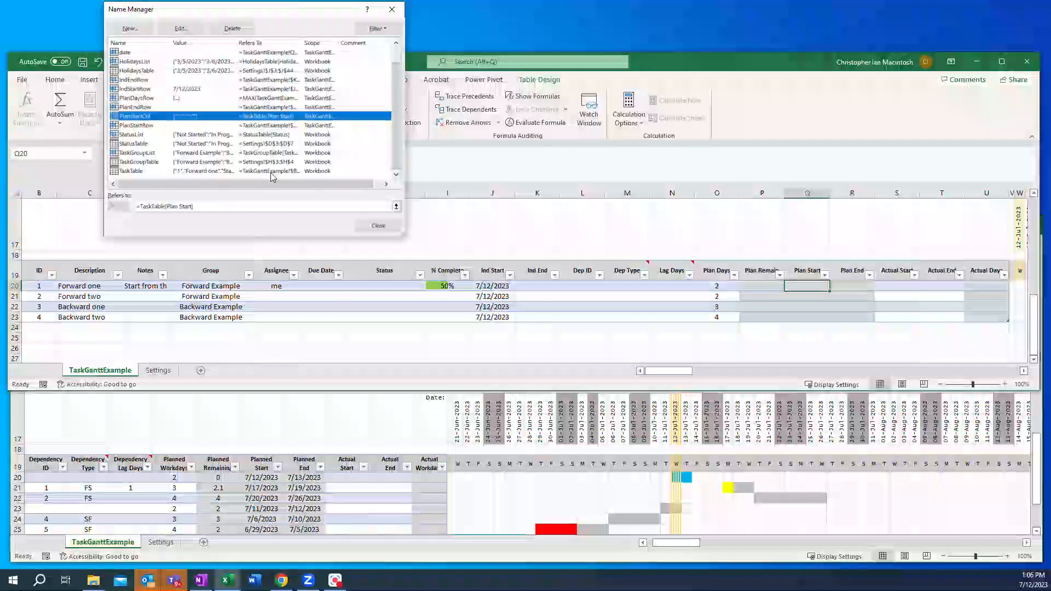
Step: Define the name PlanEndCol scoped to TaskGanttExample, referring to =TaskTable[Plan End], and close the Name Manager
{"action": "left_click", "coordinate": [132, 32]}
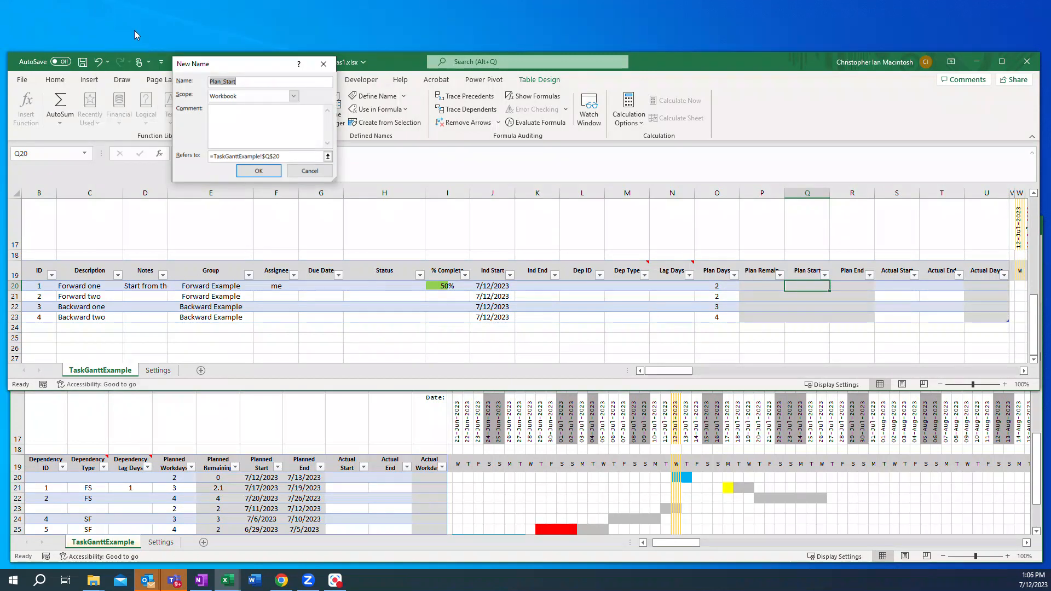
{"action": "type", "text": "PlanEndCol"}
{"action": "left_click", "coordinate": [293, 96]}
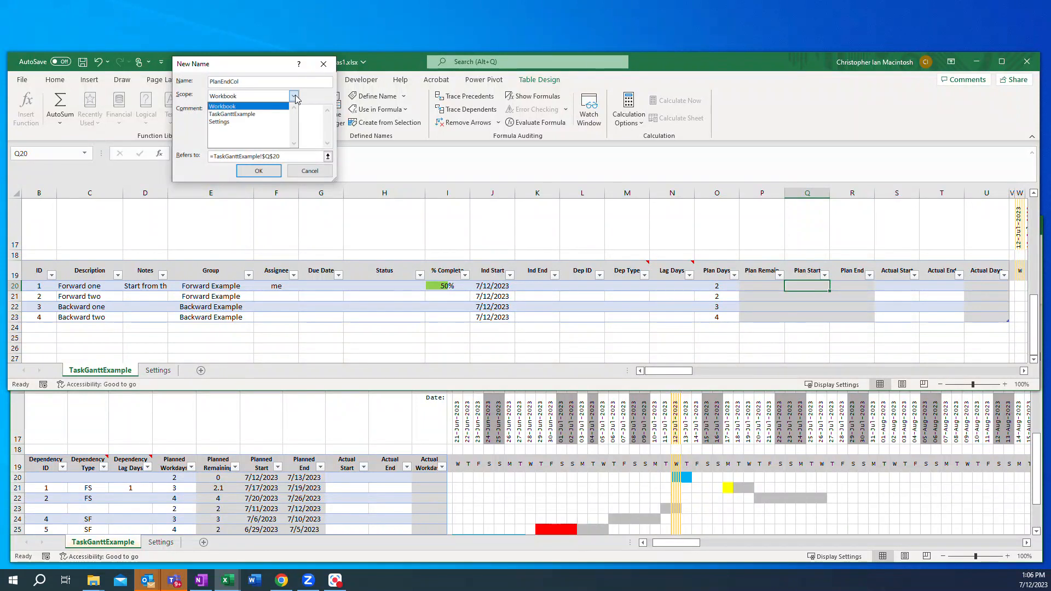
{"action": "left_click", "coordinate": [247, 112]}
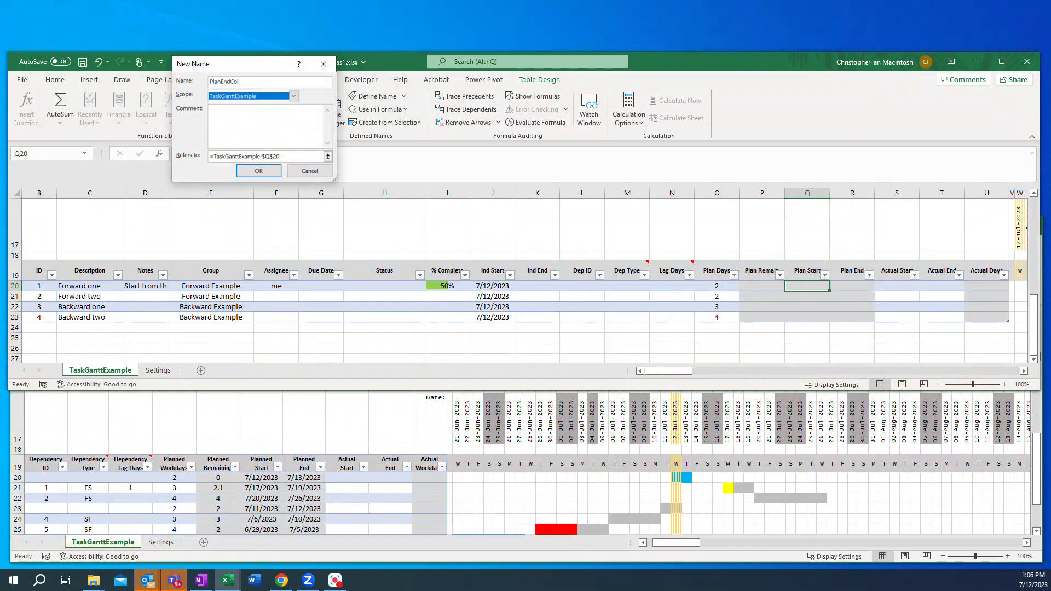
{"action": "left_click_drag", "start_coordinate": [215, 157], "coordinate": [319, 157]}
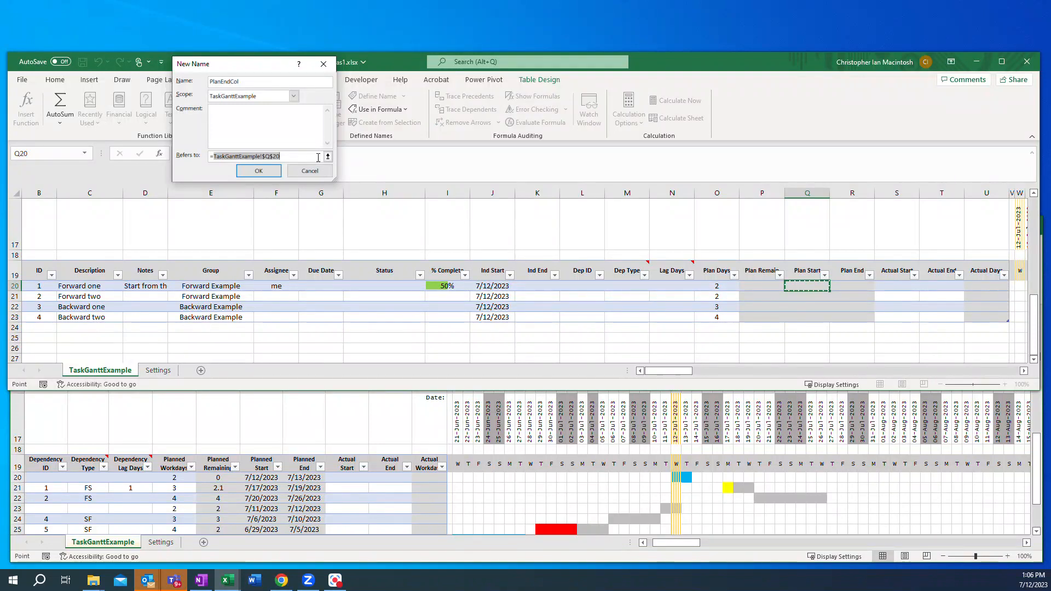
{"action": "type", "text": "TaskTable"}
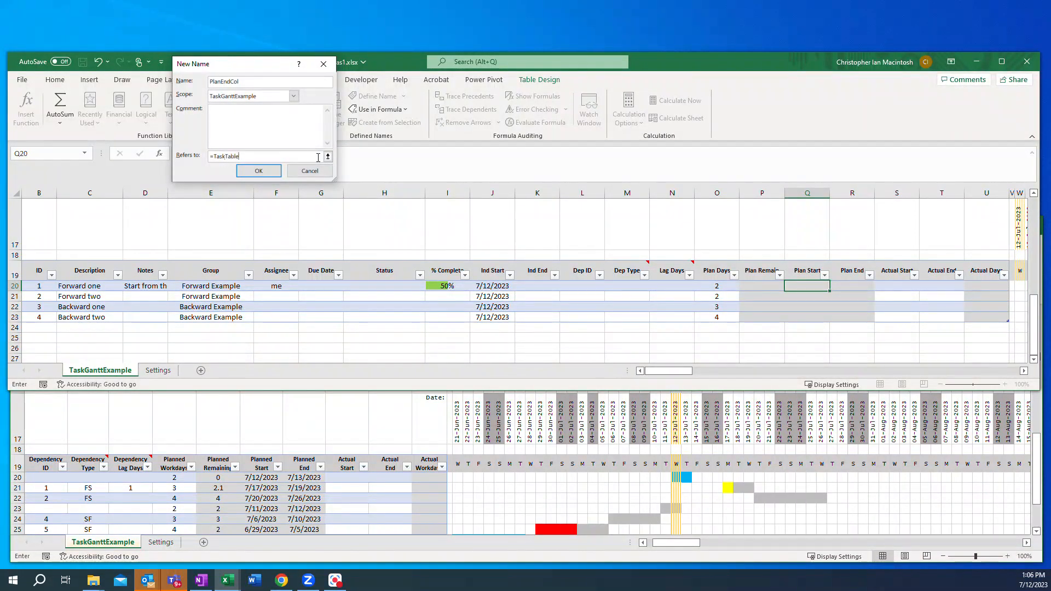
{"action": "type", "text": "[Plan End]"}
{"action": "left_click", "coordinate": [253, 171]}
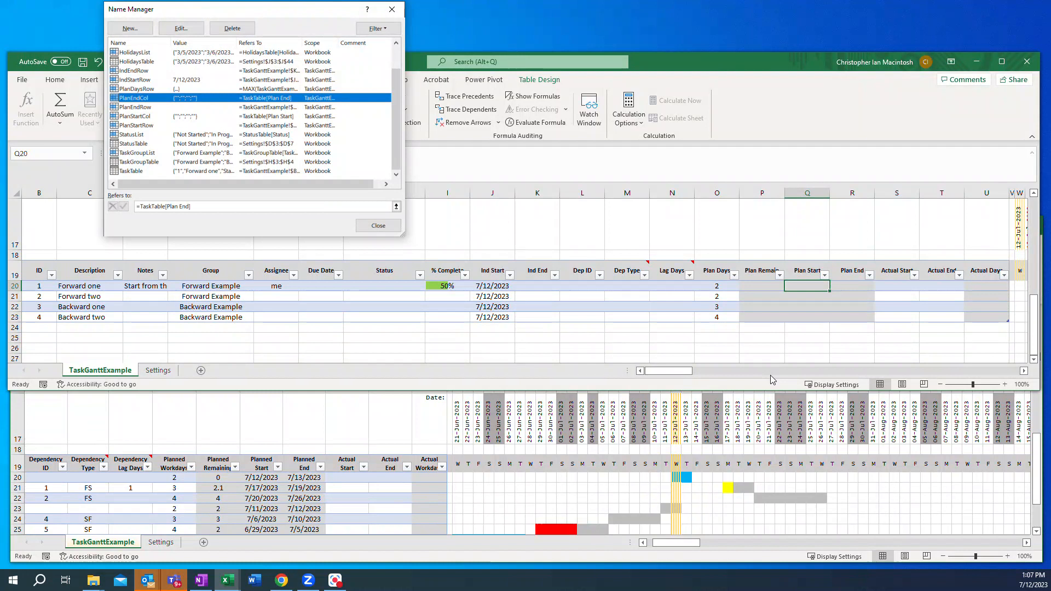
{"action": "left_click", "coordinate": [375, 228]}
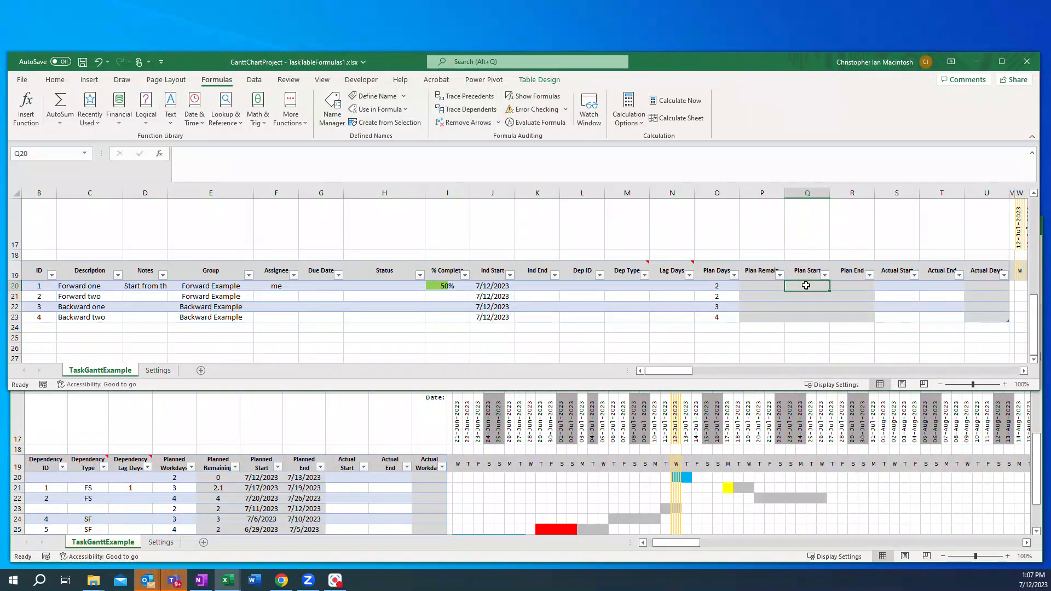
Step: Enter the Plan Start formula =IF(IndStartRow<>"",IndStartRow,"need start") in the first task row
{"action": "type", "text": "=IF"}
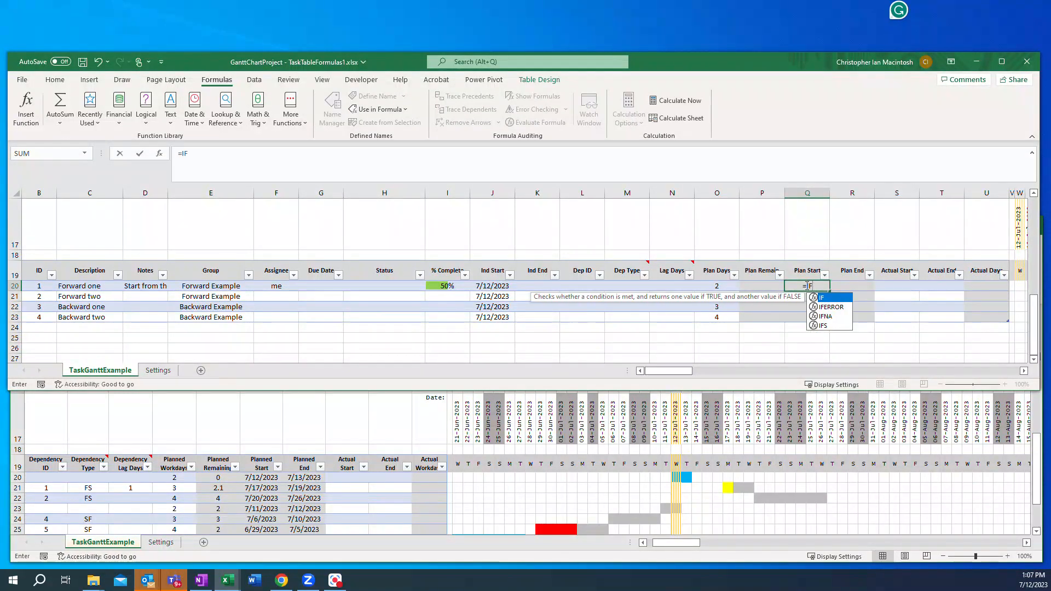
{"action": "type", "text": "("}
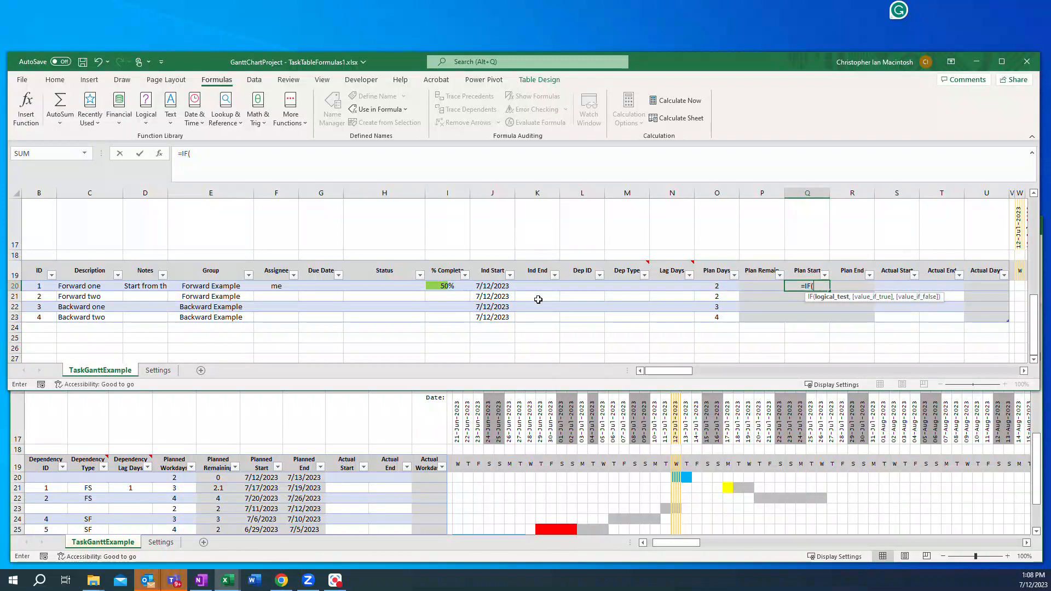
{"action": "type", "text": "Ind"}
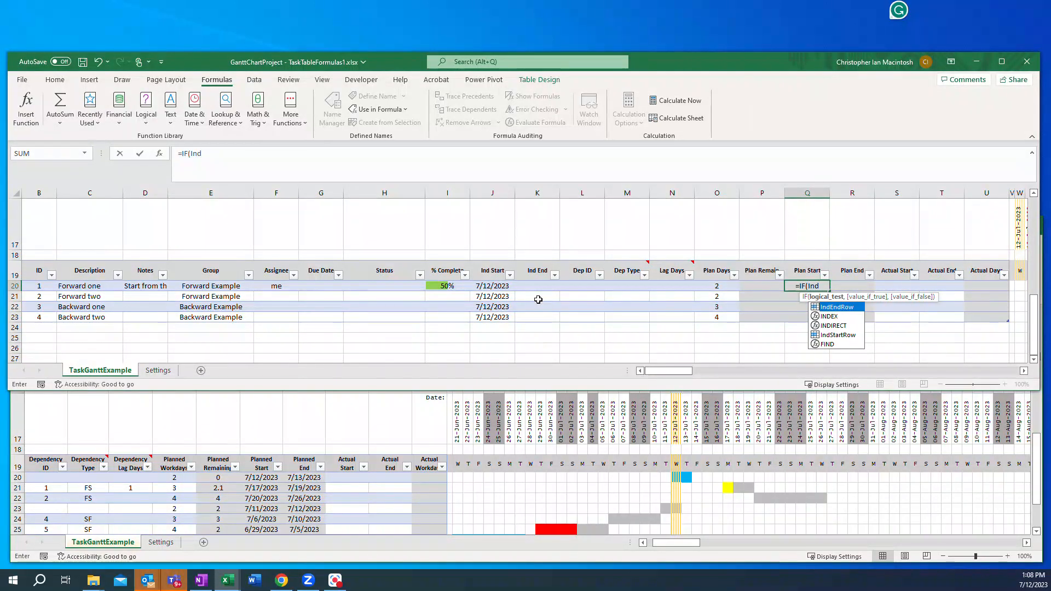
{"action": "type", "text": "Star"}
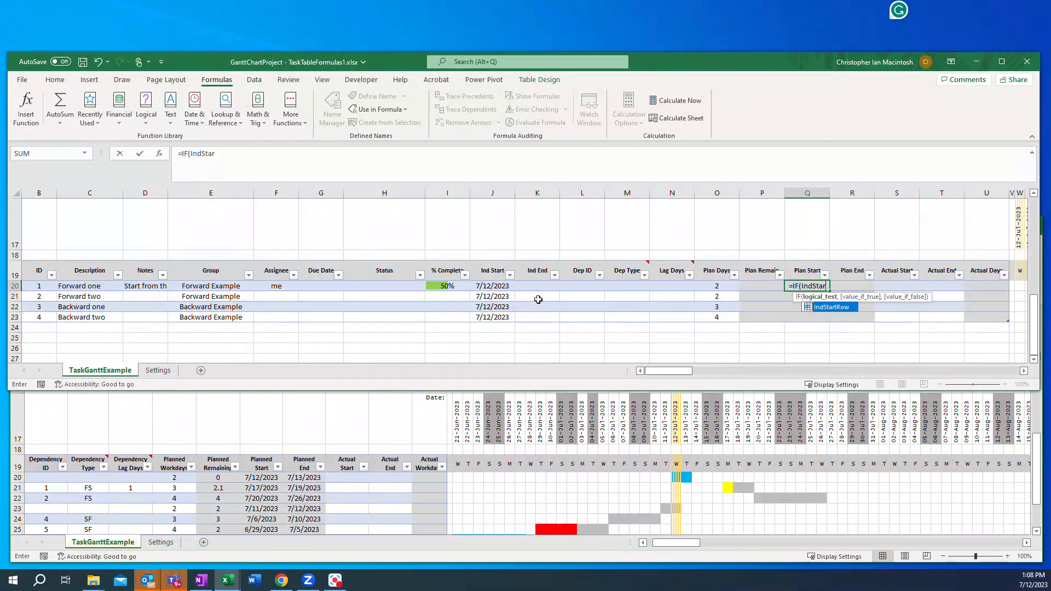
{"action": "type", "text": "tRow"}
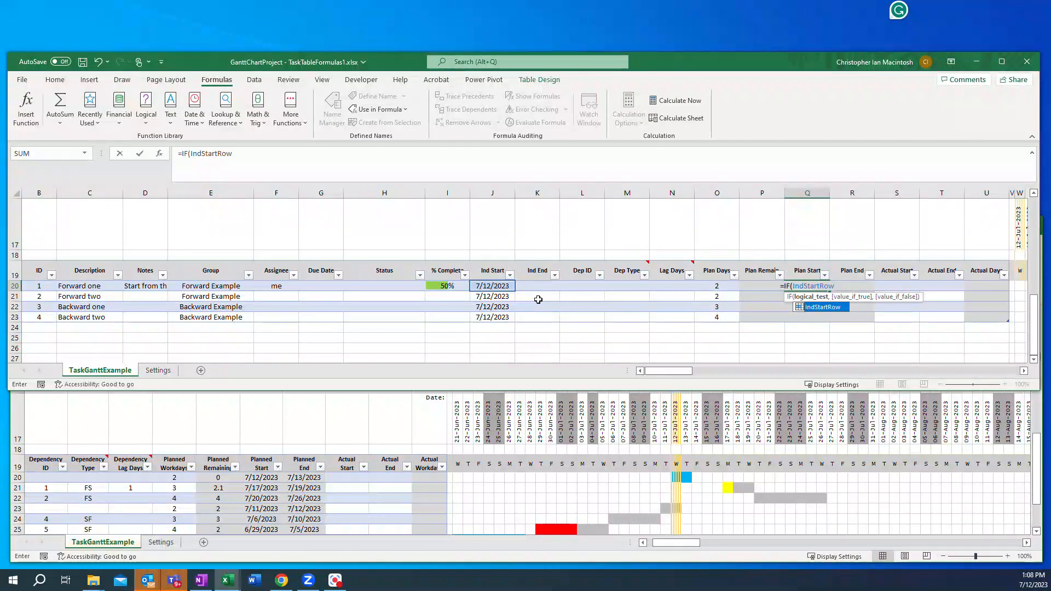
{"action": "type", "text": "<>"}
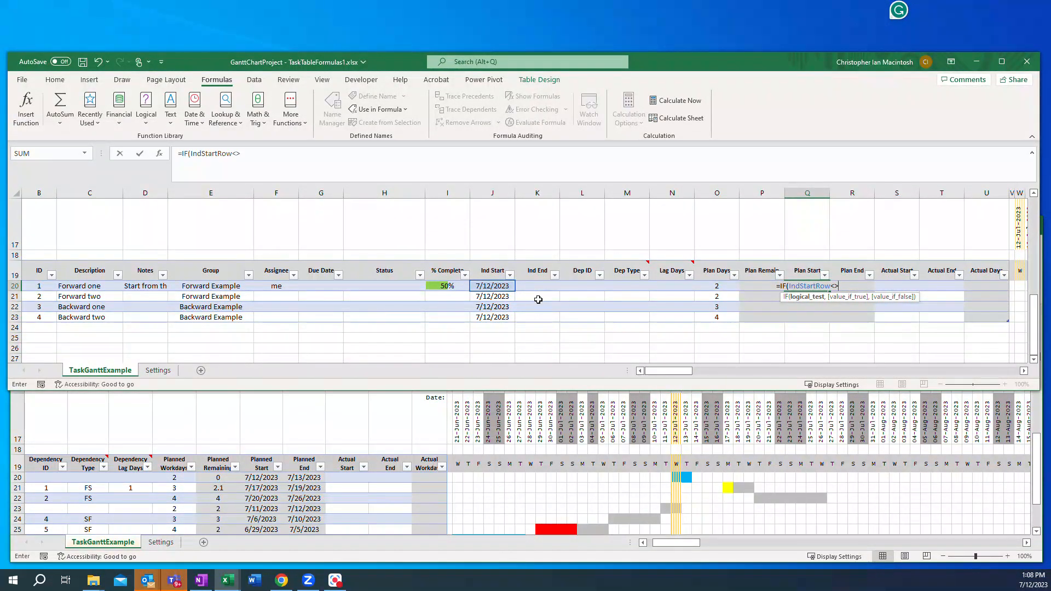
{"action": "type", "text": "\"\""}
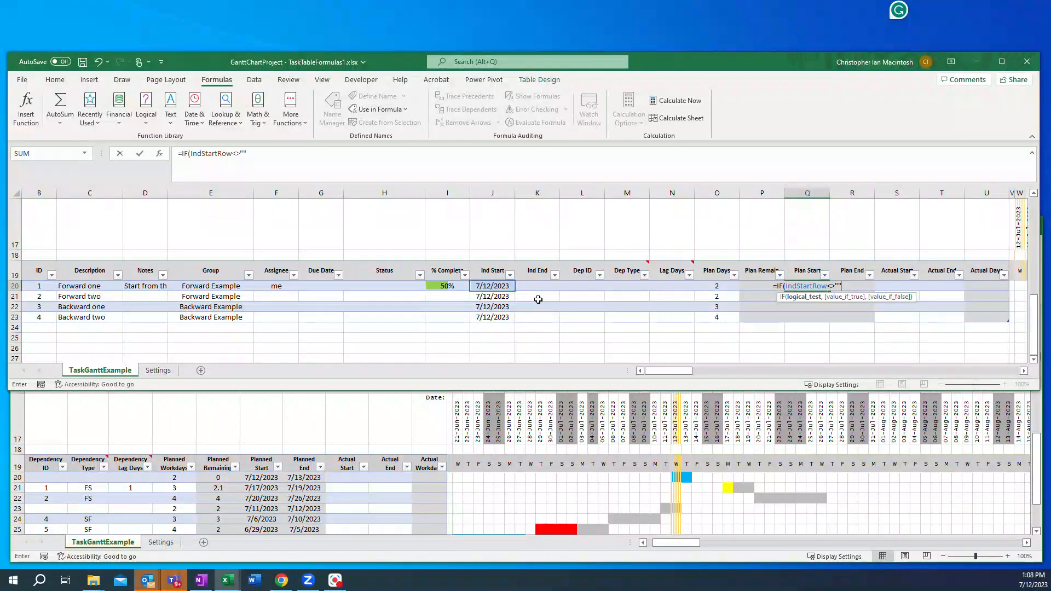
{"action": "type", "text": ","}
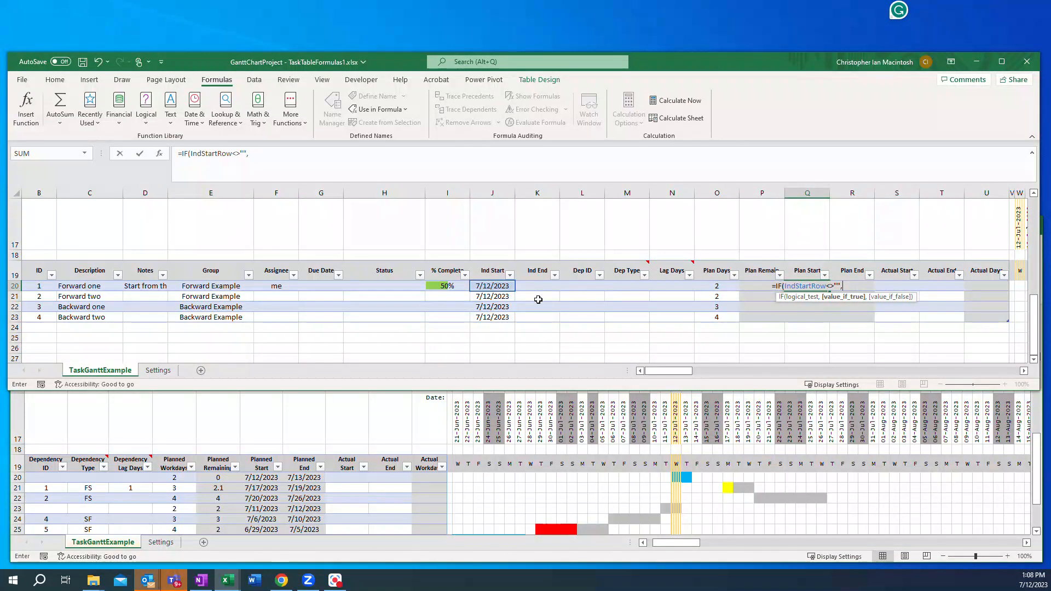
{"action": "type", "text": "Ind"}
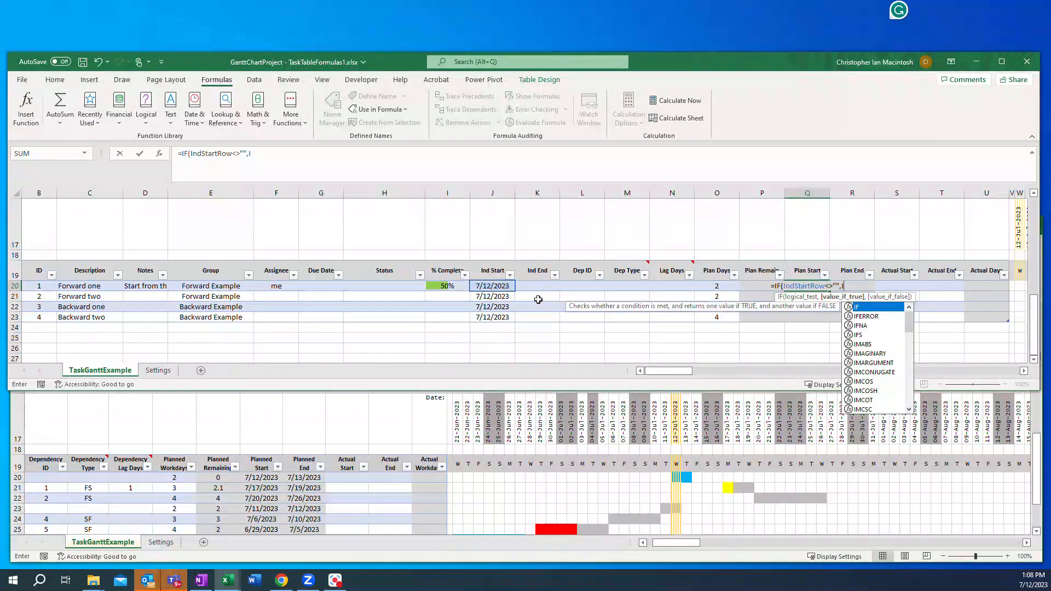
{"action": "type", "text": "StartRow"}
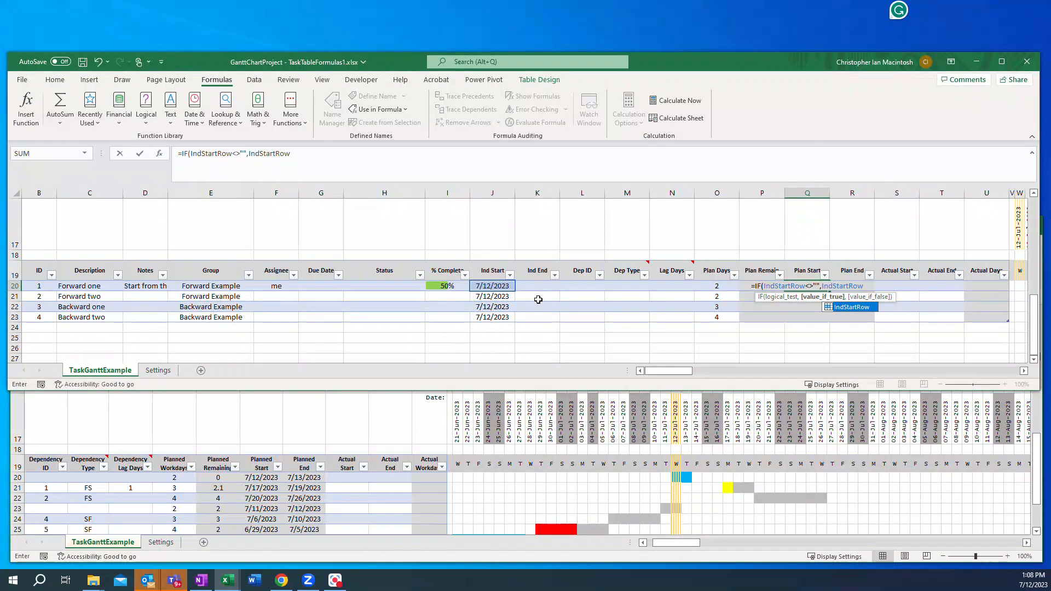
{"action": "type", "text": ",\""}
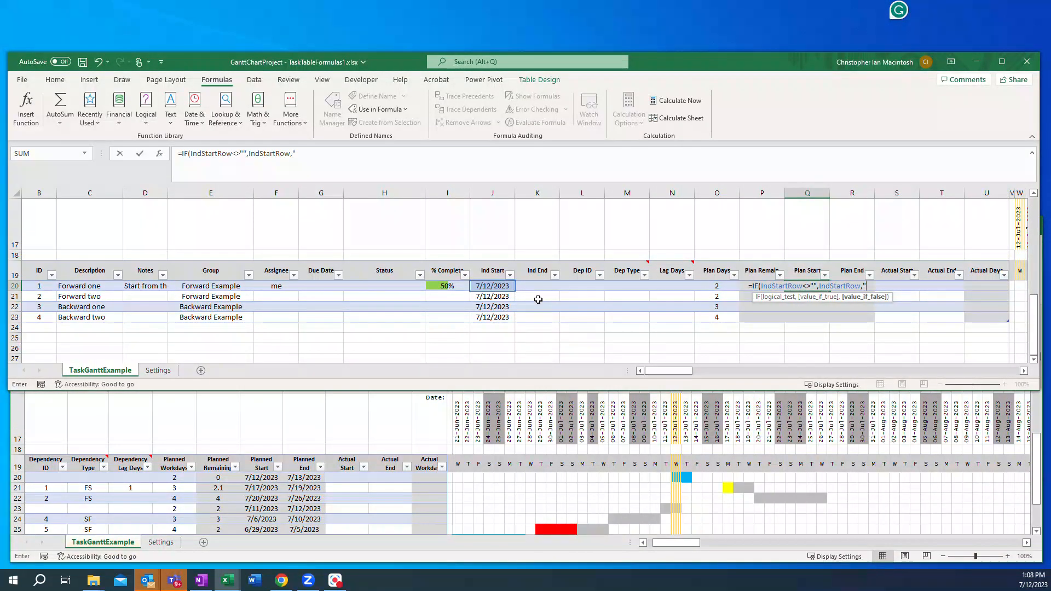
{"action": "type", "text": "need start"}
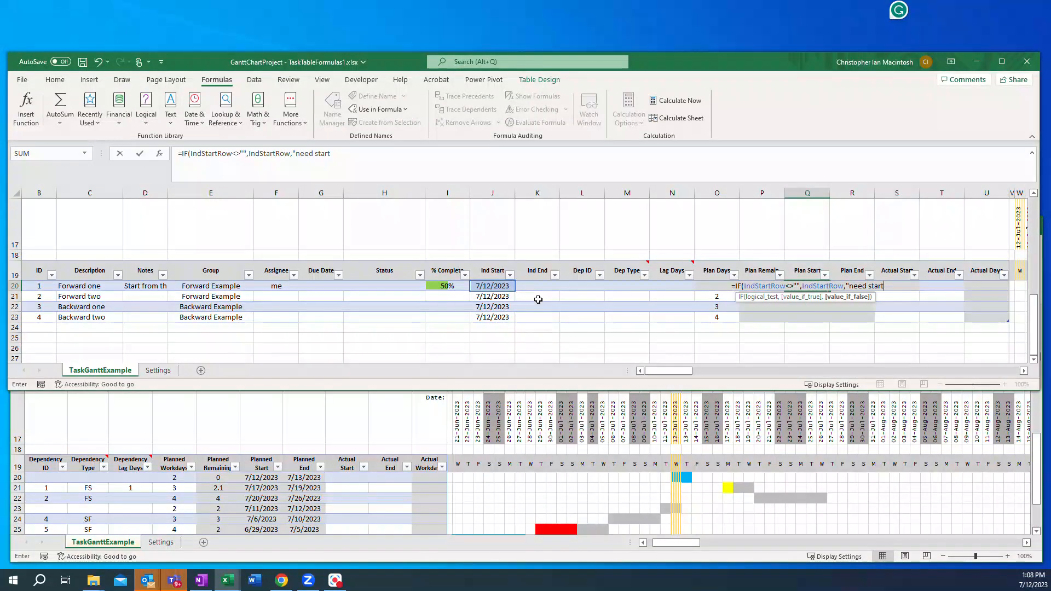
{"action": "type", "text": "\""}
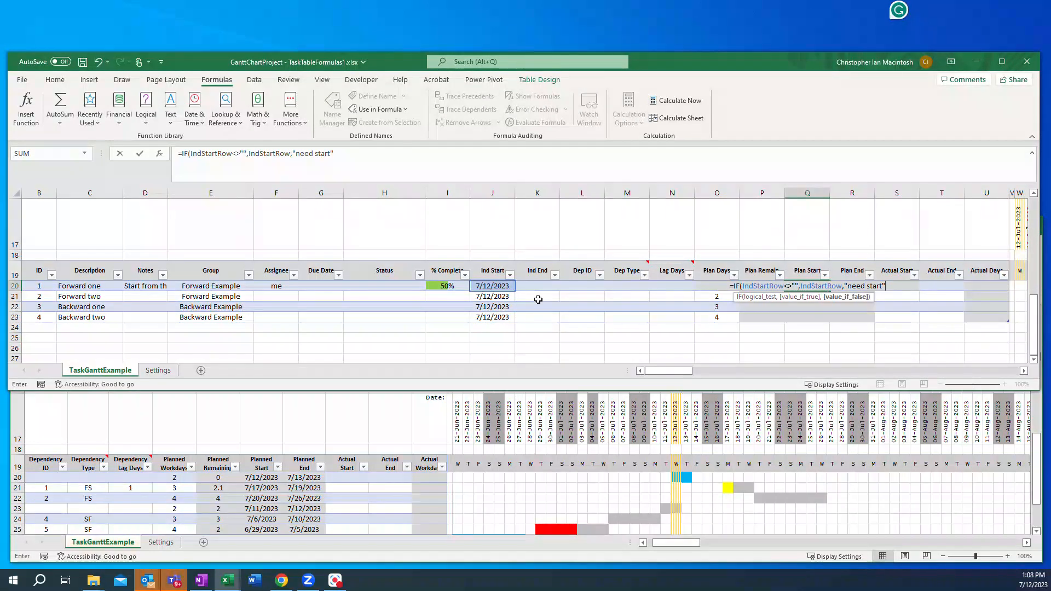
{"action": "type", "text": ")"}
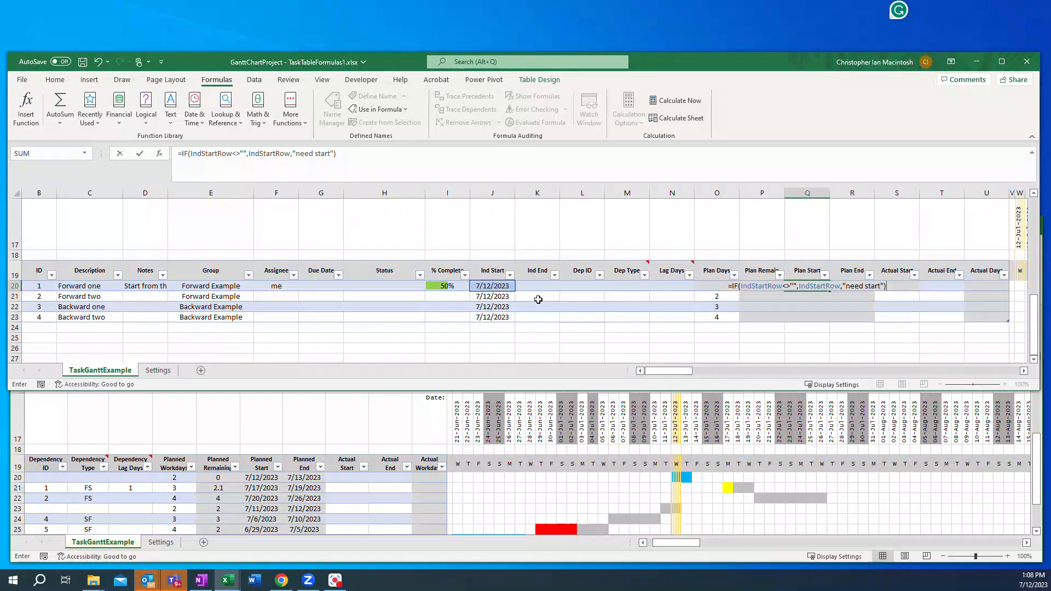
{"action": "key", "text": "Return"}
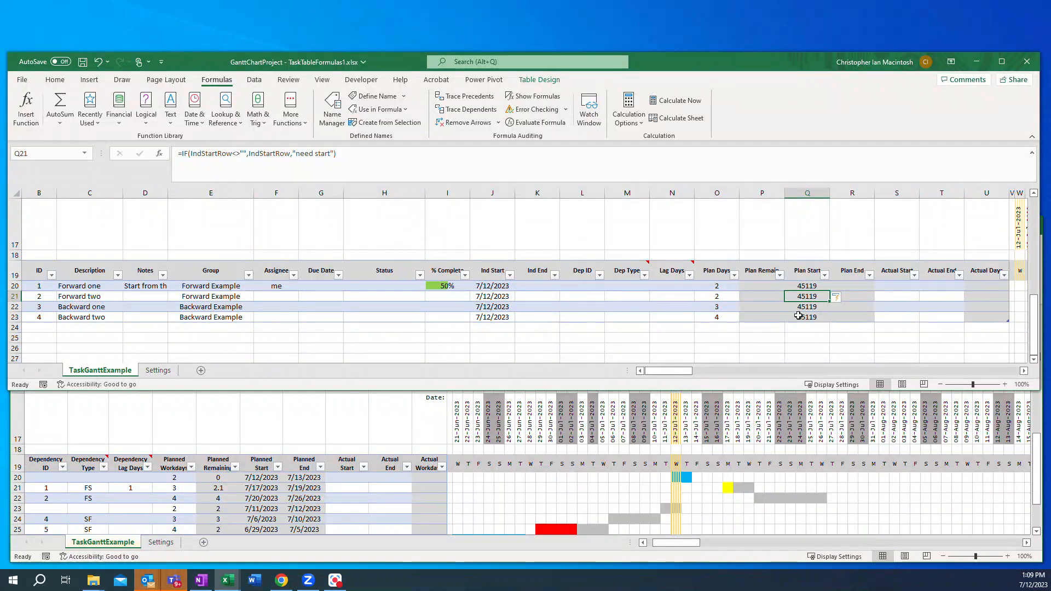
Step: Format the Plan Start and Plan End cells of the four task rows as dates
{"action": "left_click", "coordinate": [801, 286]}
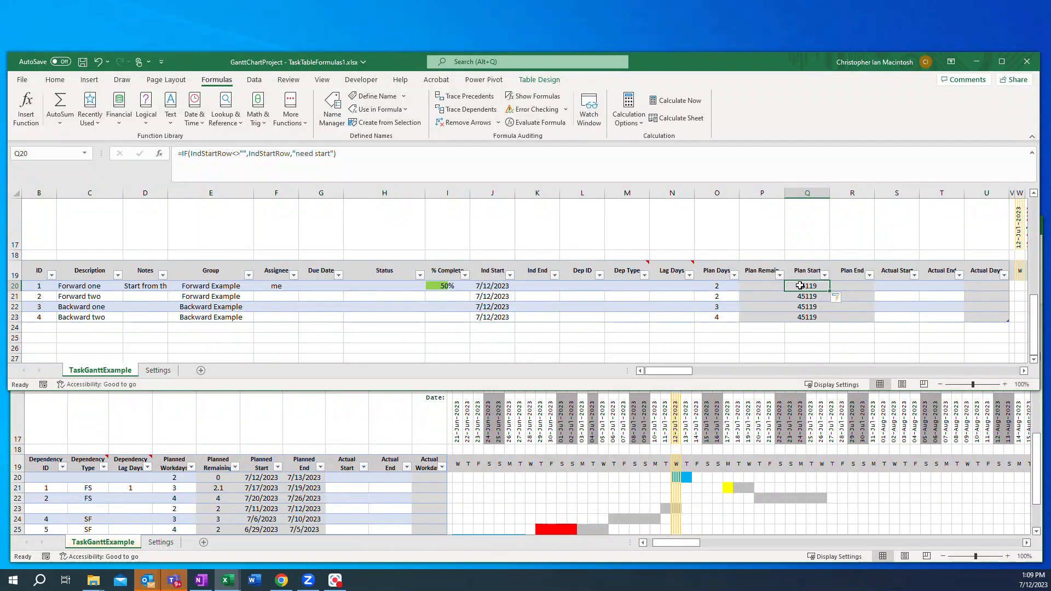
{"action": "left_click_drag", "start_coordinate": [801, 286], "coordinate": [856, 317]}
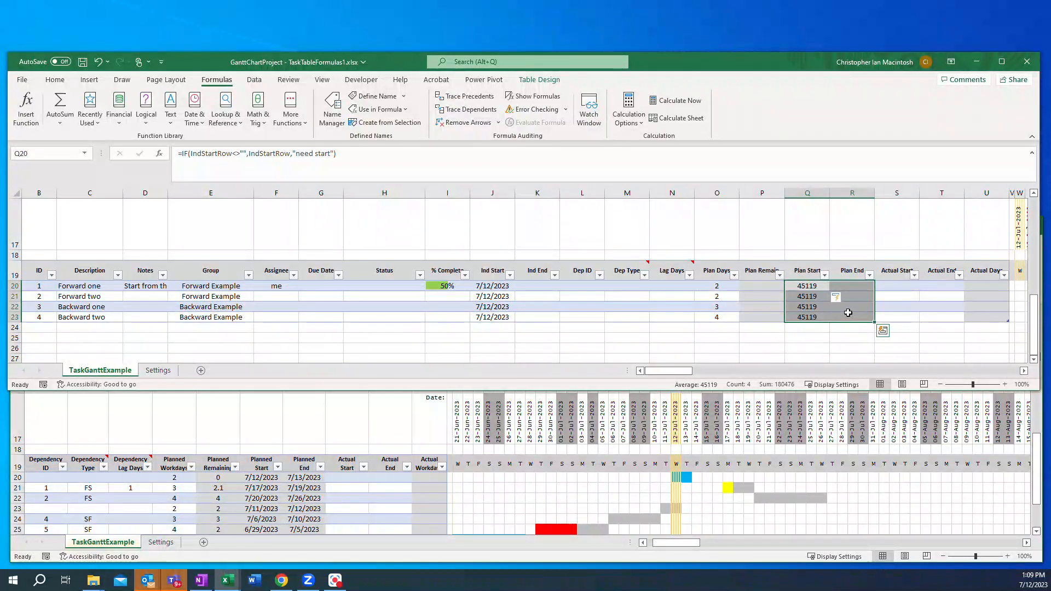
{"action": "right_click", "coordinate": [848, 315]}
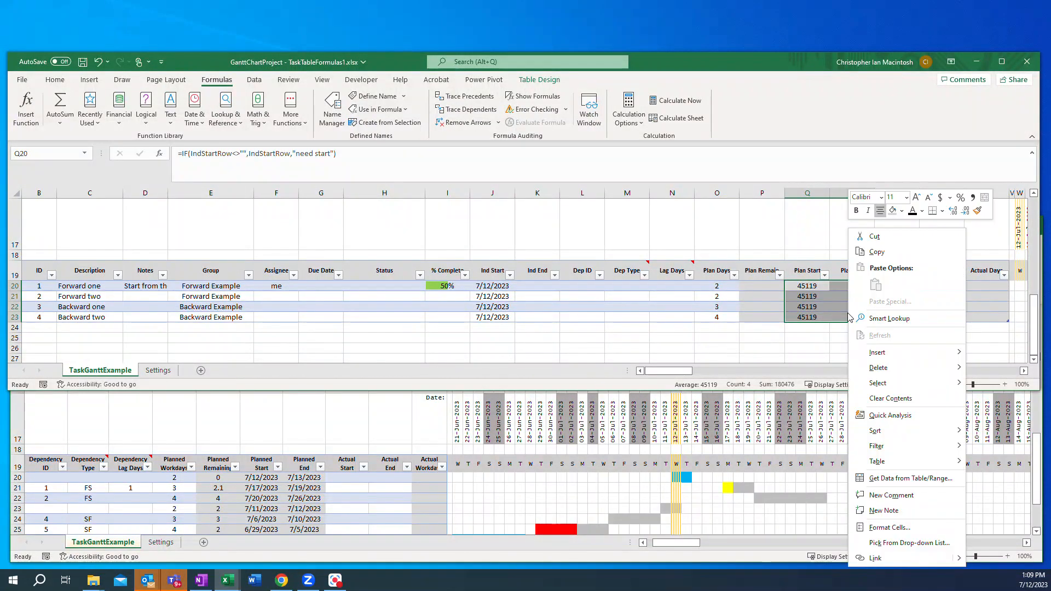
{"action": "left_click", "coordinate": [890, 528]}
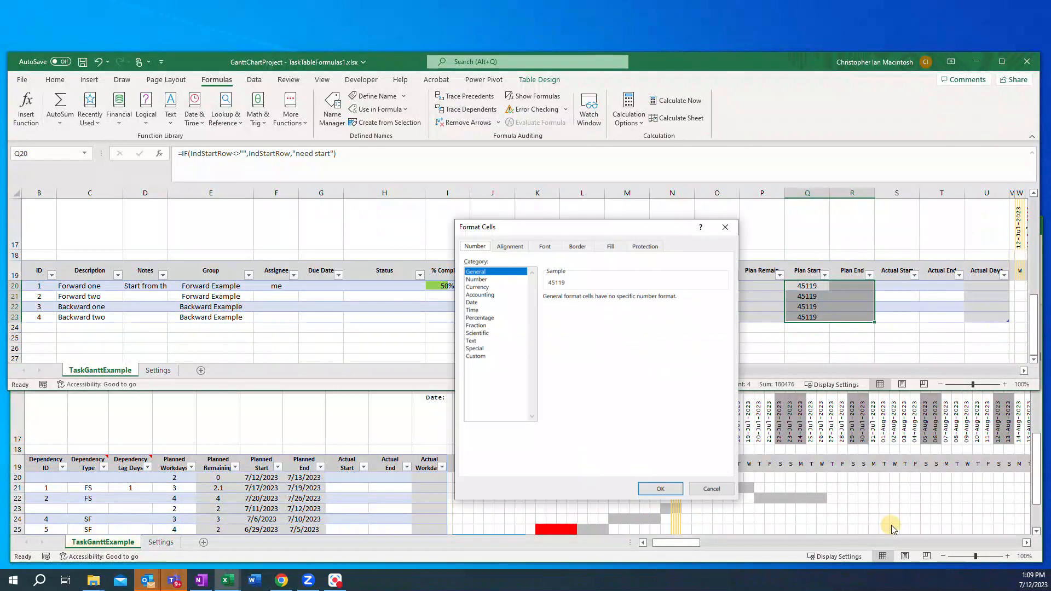
{"action": "left_click", "coordinate": [483, 303]}
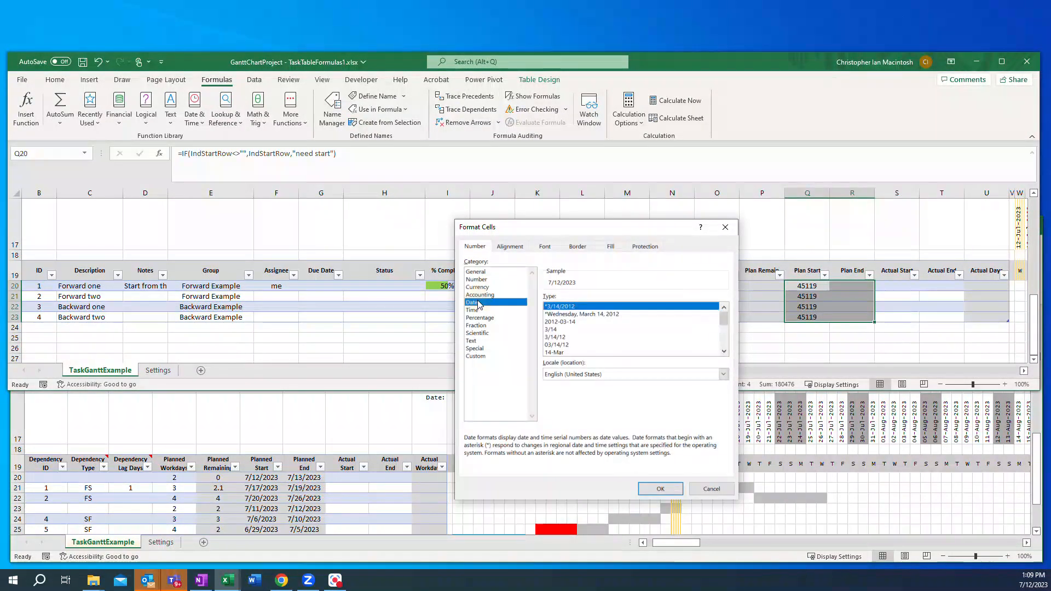
{"action": "left_click", "coordinate": [660, 489]}
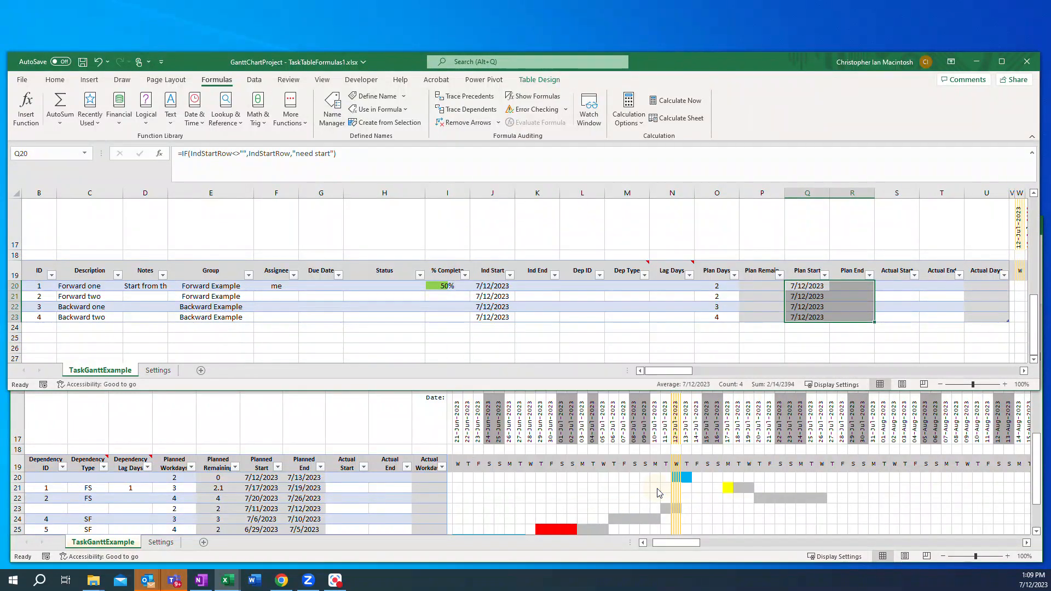
Step: Set the second task's Ind Start to 08/01/2023
{"action": "left_click", "coordinate": [484, 297]}
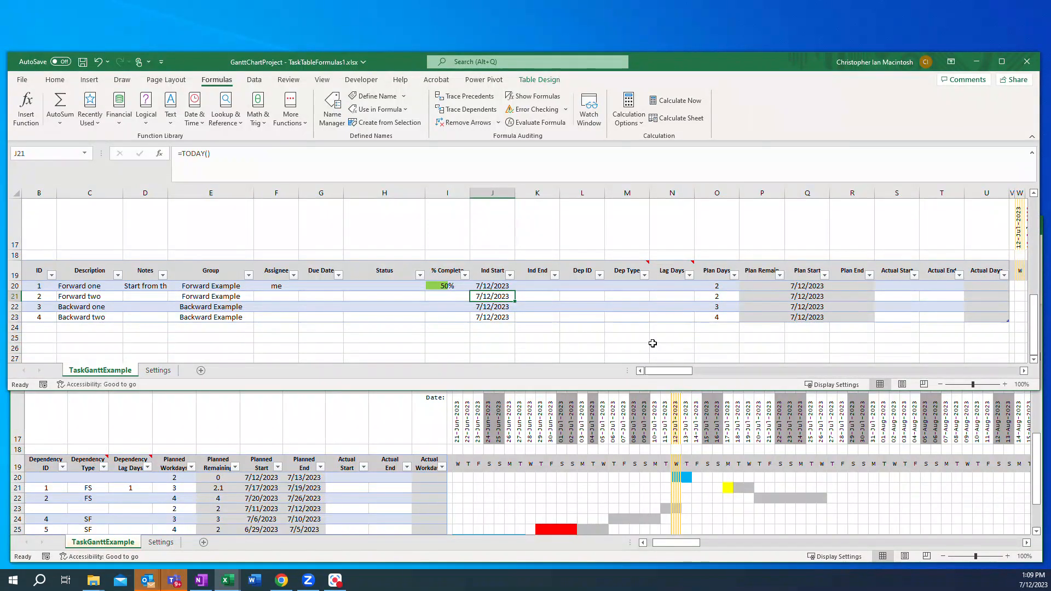
{"action": "type", "text": "08/01/"}
{"action": "type", "text": "2023"}
{"action": "key", "text": "Return"}
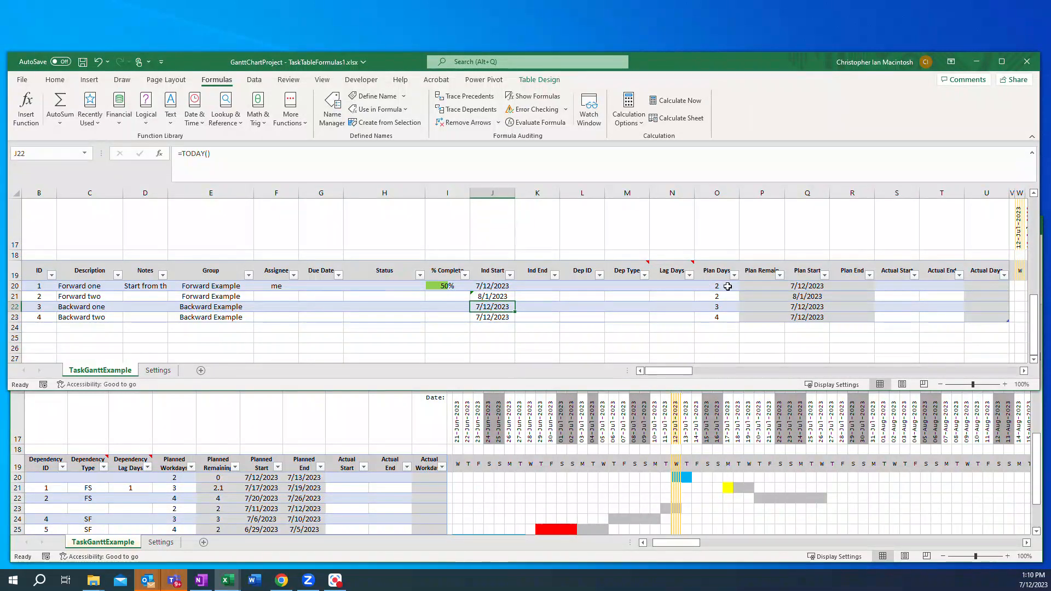
Step: Define the name plan_end_calculation scoped to TaskGanttExample, referring to =WORKDAY(PlanStartRow,PlanDaysRow-1,HolidaysList), and close the Name Manager
{"action": "left_click", "coordinate": [852, 286]}
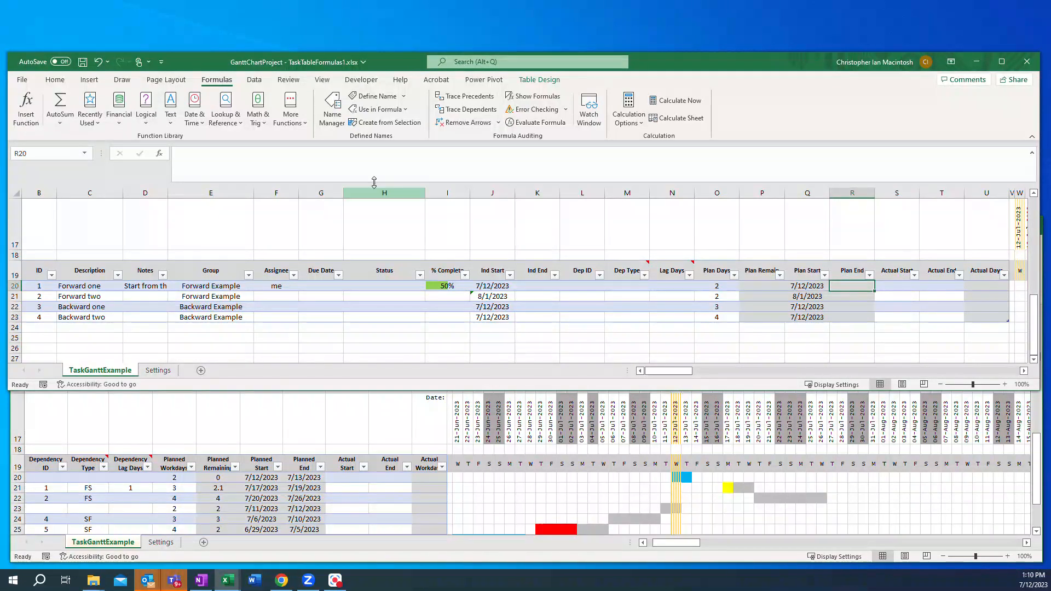
{"action": "left_click", "coordinate": [329, 117]}
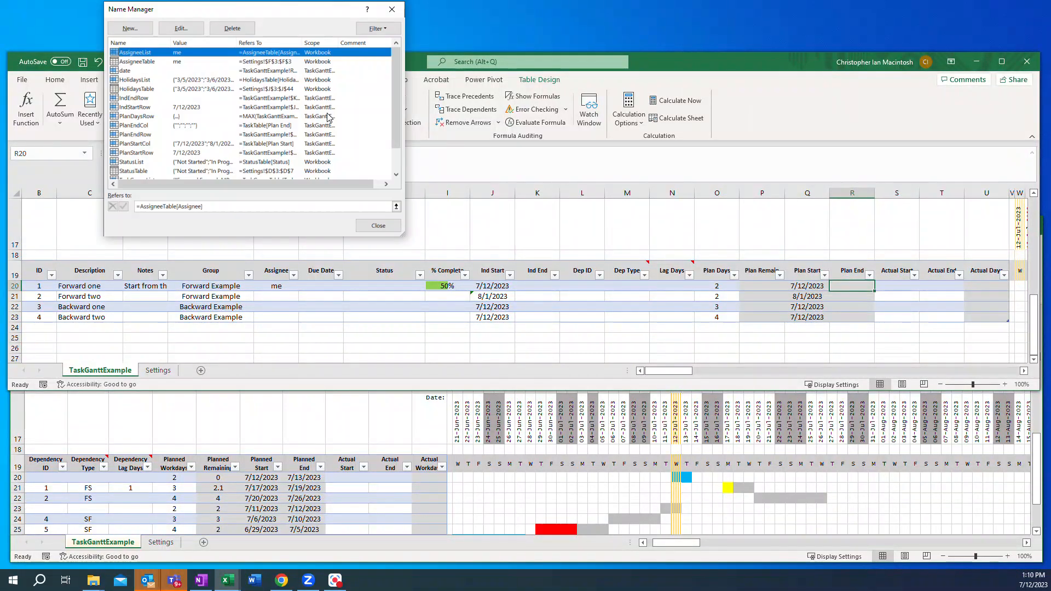
{"action": "left_click", "coordinate": [127, 28]}
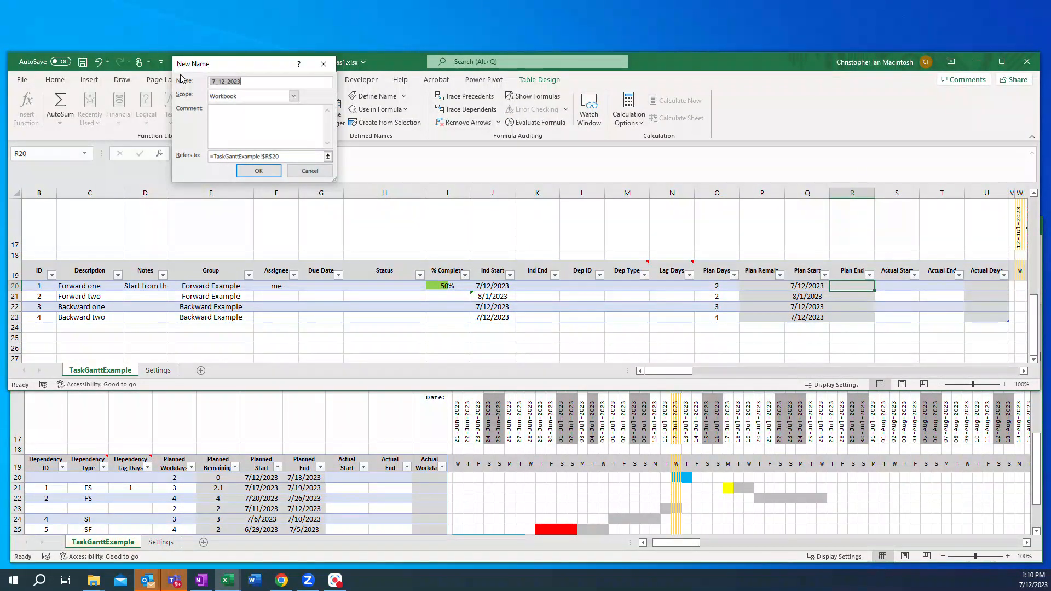
{"action": "type", "text": "p"}
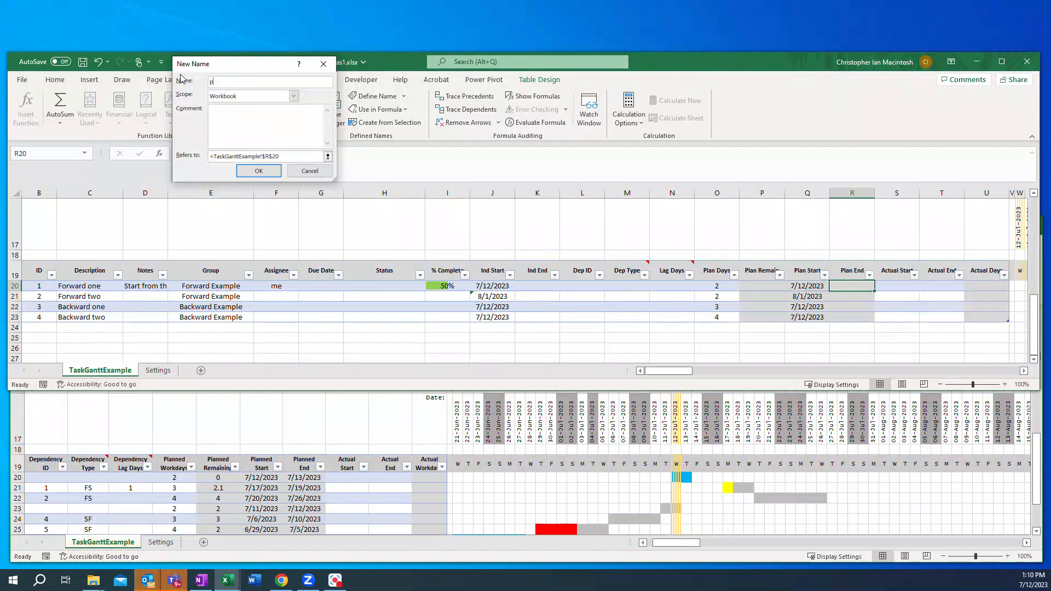
{"action": "type", "text": "lan_end"}
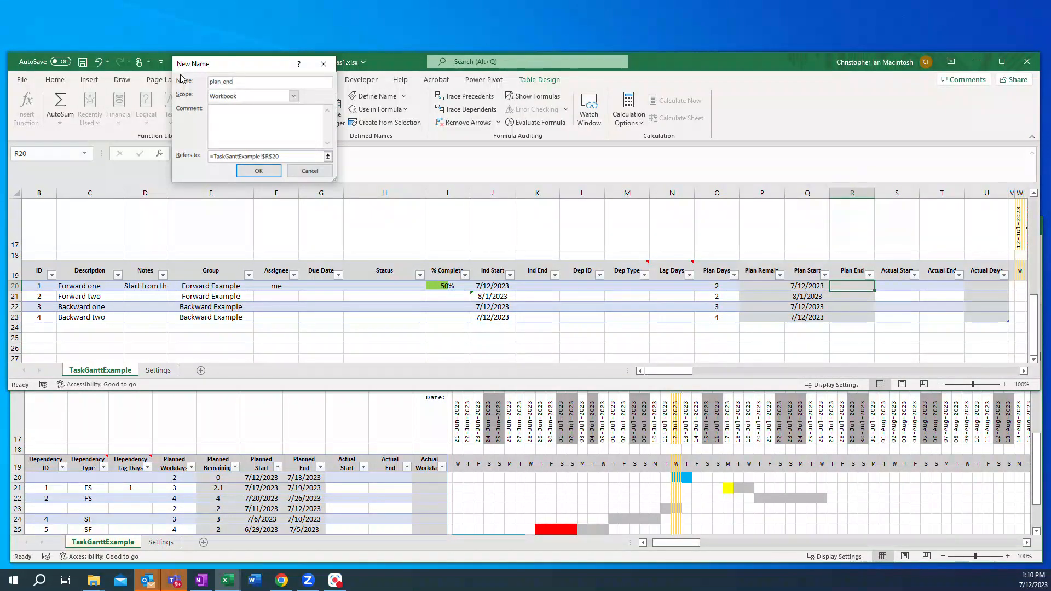
{"action": "type", "text": "_calculat"}
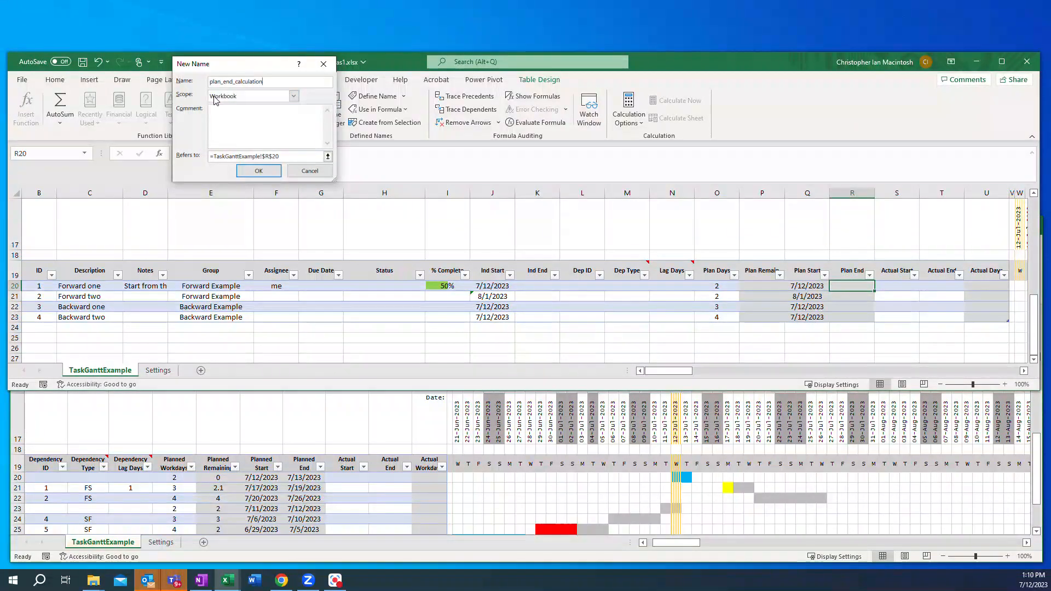
{"action": "left_click", "coordinate": [294, 97]}
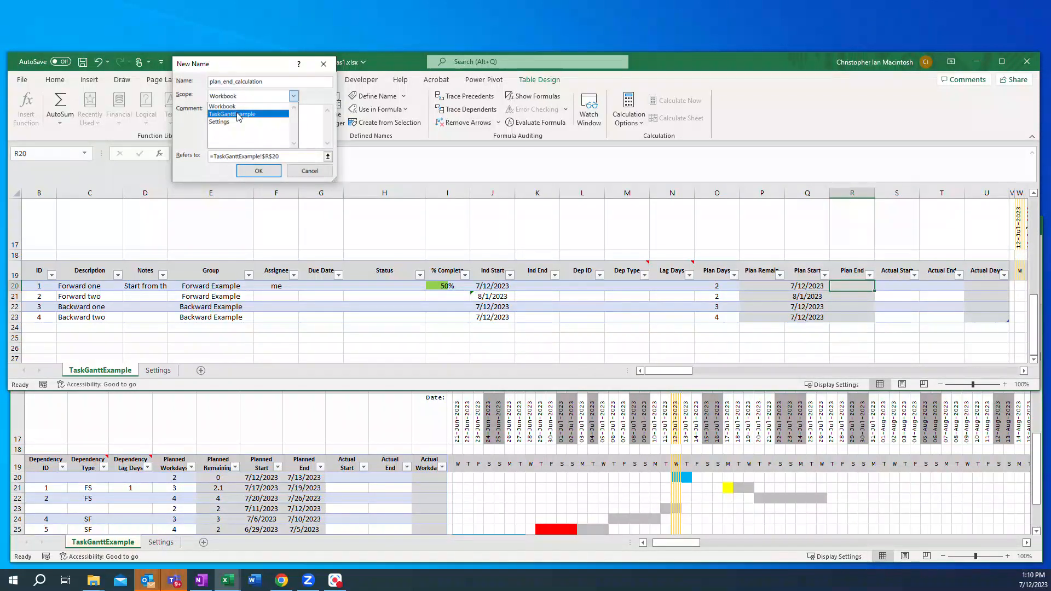
{"action": "left_click", "coordinate": [238, 115]}
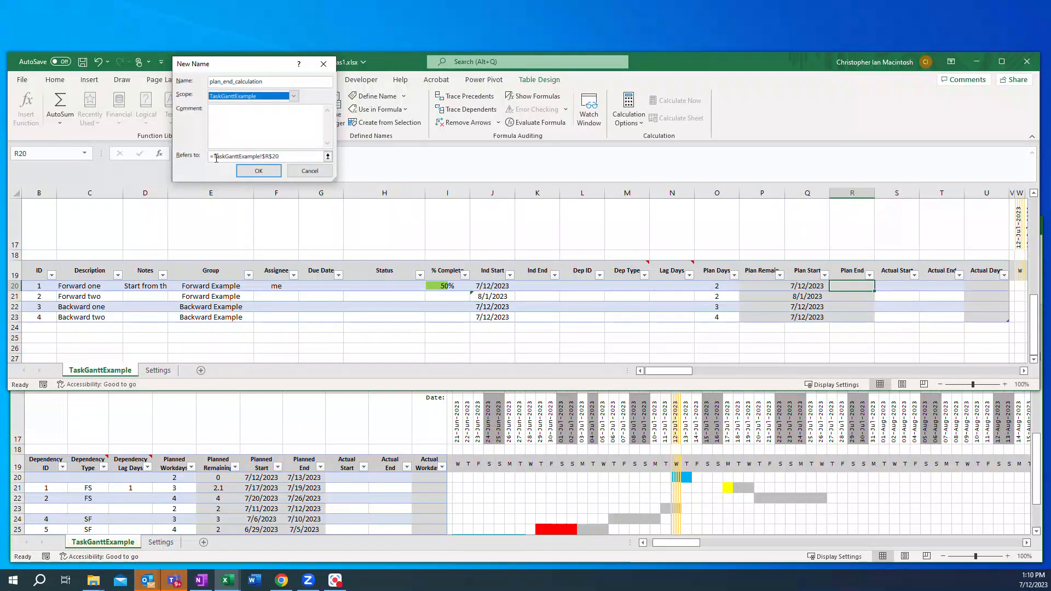
{"action": "left_click_drag", "start_coordinate": [216, 157], "coordinate": [292, 161]}
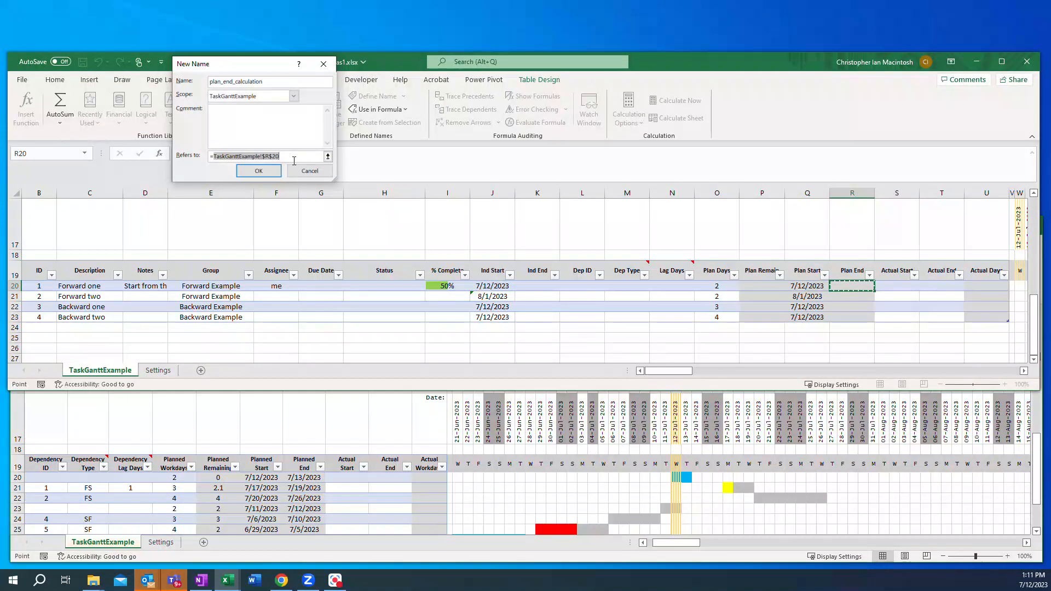
{"action": "type", "text": "WORKDAY("}
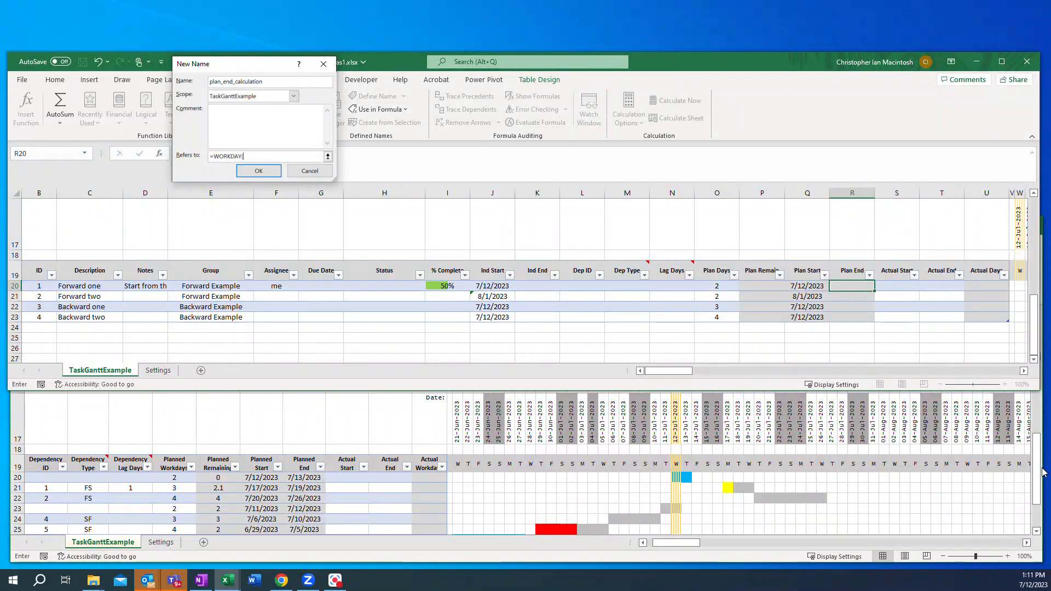
{"action": "type", "text": "PlanStartRow"}
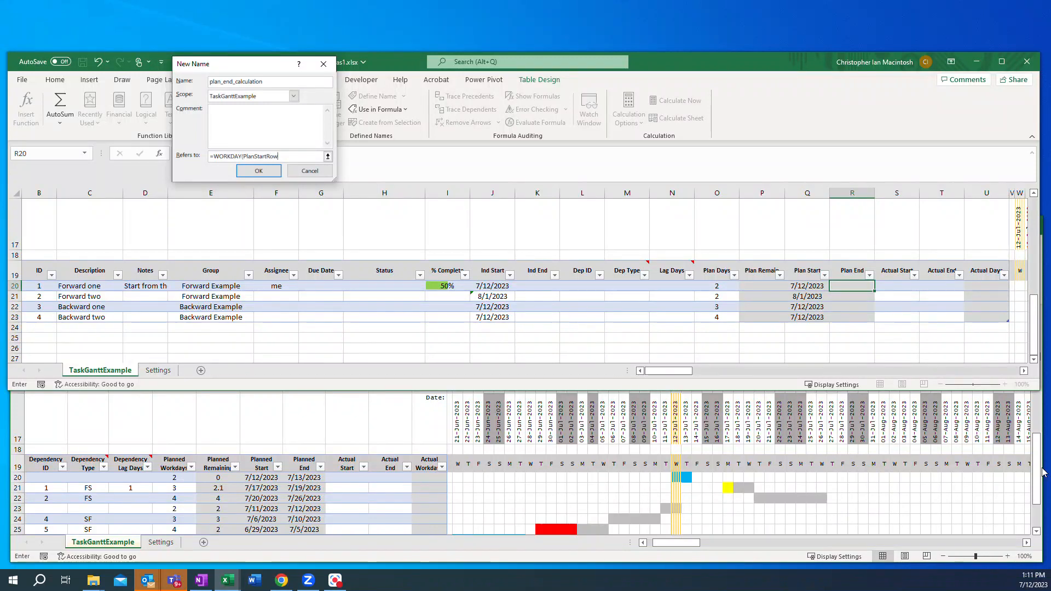
{"action": "type", "text": ","}
{"action": "type", "text": "Pla"}
{"action": "key", "text": "End"}
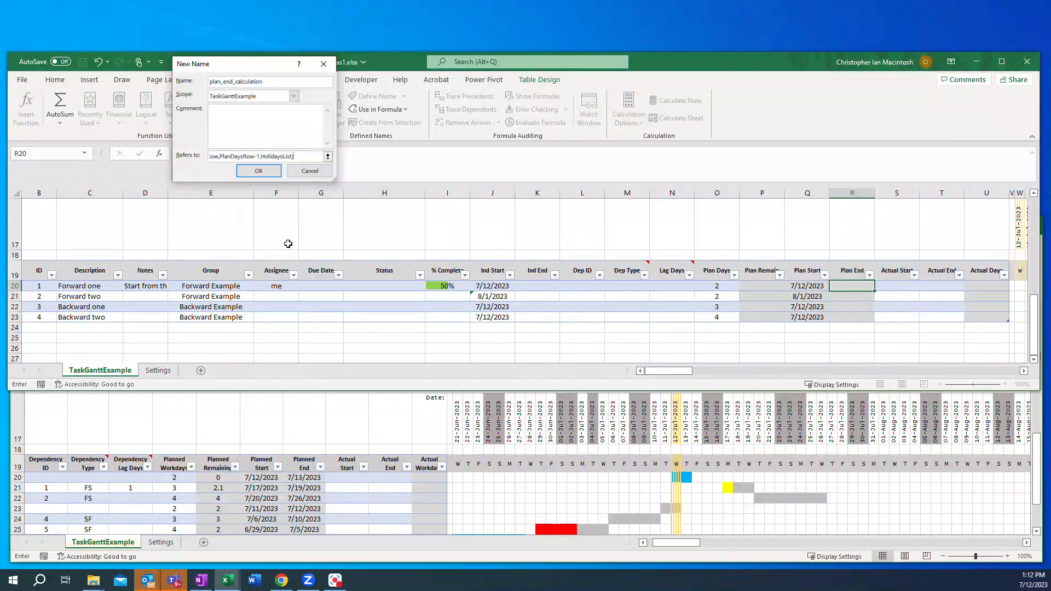
{"action": "left_click", "coordinate": [257, 172]}
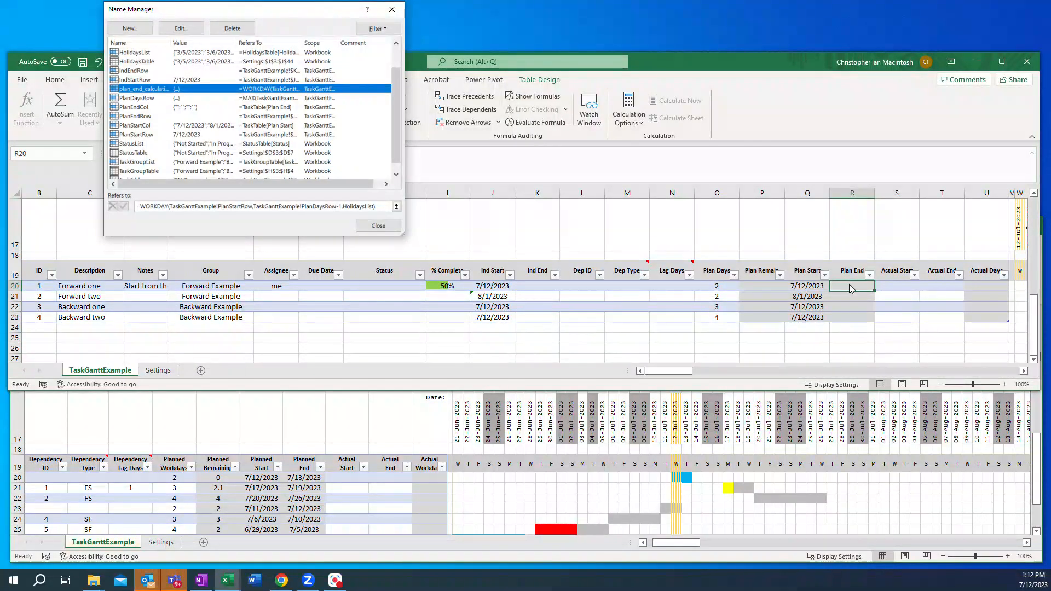
{"action": "left_click", "coordinate": [367, 228]}
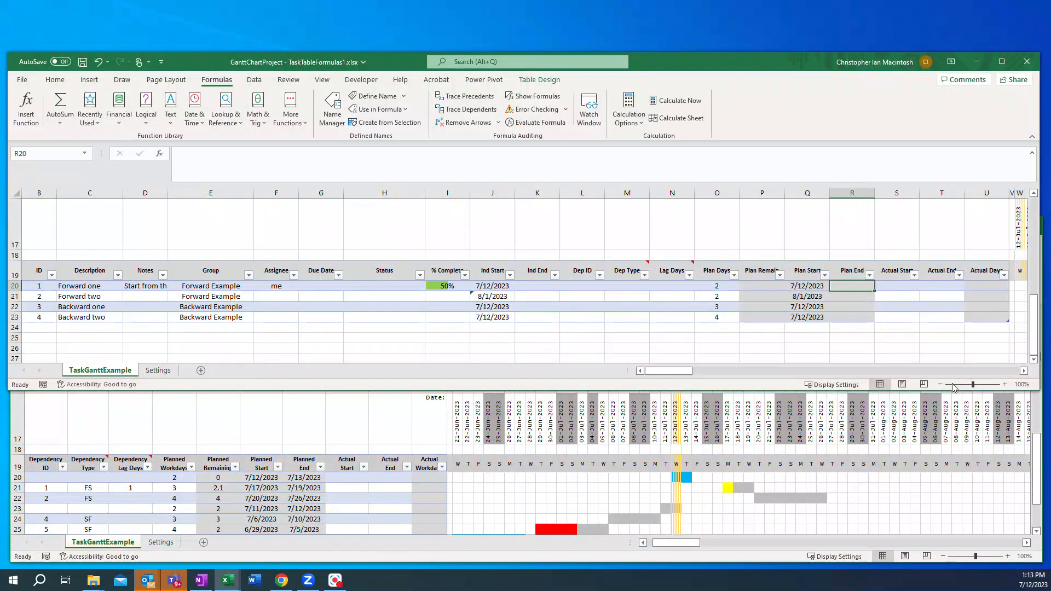
Step: Enter the Plan End formula =IF(PlanStartRow<>"",plan_end_calculation,"need start") in the first task row
{"action": "left_click", "coordinate": [848, 286]}
{"action": "type", "text": "="}
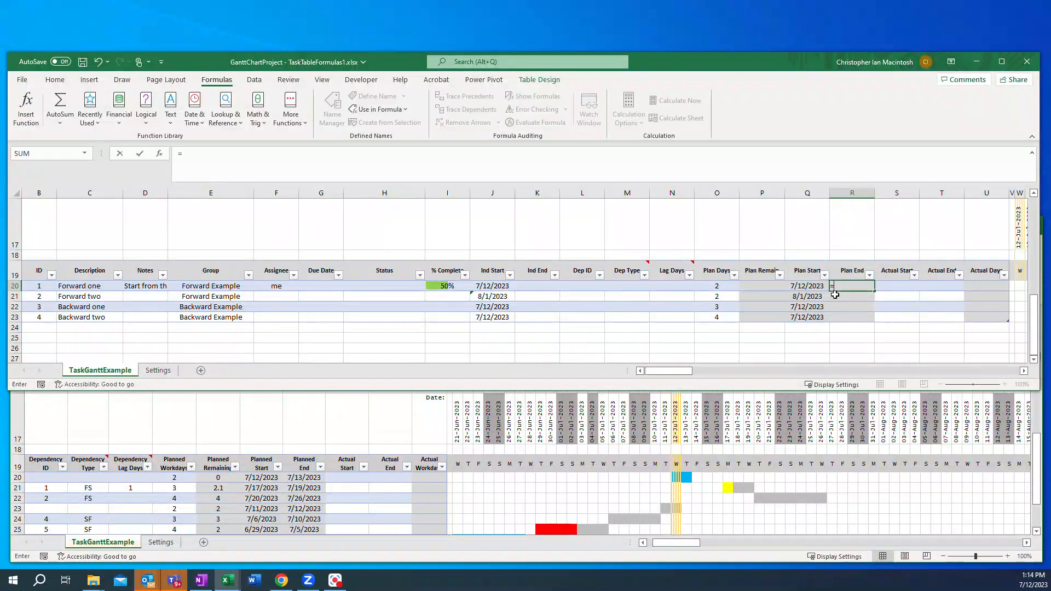
{"action": "type", "text": "IF"}
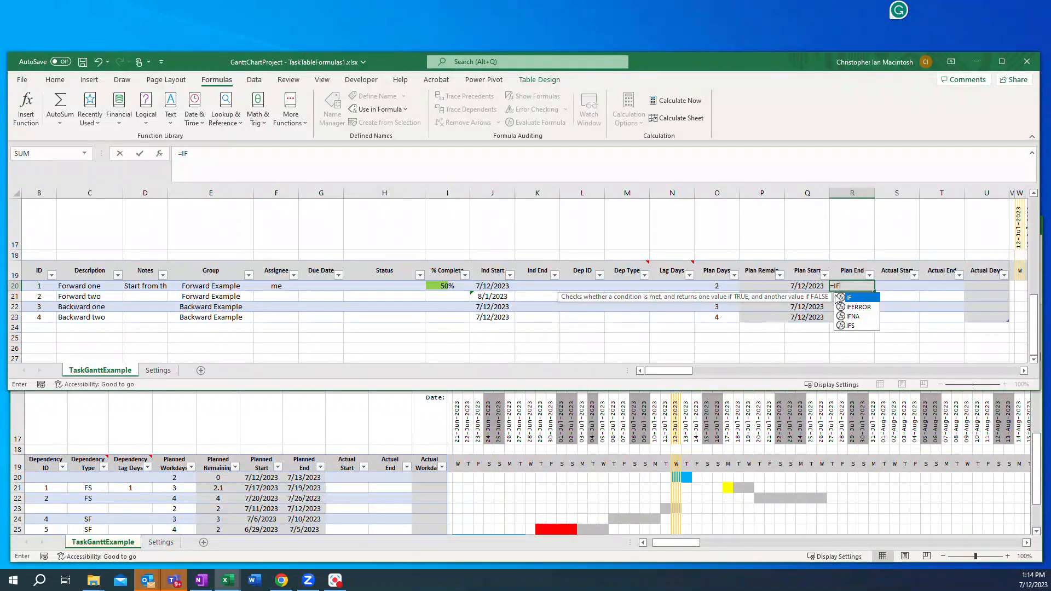
{"action": "double_click", "coordinate": [837, 296]}
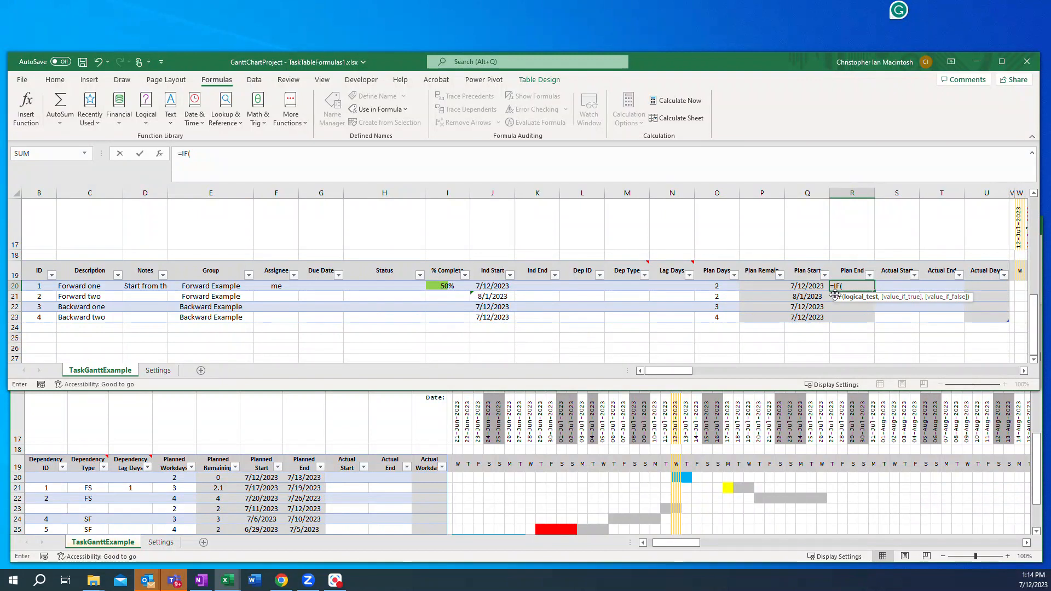
{"action": "type", "text": "plan"}
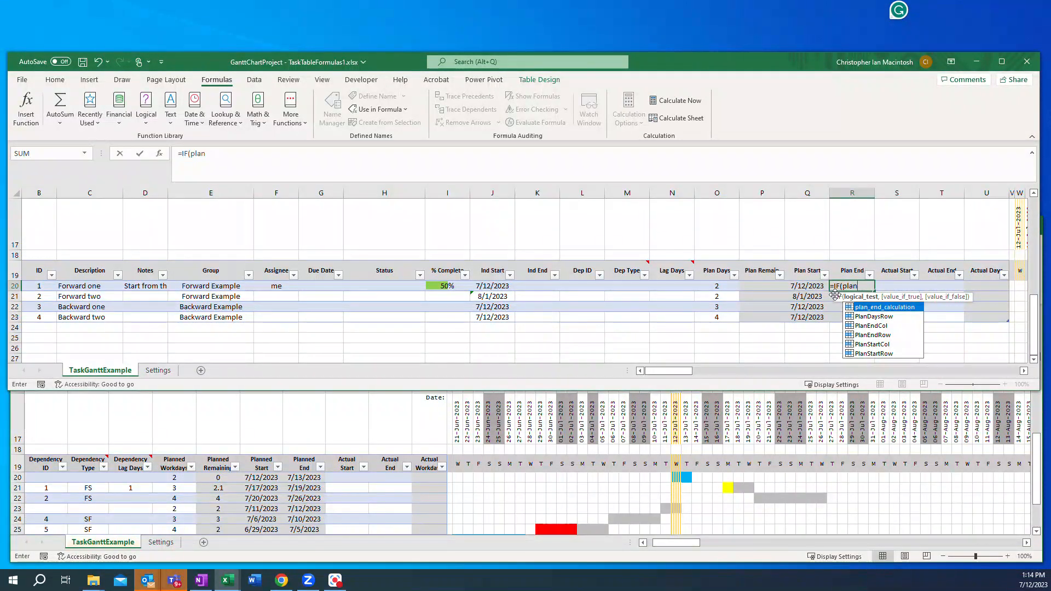
{"action": "type", "text": "Start"}
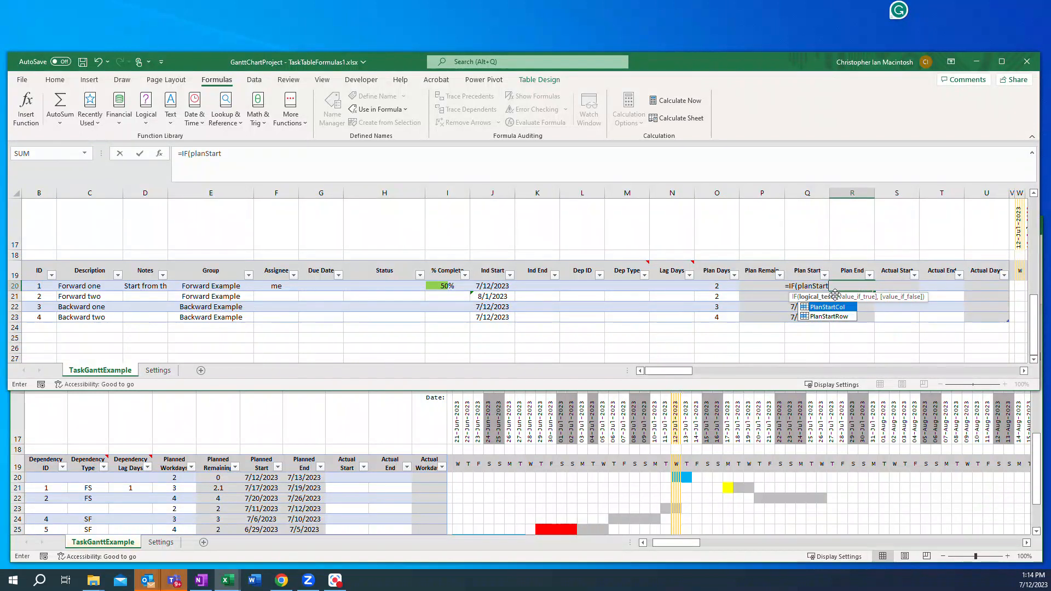
{"action": "type", "text": "Row"}
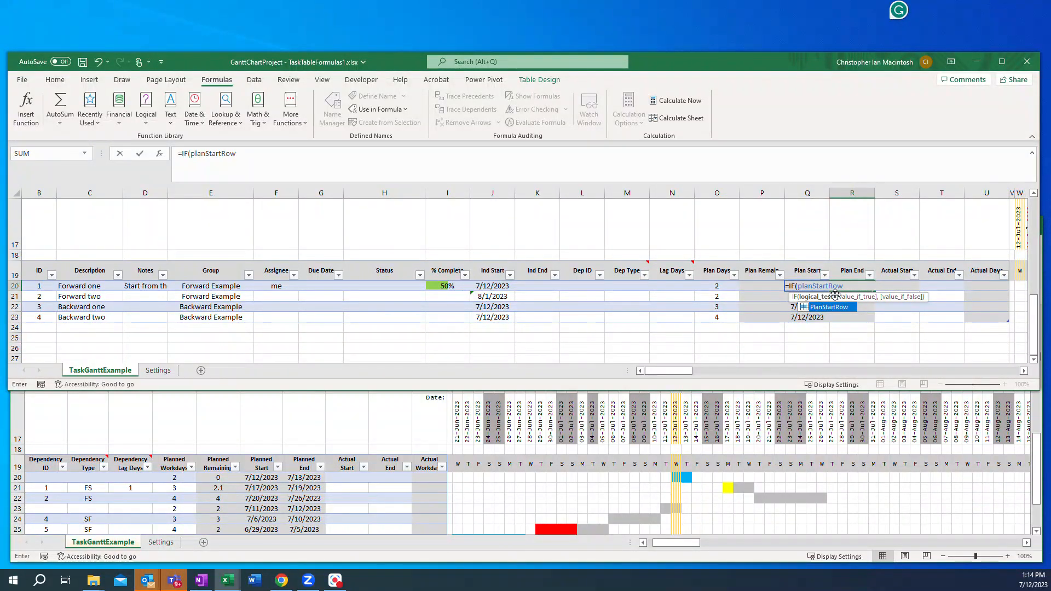
{"action": "type", "text": "<>"}
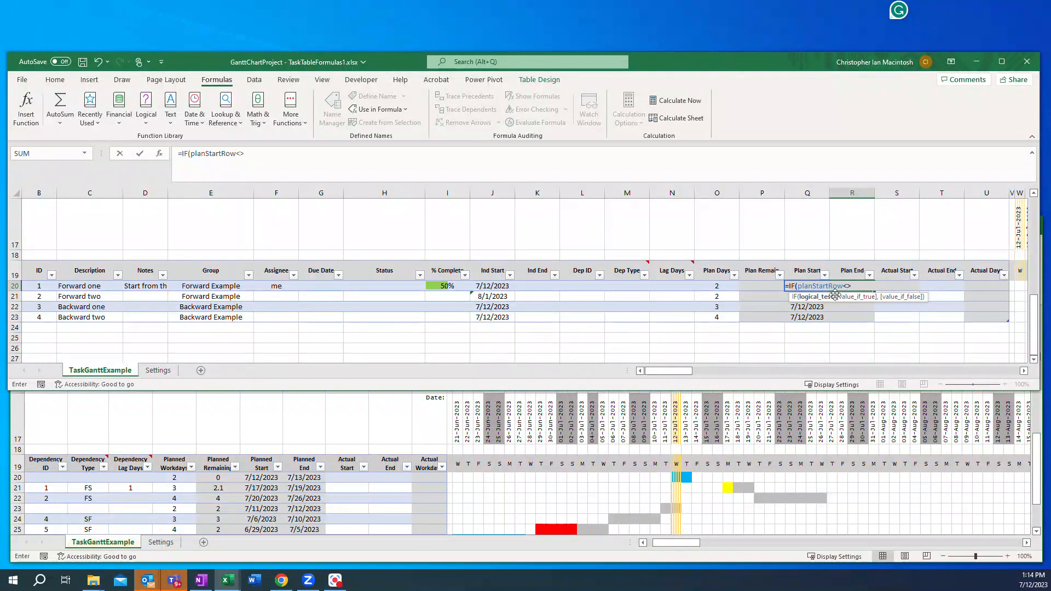
{"action": "type", "text": "\"\","}
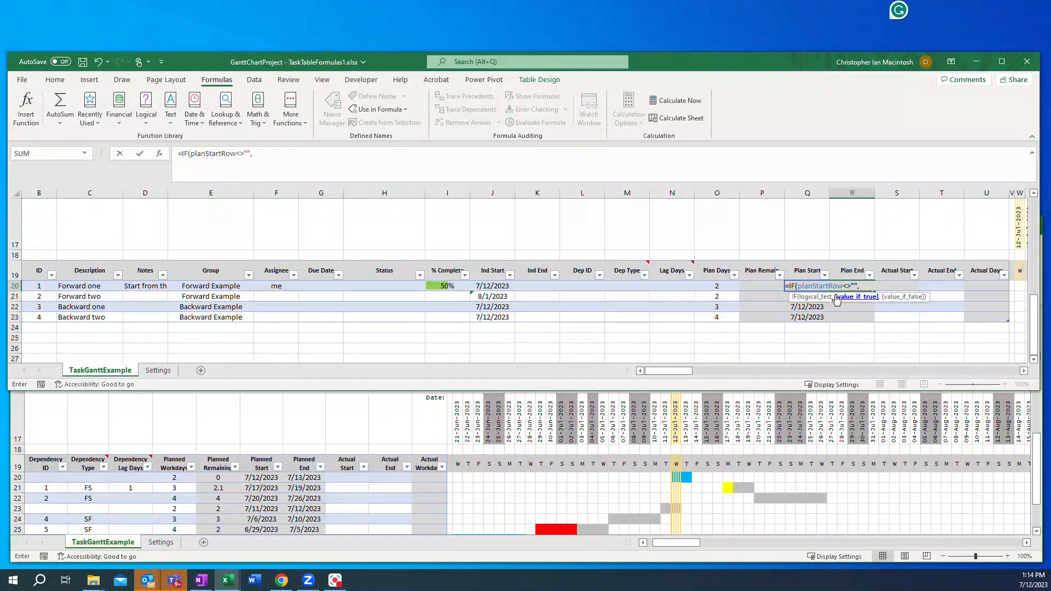
{"action": "type", "text": "plan_end_cal"}
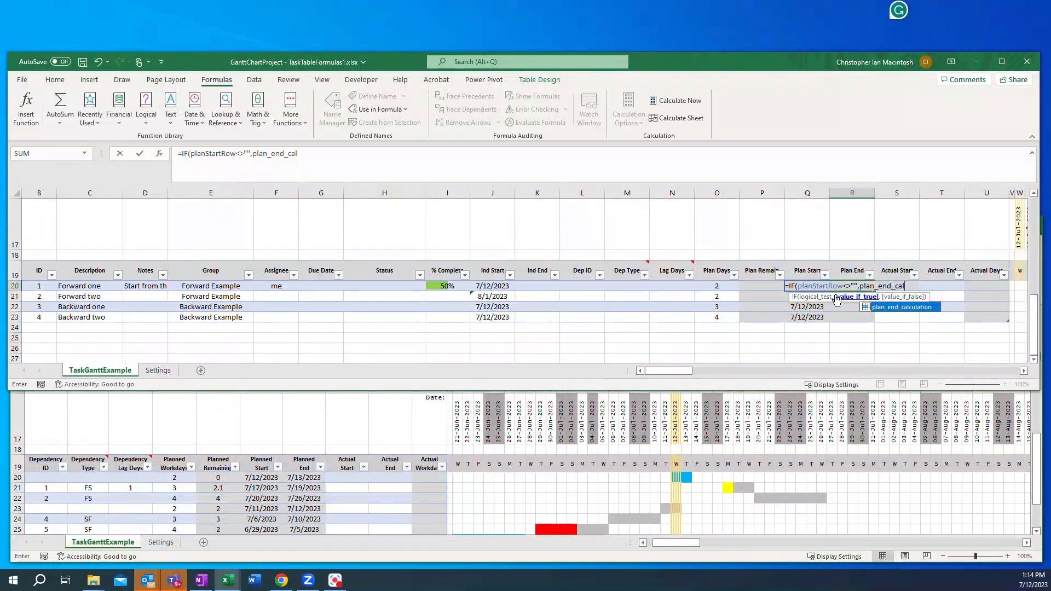
{"action": "type", "text": "culation"}
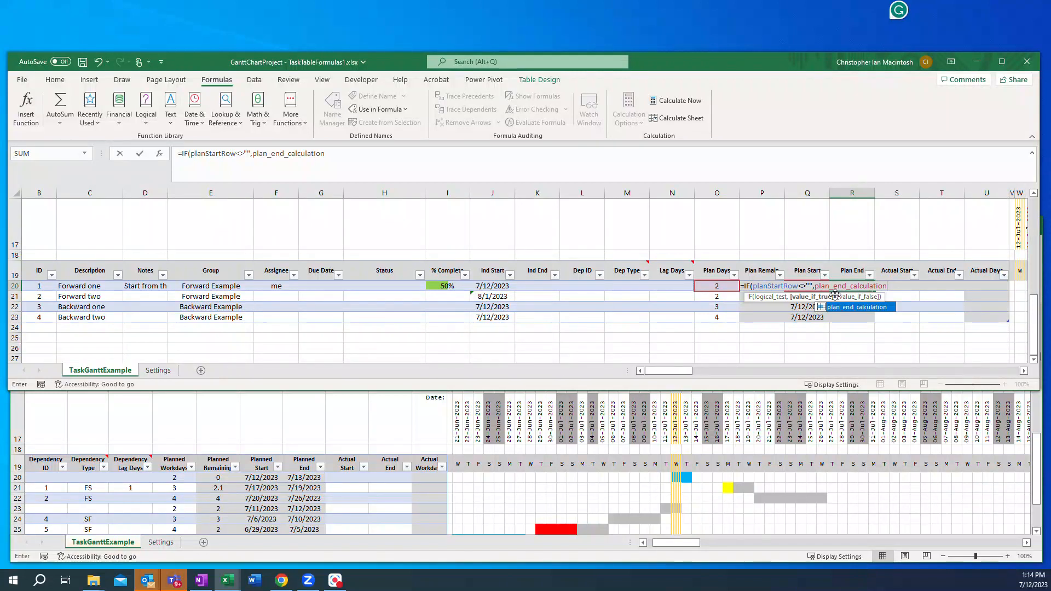
{"action": "type", "text": ","}
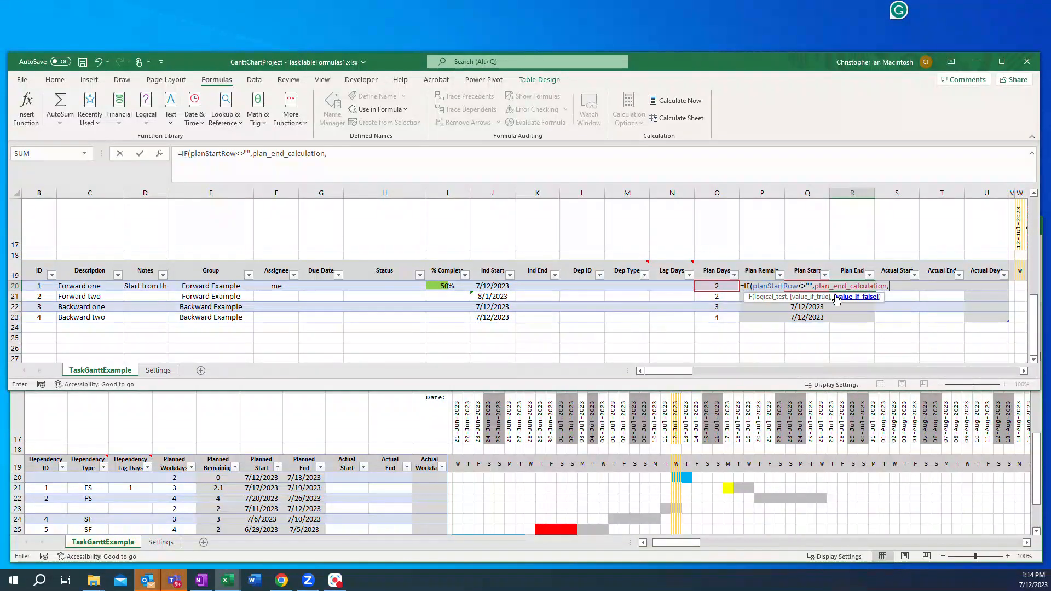
{"action": "type", "text": "\"need start\""}
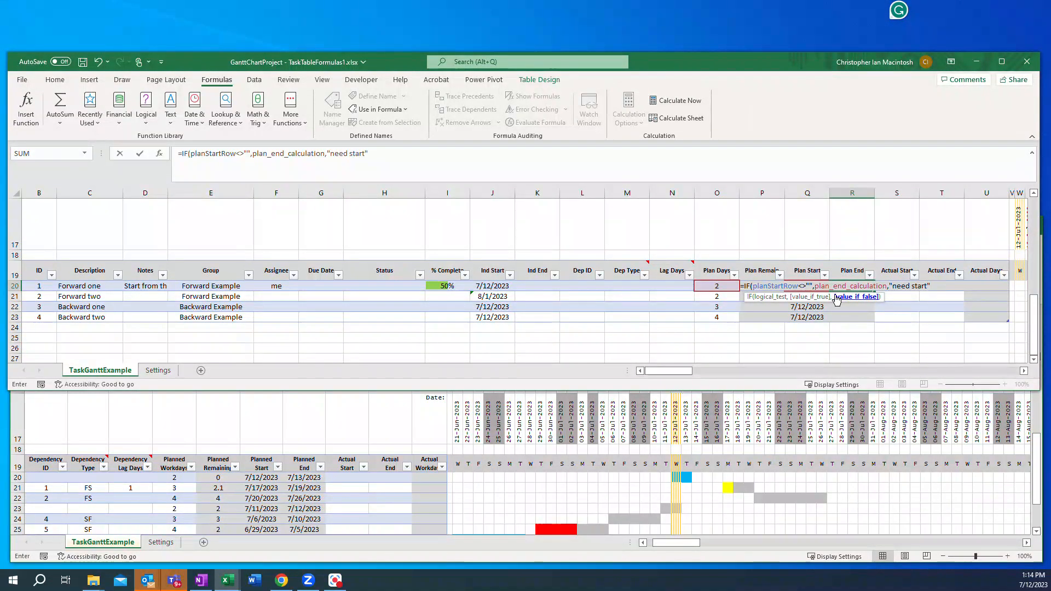
{"action": "type", "text": ")"}
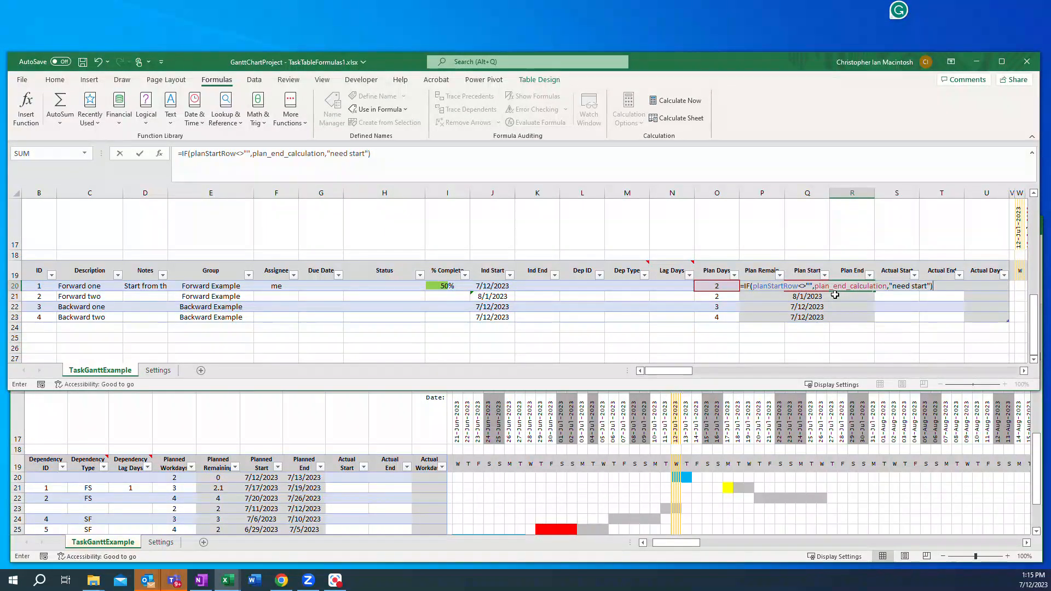
{"action": "key", "text": "Return"}
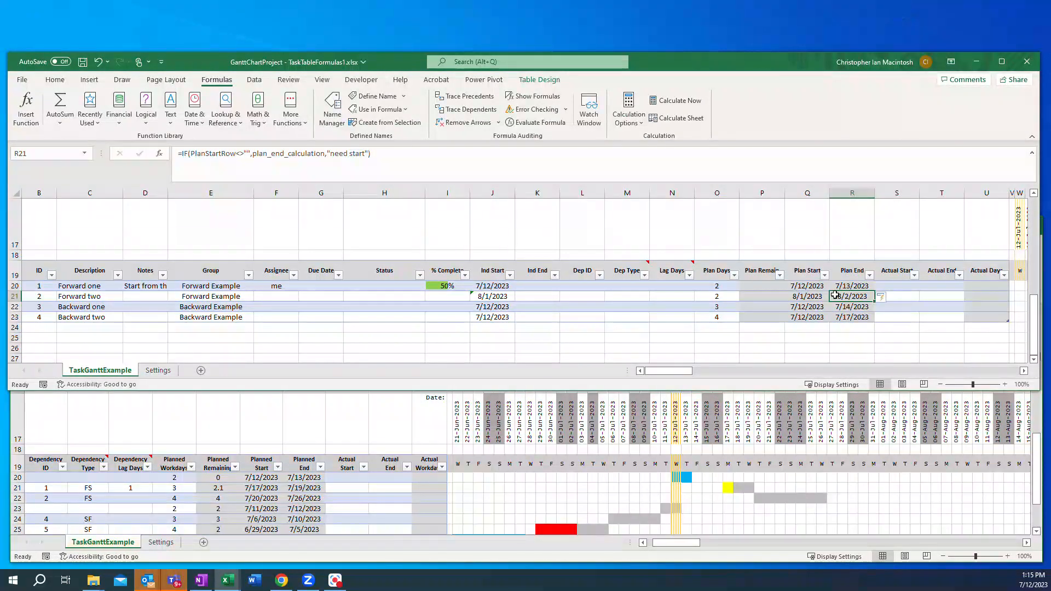
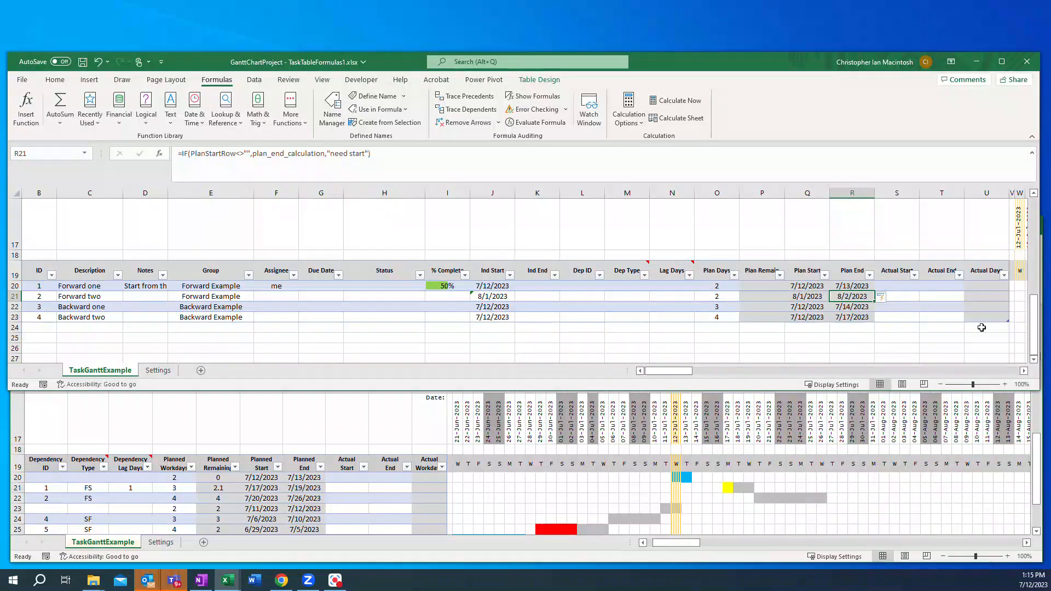
Step: Inspect the timeline's date header cell and scroll back to the left edge and top of the sheet
{"action": "scroll", "coordinate": [982, 328], "scroll_direction": "up", "scroll_amount": 1}
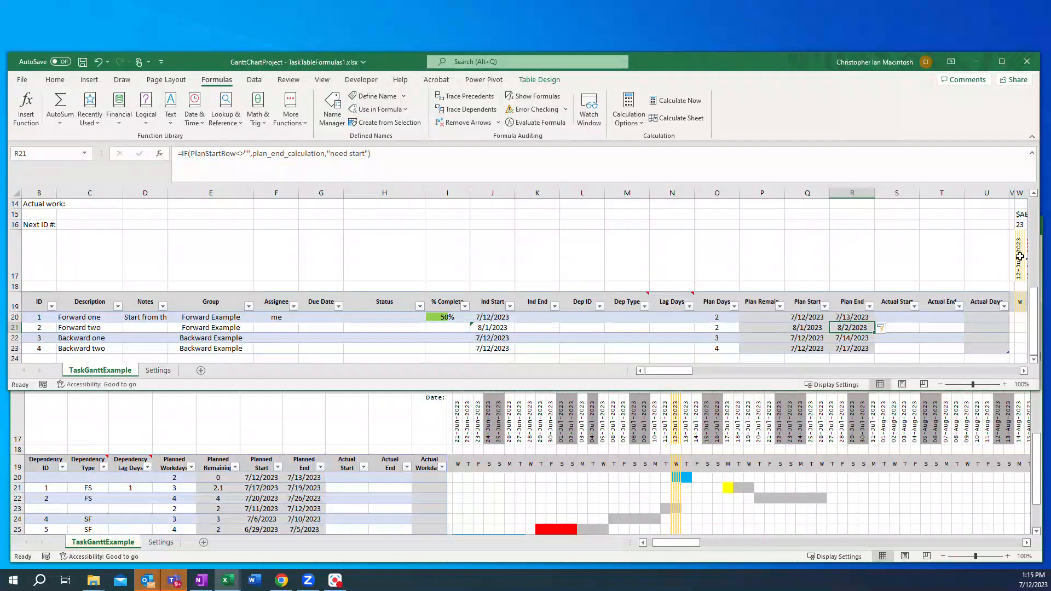
{"action": "left_click", "coordinate": [1020, 256]}
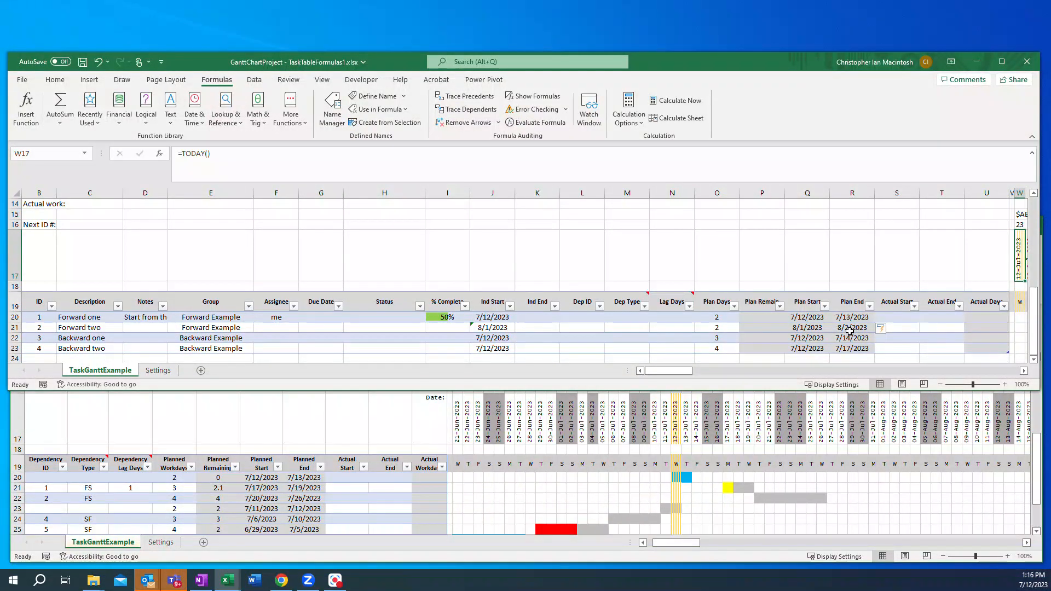
{"action": "left_click_drag", "start_coordinate": [681, 376], "coordinate": [671, 371]}
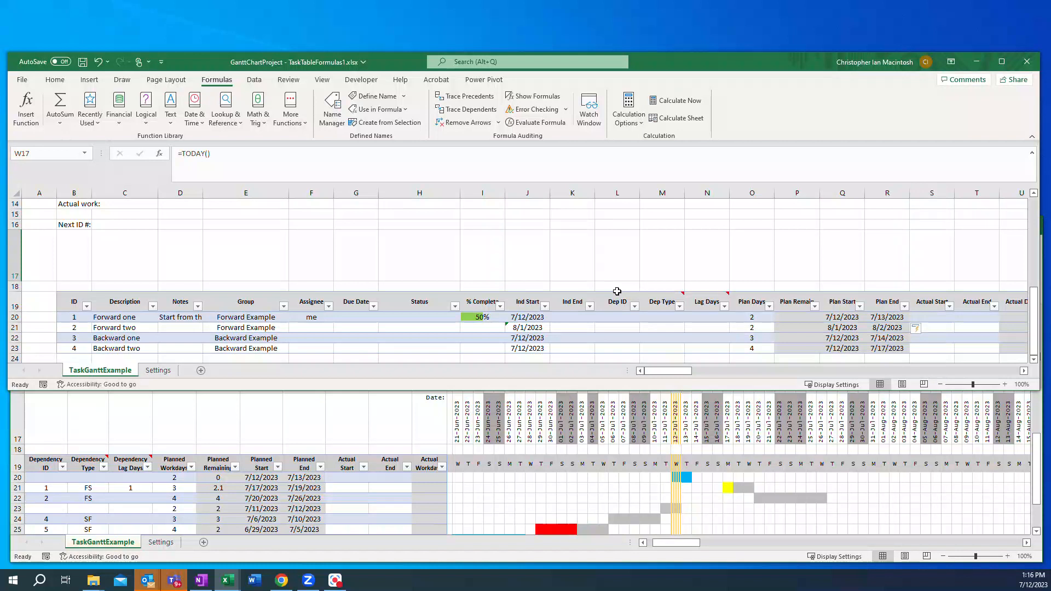
{"action": "scroll", "coordinate": [618, 291], "scroll_direction": "up", "scroll_amount": 3}
{"action": "scroll", "coordinate": [618, 291], "scroll_direction": "up", "scroll_amount": 1}
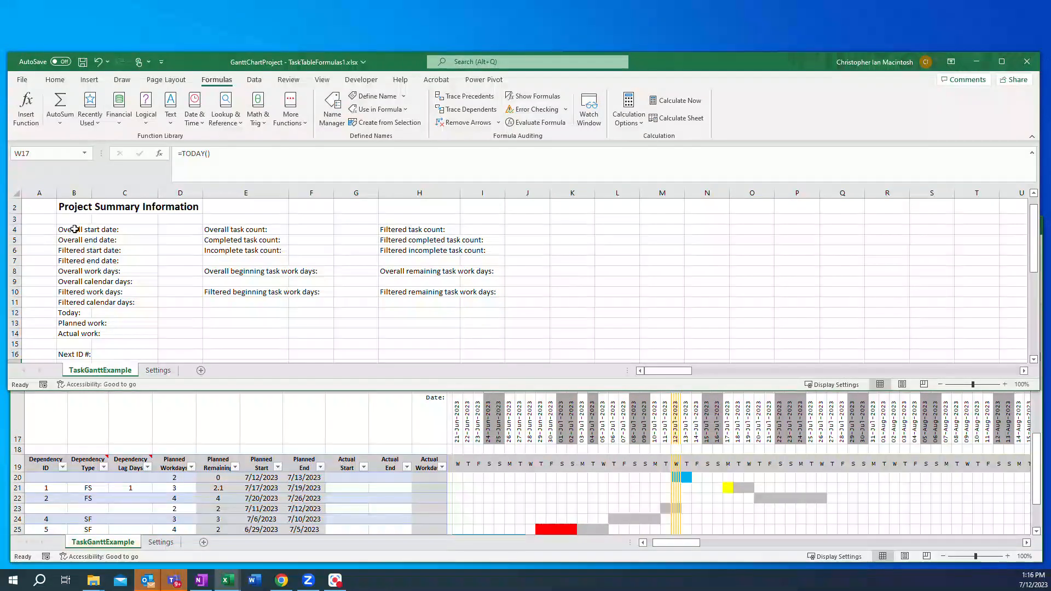
Step: Enter the Overall start date formula =IF(Q20<>"",MIN(PlanStartCol), TODAY()) in the project summary
{"action": "left_click", "coordinate": [176, 232]}
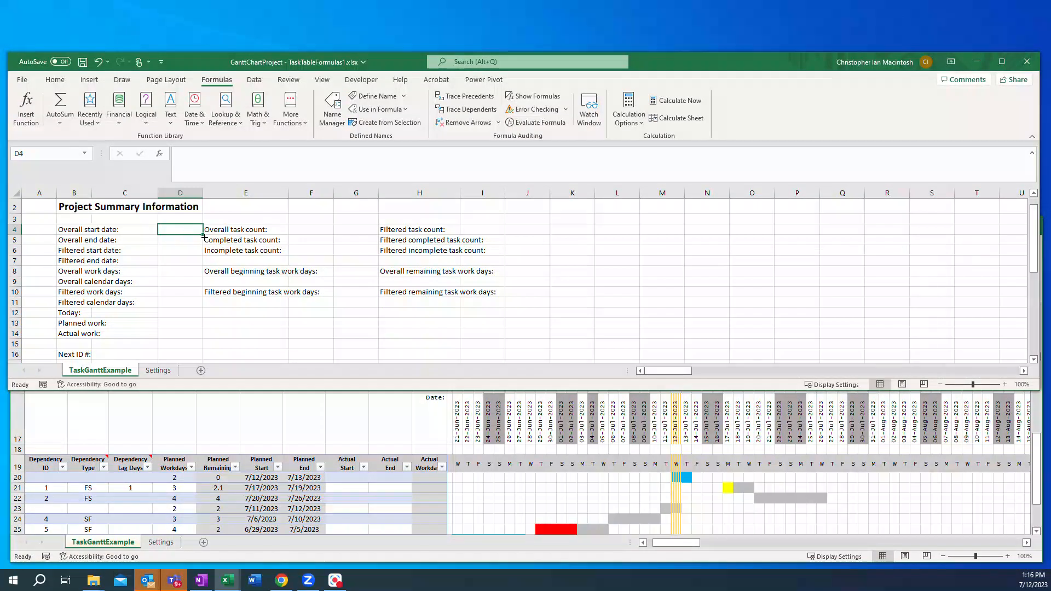
{"action": "scroll", "coordinate": [751, 296], "scroll_direction": "down", "scroll_amount": 4}
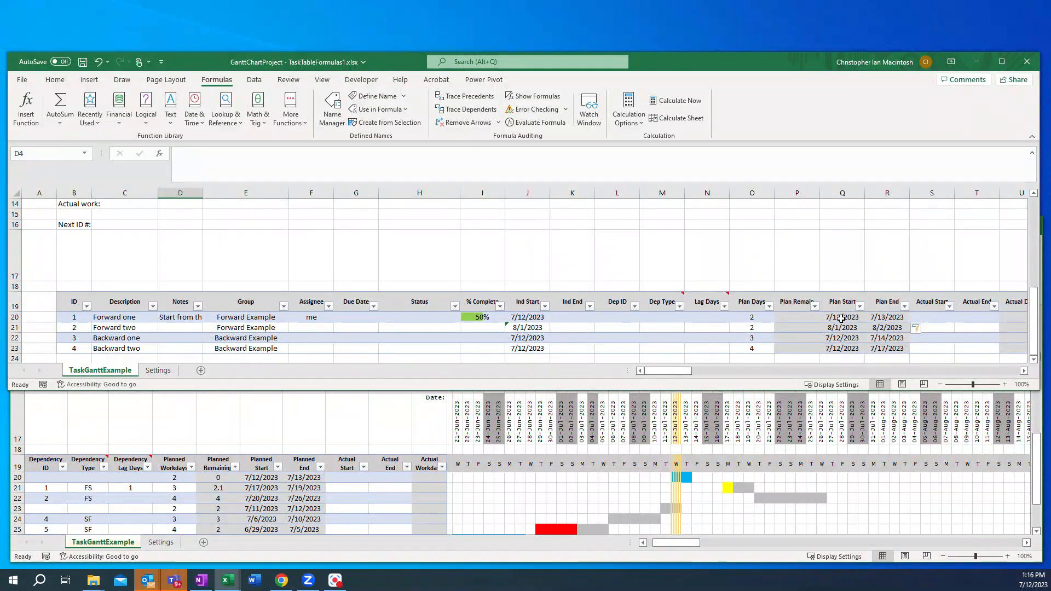
{"action": "left_click", "coordinate": [842, 318]}
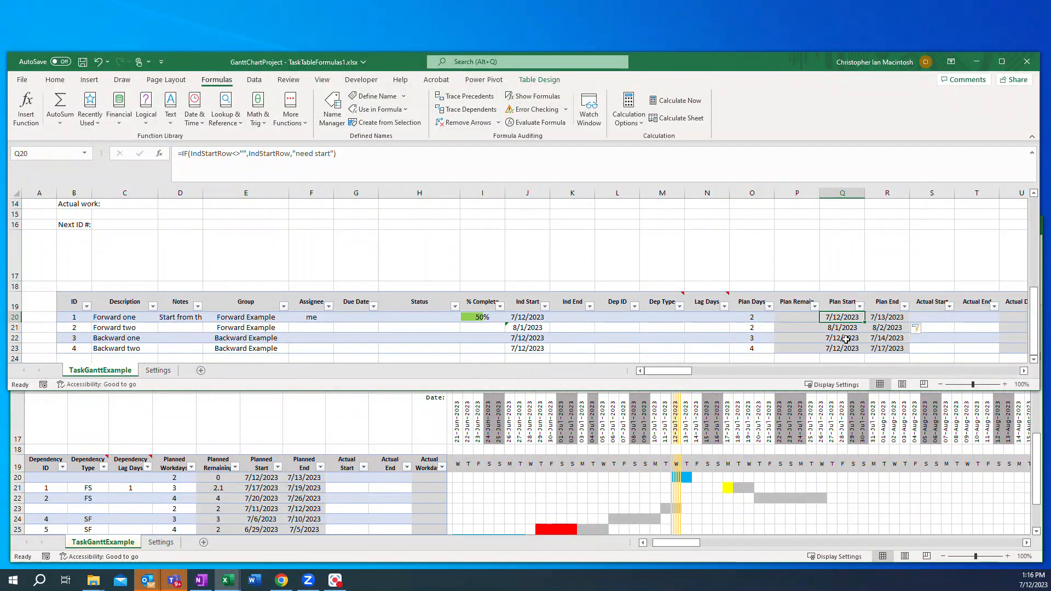
{"action": "scroll", "coordinate": [845, 339], "scroll_direction": "up", "scroll_amount": 4}
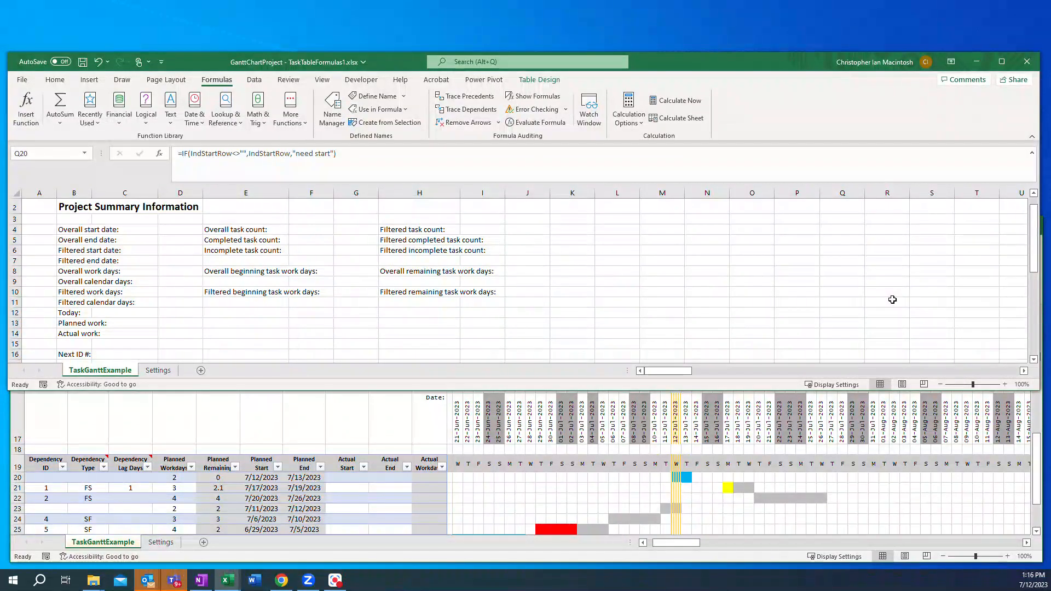
{"action": "key", "text": "F2"}
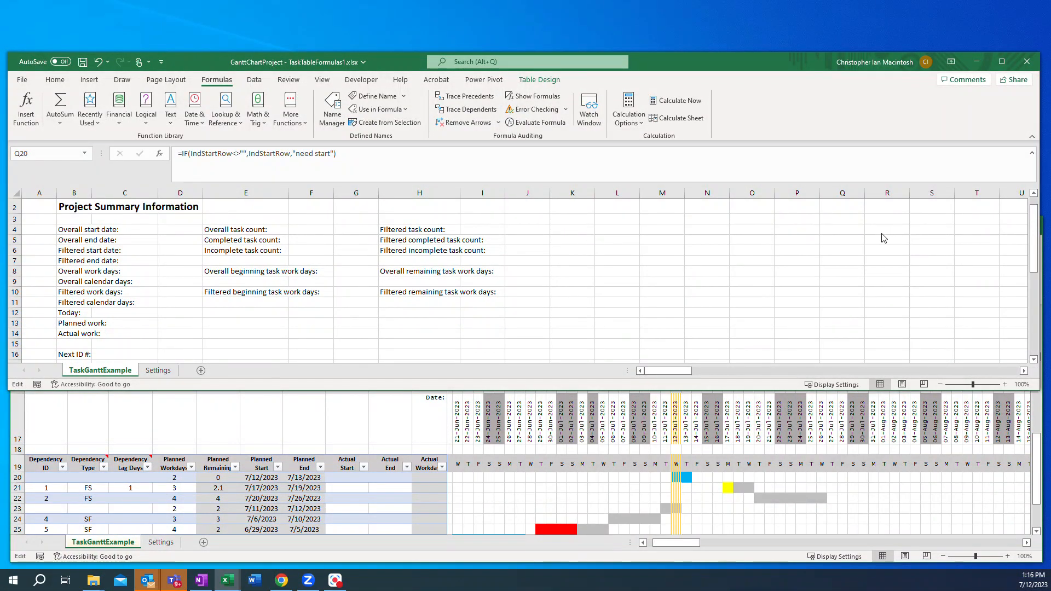
{"action": "key", "text": "Escape"}
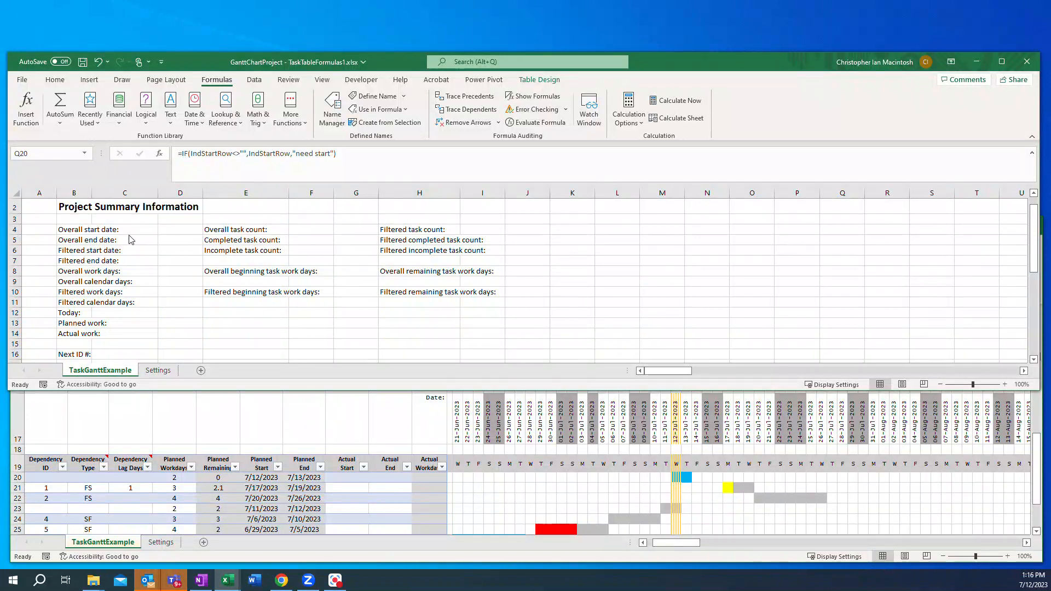
{"action": "left_click", "coordinate": [170, 230]}
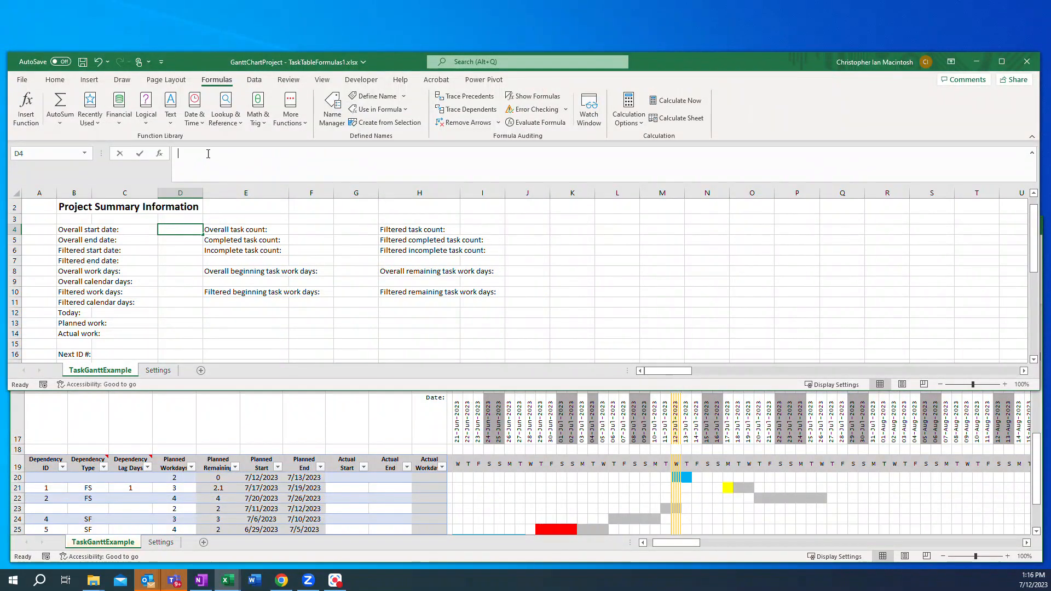
{"action": "left_click", "coordinate": [208, 153]}
{"action": "type", "text": "=IF(Q20<>\"\",MIN(PlanStartCol), TODAY())"}
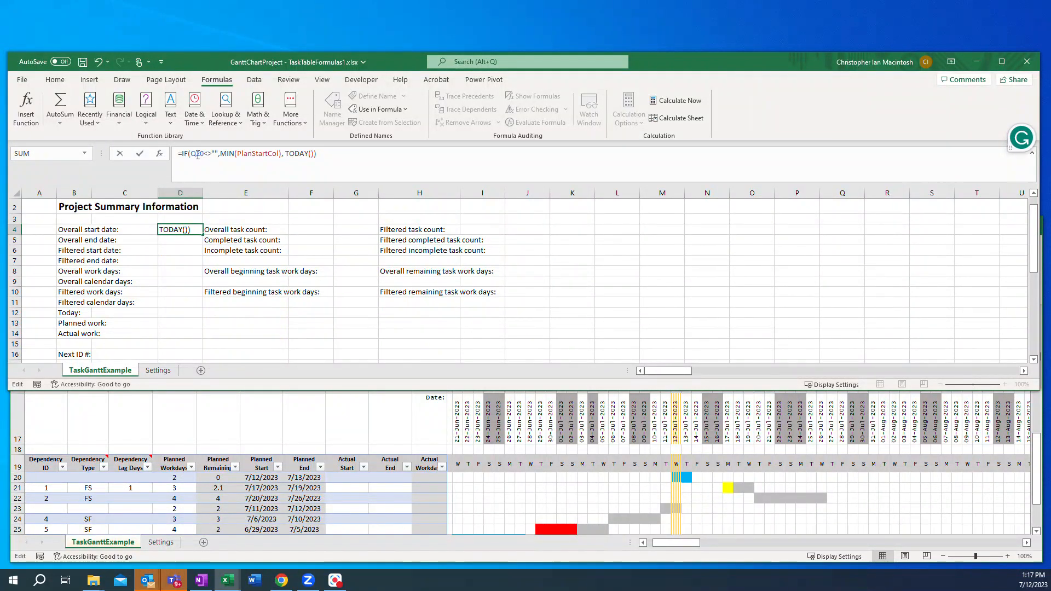
{"action": "scroll", "coordinate": [838, 278], "scroll_direction": "down", "scroll_amount": 3}
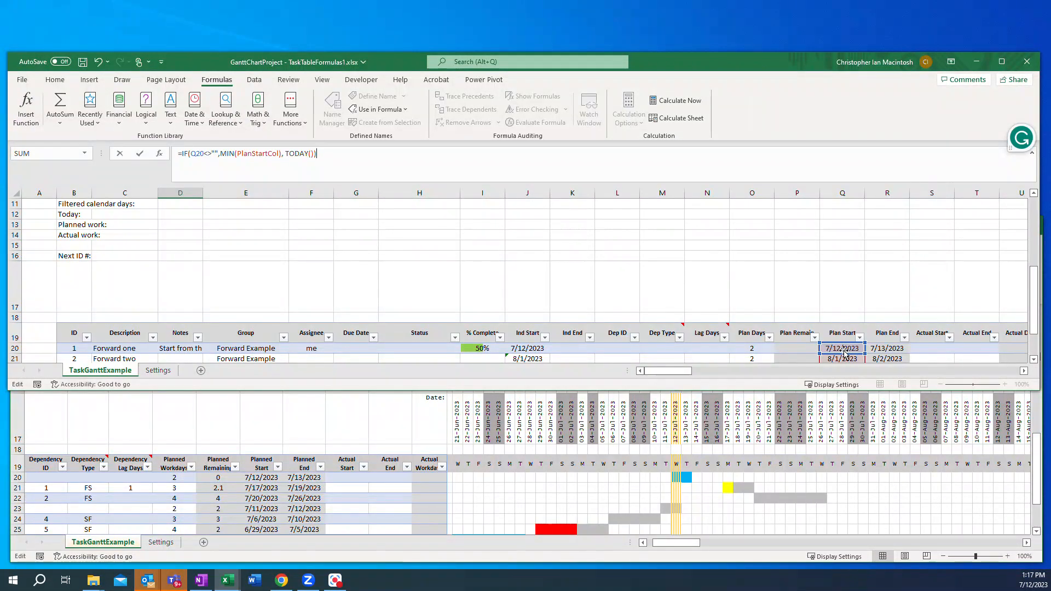
{"action": "scroll", "coordinate": [839, 291], "scroll_direction": "up", "scroll_amount": 3}
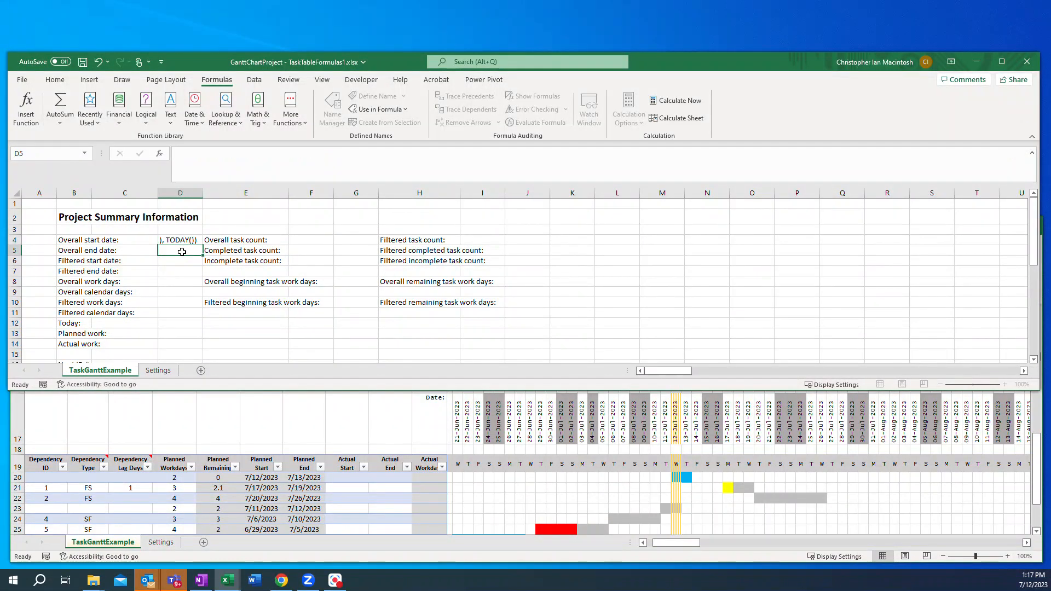
{"action": "left_click", "coordinate": [182, 251]}
Step: Format the Overall start, Overall end and Filtered start date cells as dates
{"action": "left_click_drag", "start_coordinate": [177, 241], "coordinate": [173, 272]}
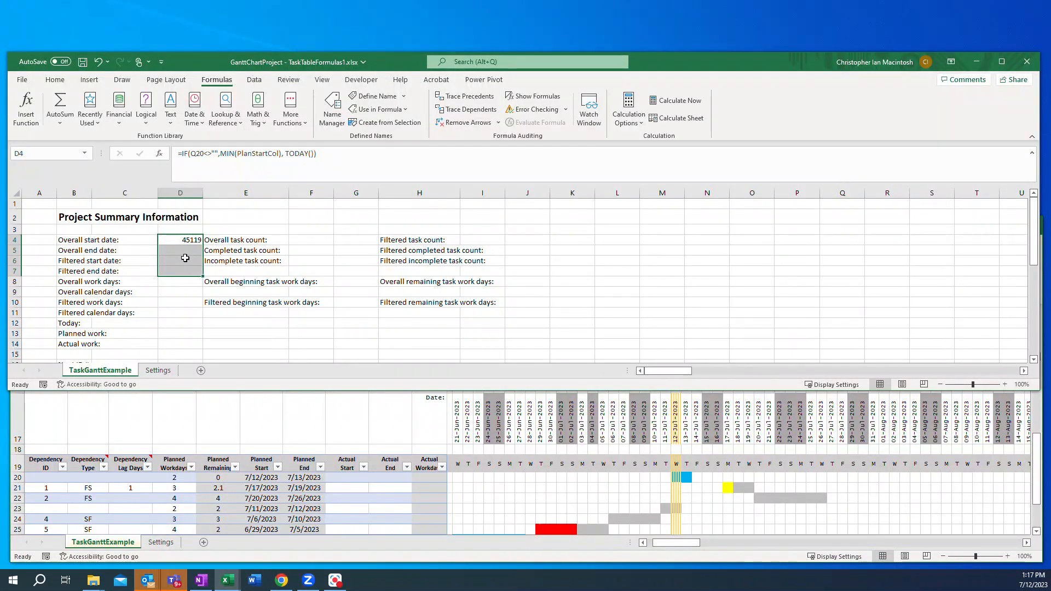
{"action": "right_click", "coordinate": [186, 253]}
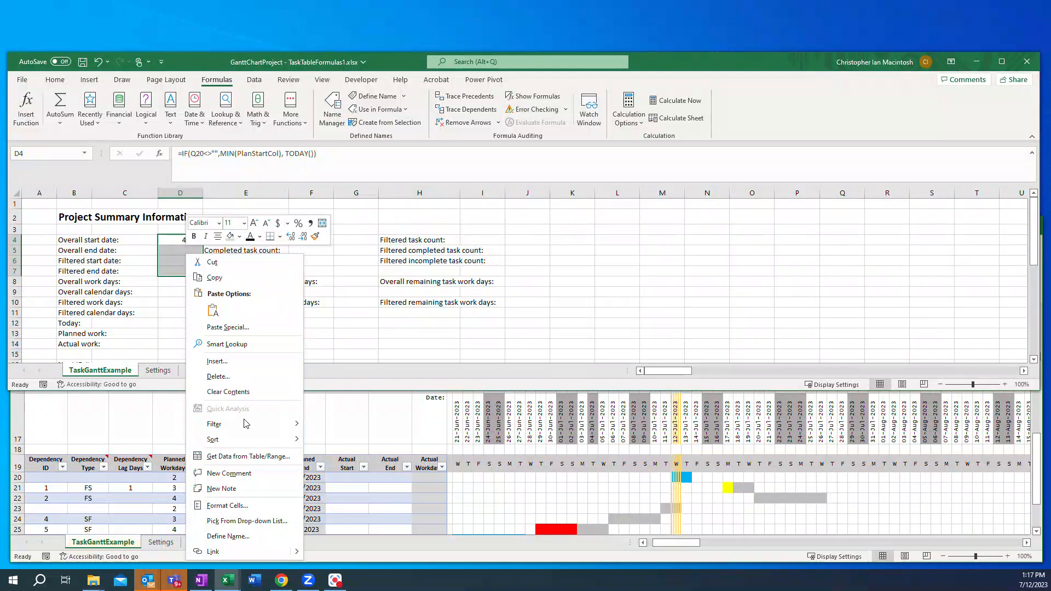
{"action": "left_click", "coordinate": [245, 508]}
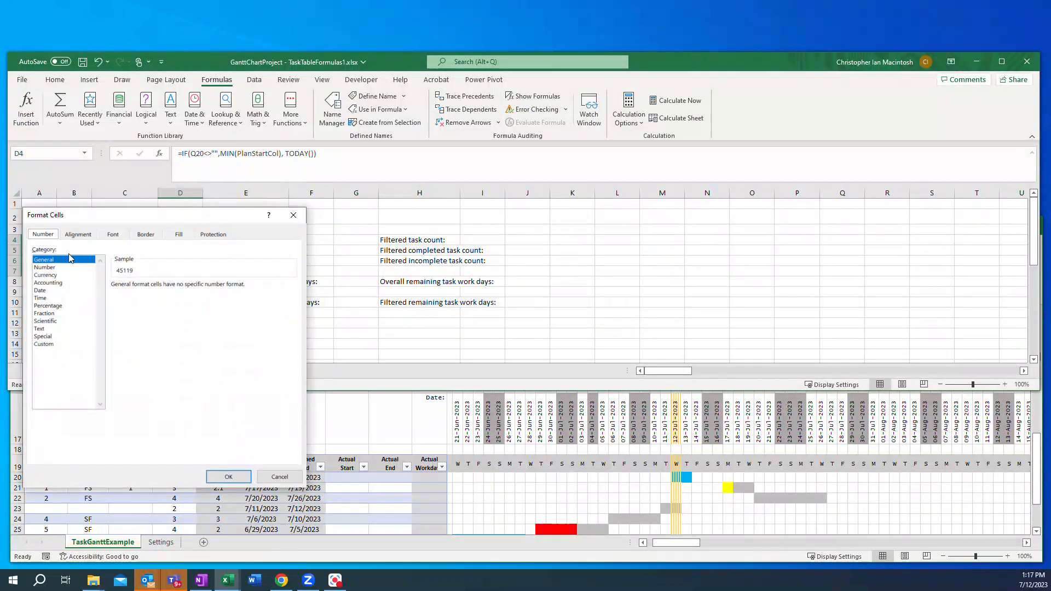
{"action": "left_click", "coordinate": [49, 291]}
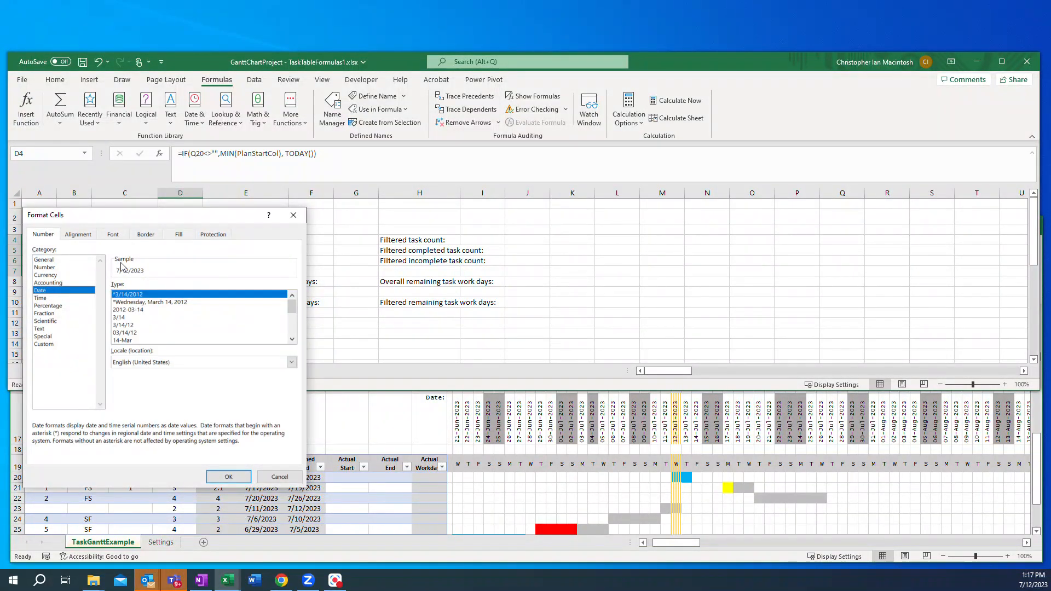
{"action": "left_click", "coordinate": [228, 477]}
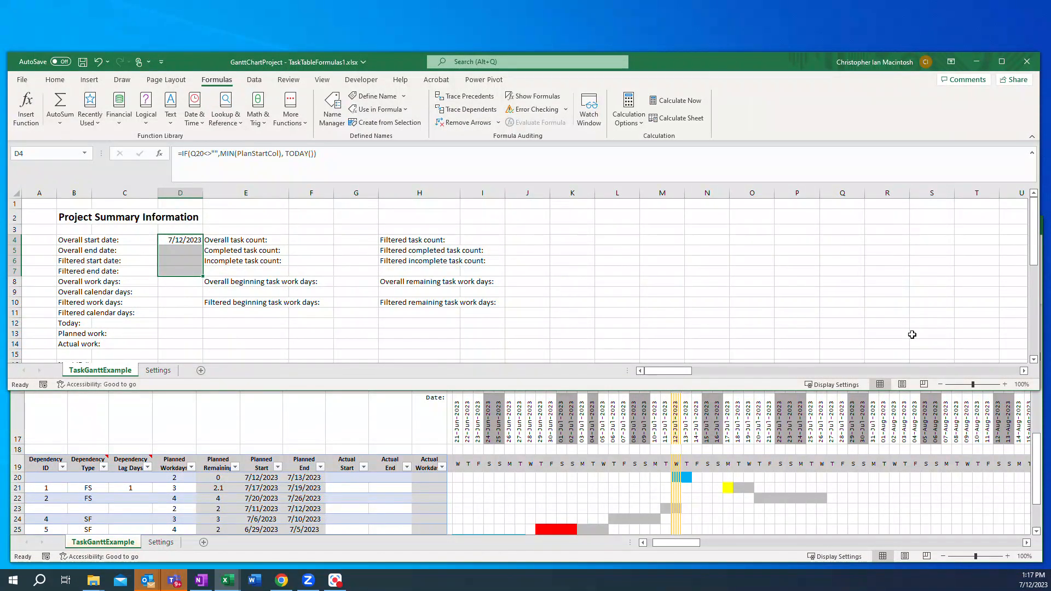
Step: Enter the Overall end date formula =IF(AND(Q20<>"",R20<>""),MAX(PlanEndCol),D4+1) in the project summary
{"action": "scroll", "coordinate": [912, 335], "scroll_direction": "down", "scroll_amount": 5}
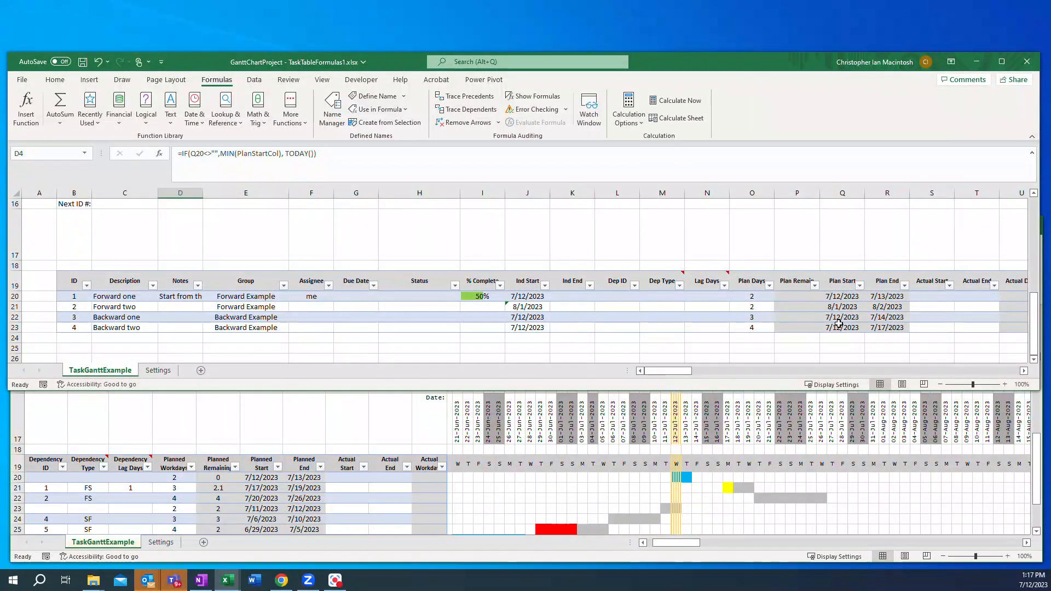
{"action": "scroll", "coordinate": [839, 323], "scroll_direction": "up", "scroll_amount": 5}
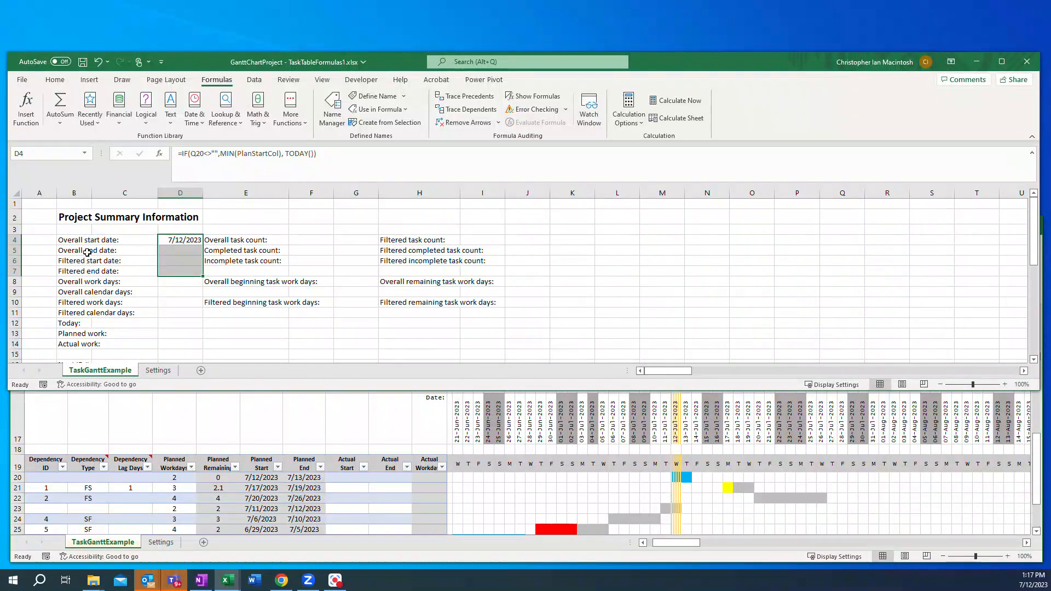
{"action": "scroll", "coordinate": [822, 291], "scroll_direction": "down", "scroll_amount": 5}
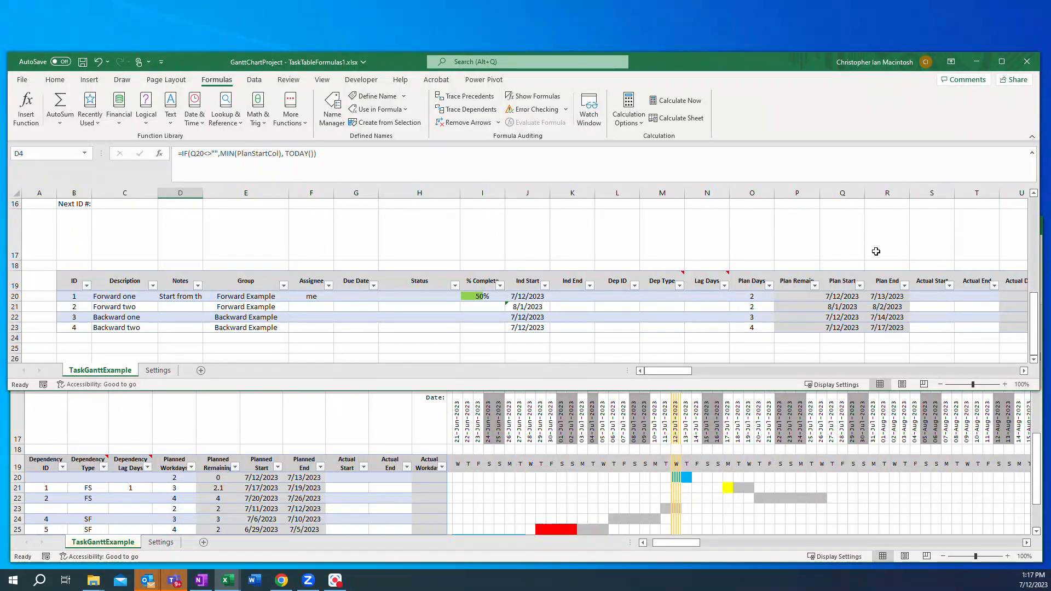
{"action": "scroll", "coordinate": [875, 253], "scroll_direction": "up", "scroll_amount": 3}
{"action": "scroll", "coordinate": [873, 258], "scroll_direction": "up", "scroll_amount": 1}
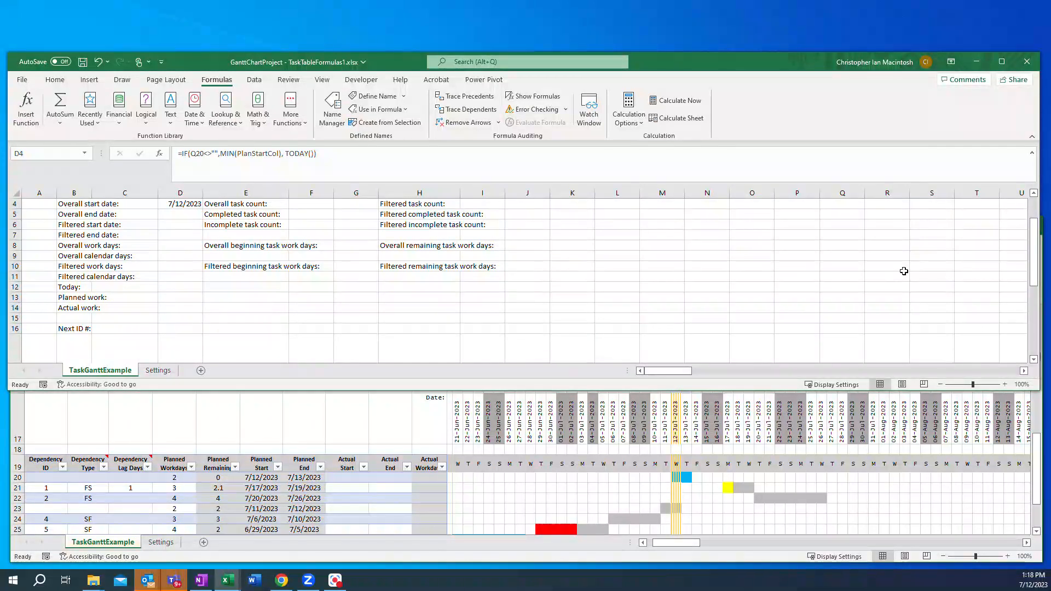
{"action": "key", "text": "F2"}
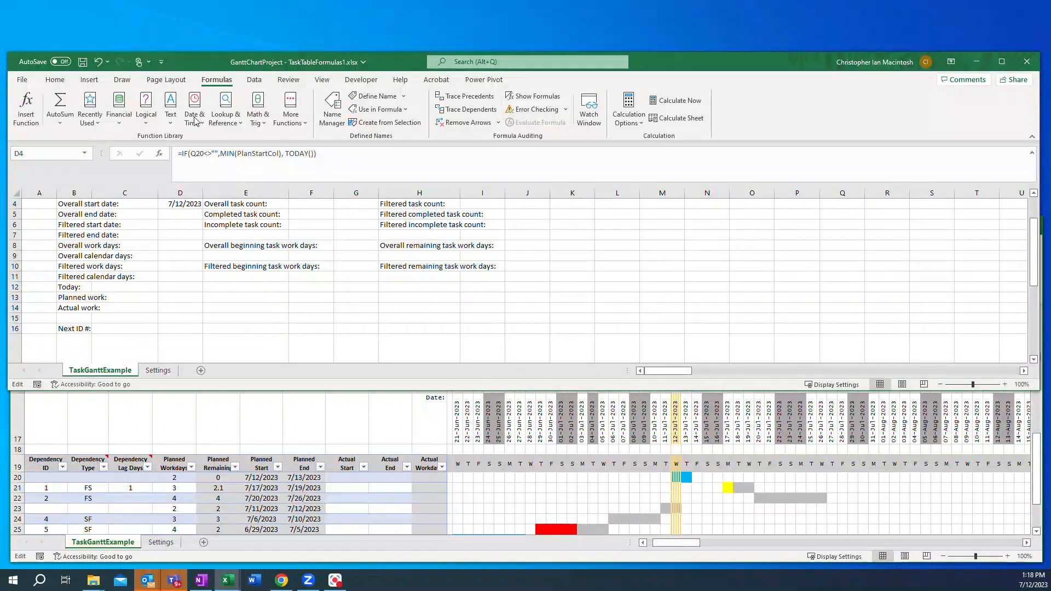
{"action": "left_click", "coordinate": [170, 215]}
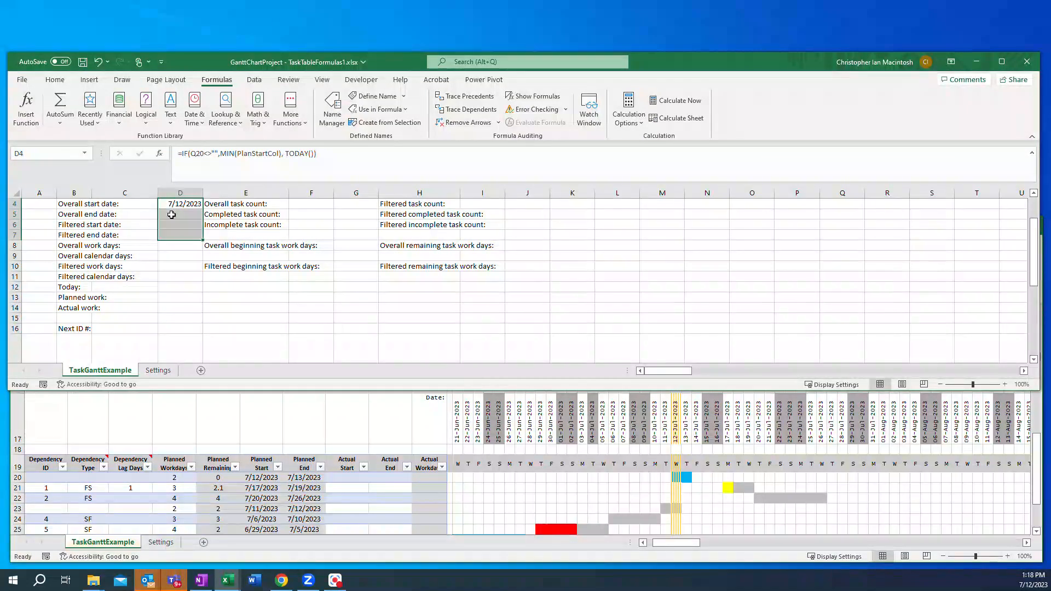
{"action": "left_click", "coordinate": [194, 153]}
{"action": "type", "text": "=IF(AND(Q20<>\"\",R20<>\"\"),MAX(PlanEndCol),D4+1)"}
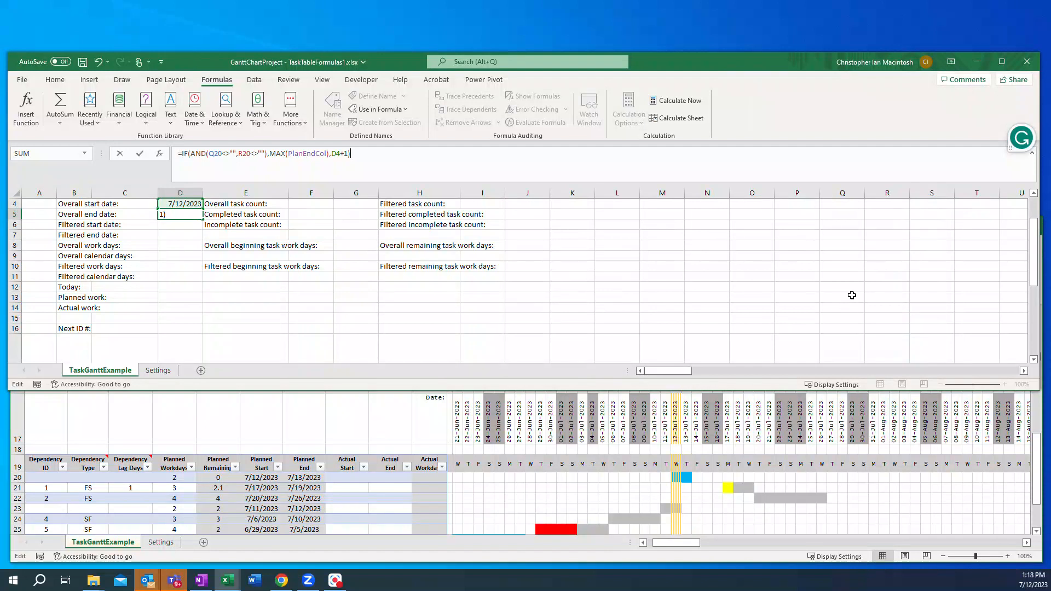
{"action": "scroll", "coordinate": [852, 295], "scroll_direction": "down", "scroll_amount": 3}
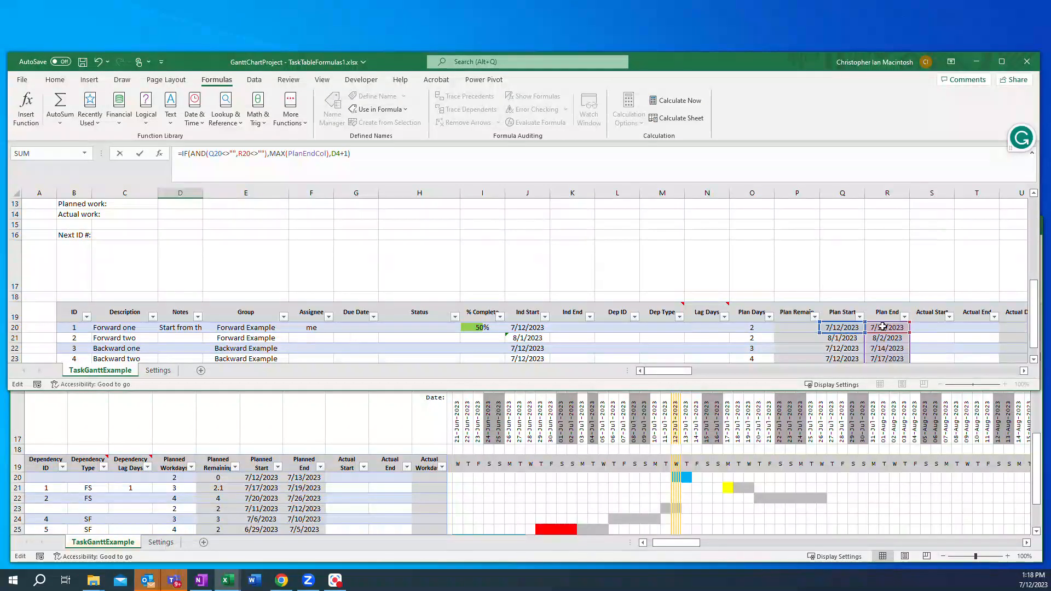
{"action": "scroll", "coordinate": [324, 226], "scroll_direction": "up", "scroll_amount": 4}
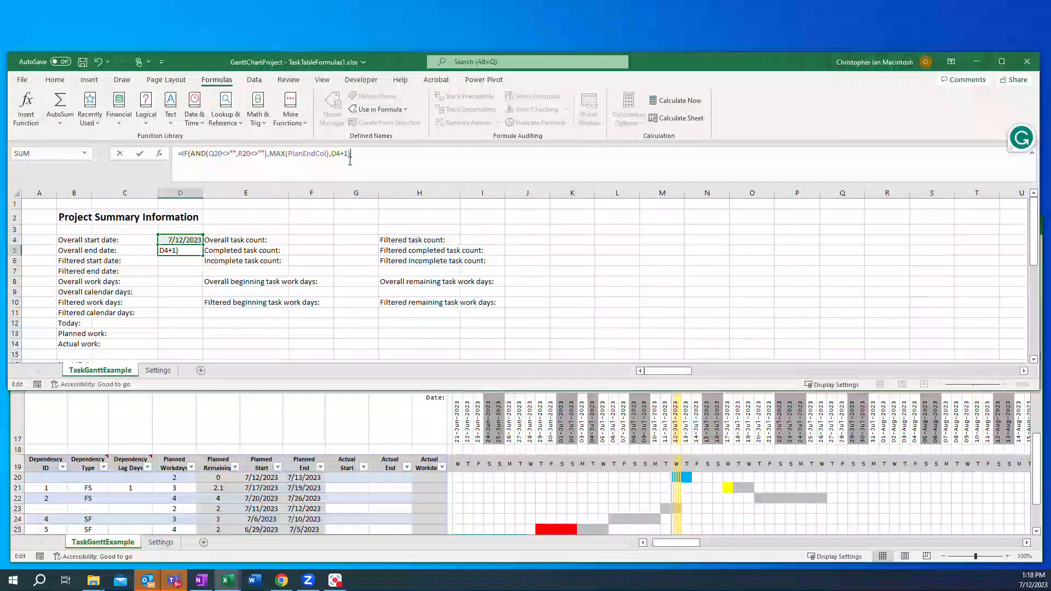
{"action": "key", "text": "Return"}
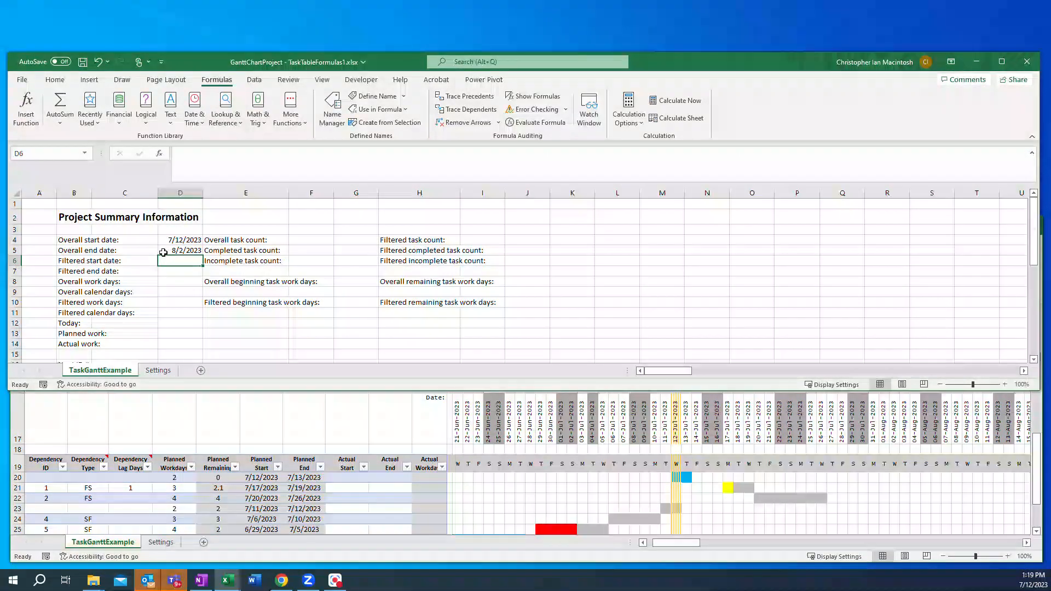
Step: Compare the summary's overall start and end dates with the task table's Plan Start and Plan End columns
{"action": "scroll", "coordinate": [864, 300], "scroll_direction": "down", "scroll_amount": 3}
{"action": "scroll", "coordinate": [864, 300], "scroll_direction": "down", "scroll_amount": 2}
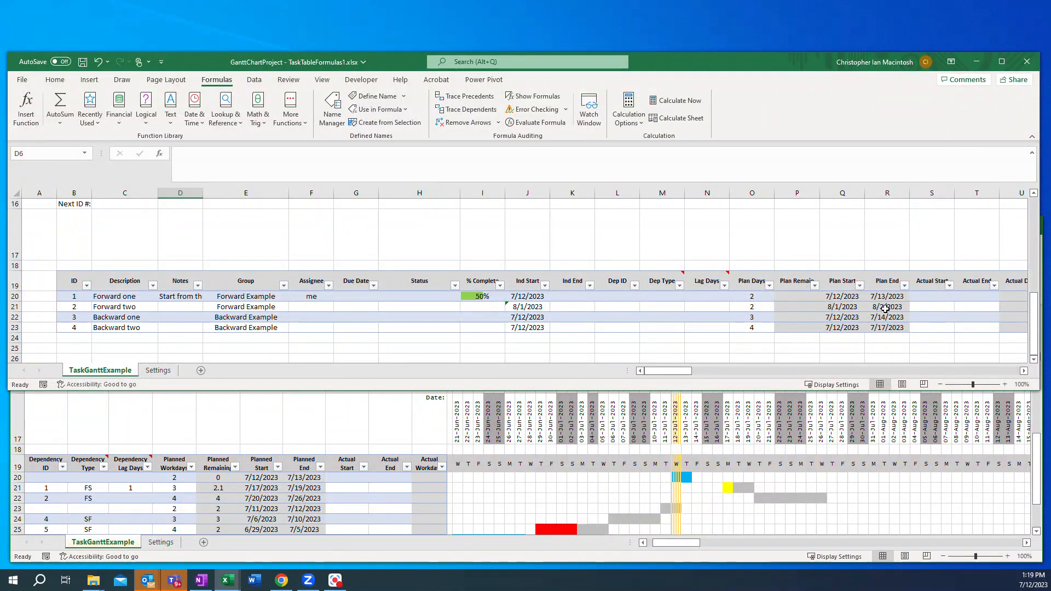
{"action": "scroll", "coordinate": [746, 253], "scroll_direction": "up", "scroll_amount": 5}
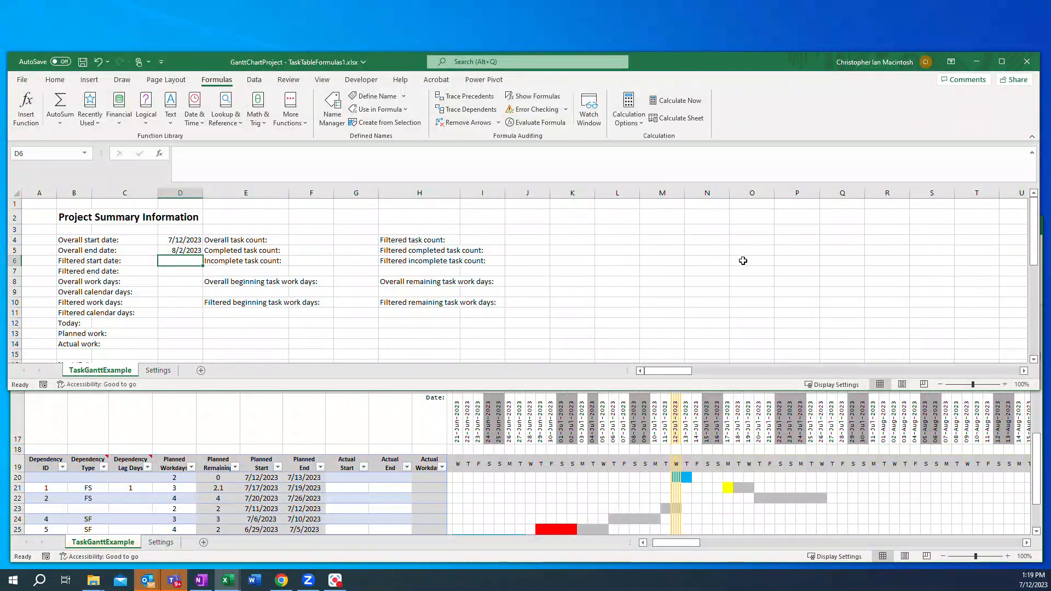
{"action": "scroll", "coordinate": [743, 261], "scroll_direction": "down", "scroll_amount": 4}
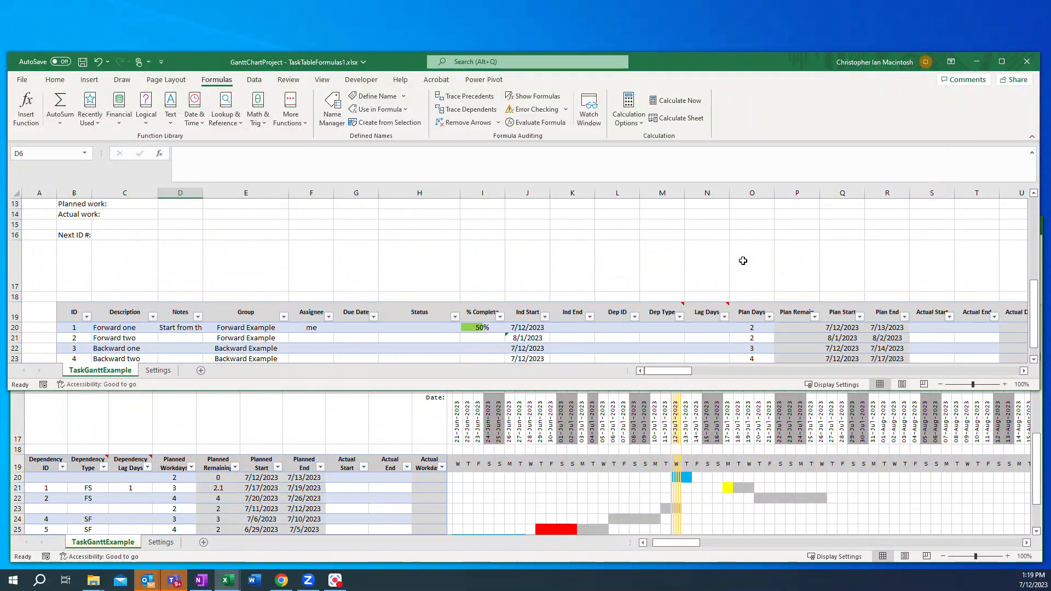
{"action": "scroll", "coordinate": [744, 261], "scroll_direction": "down", "scroll_amount": 1}
{"action": "scroll", "coordinate": [265, 234], "scroll_direction": "up", "scroll_amount": 4}
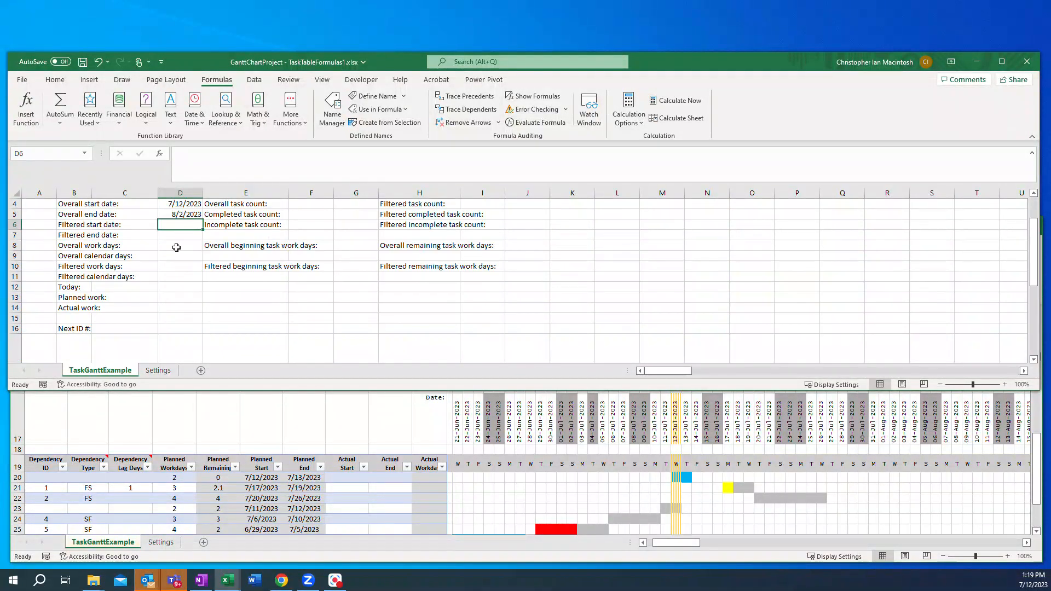
{"action": "scroll", "coordinate": [176, 243], "scroll_direction": "up", "scroll_amount": 1}
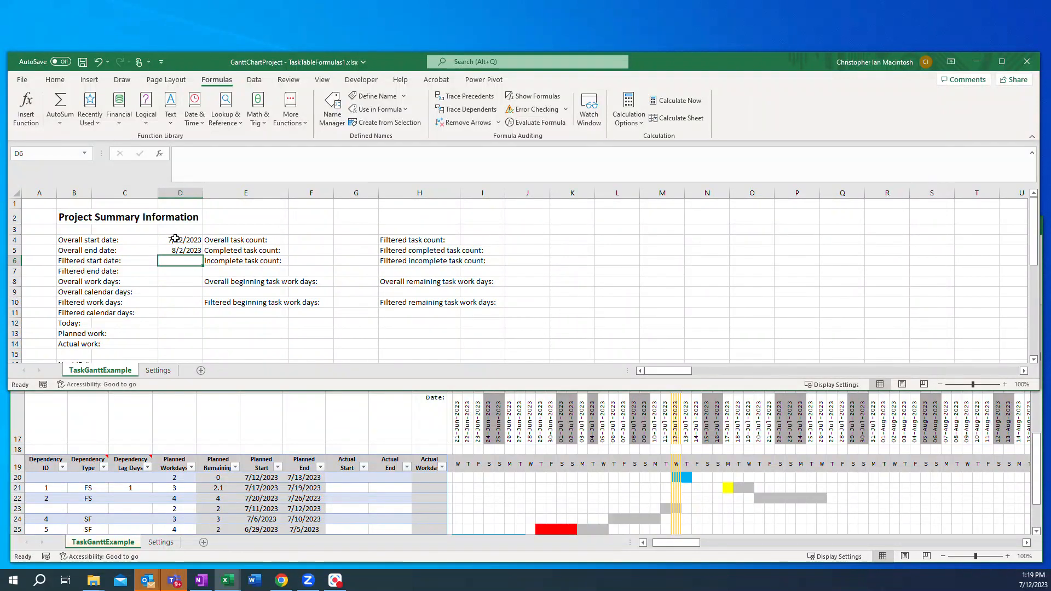
{"action": "scroll", "coordinate": [619, 267], "scroll_direction": "down", "scroll_amount": 4}
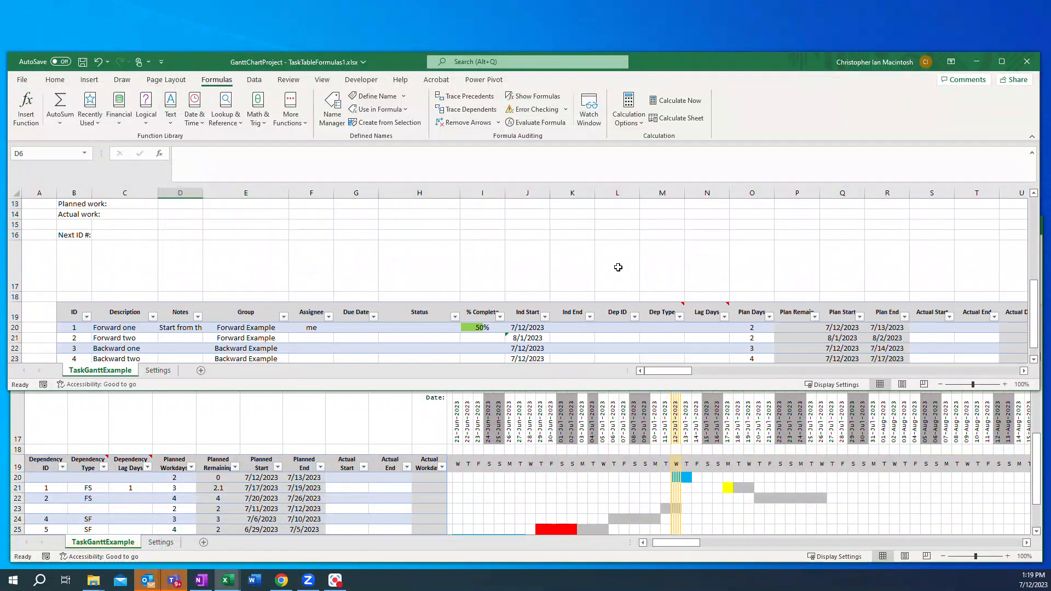
Step: Filter the task table's Group column to show only Forward Example tasks
{"action": "left_click_drag", "start_coordinate": [548, 390], "coordinate": [542, 520]}
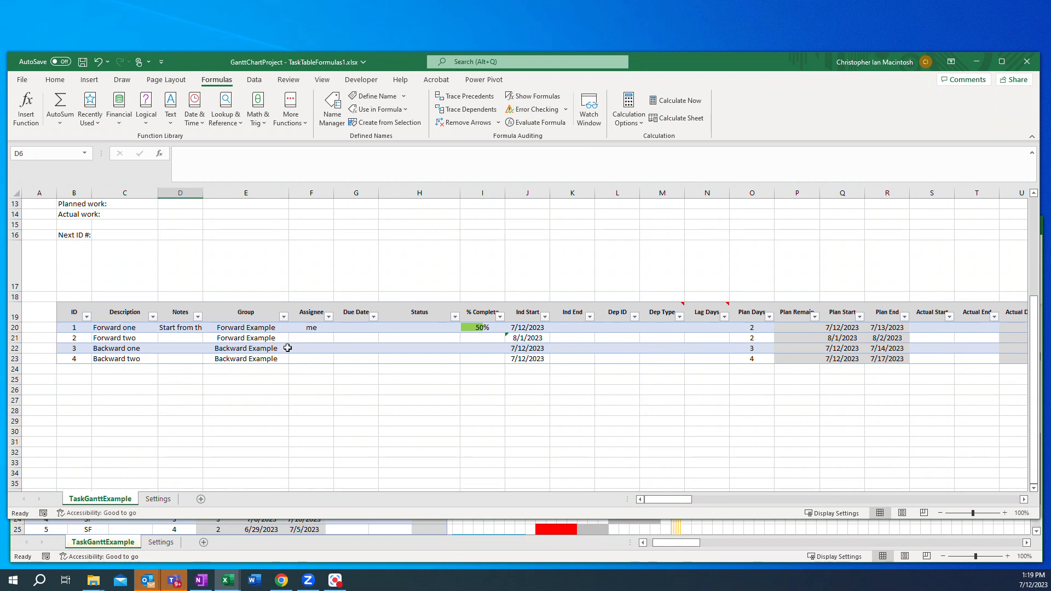
{"action": "left_click", "coordinate": [284, 317]}
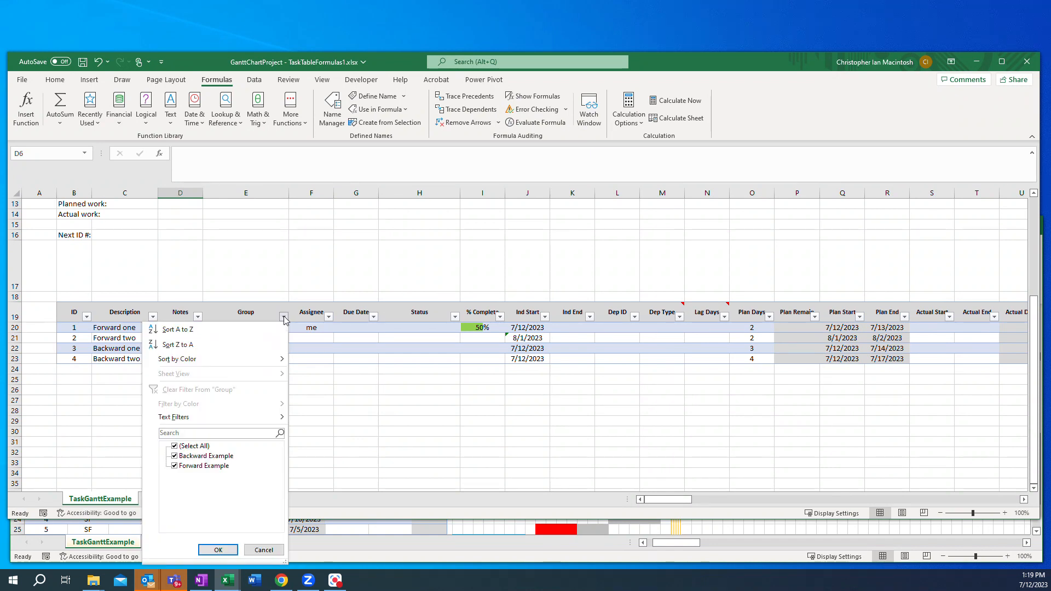
{"action": "left_click", "coordinate": [174, 446]}
{"action": "left_click", "coordinate": [176, 466]}
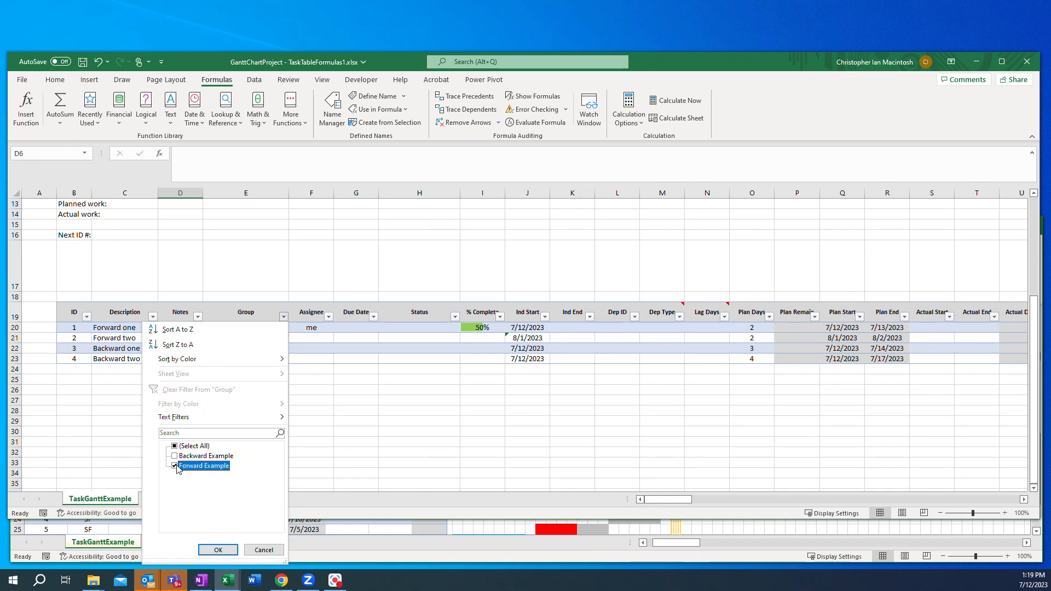
{"action": "left_click", "coordinate": [211, 551]}
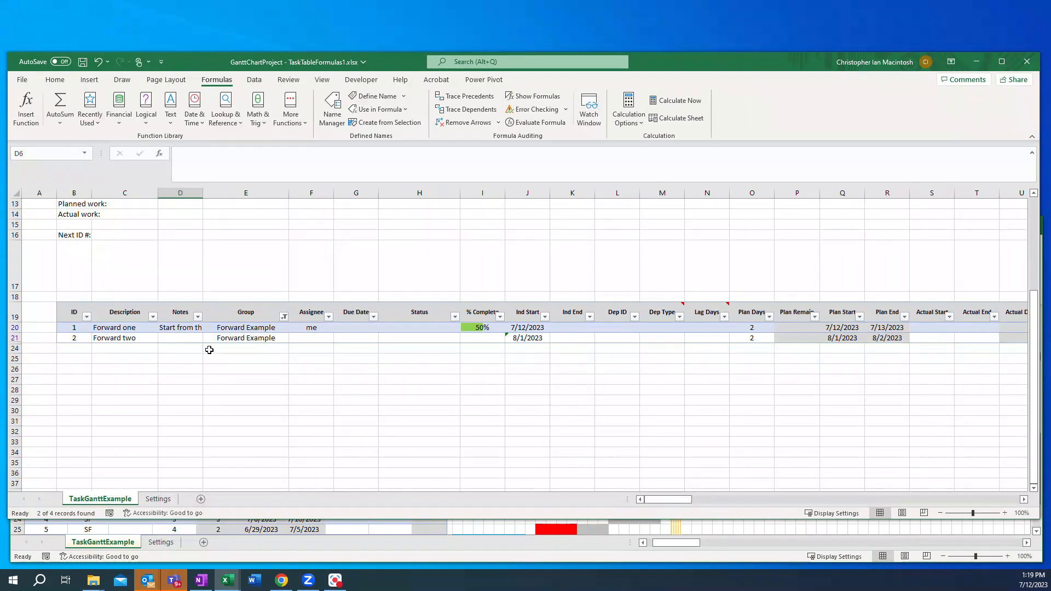
Step: Switch the Group filter to show only Backward Example tasks
{"action": "left_click", "coordinate": [284, 317]}
{"action": "left_click", "coordinate": [176, 457]}
{"action": "left_click", "coordinate": [175, 466]}
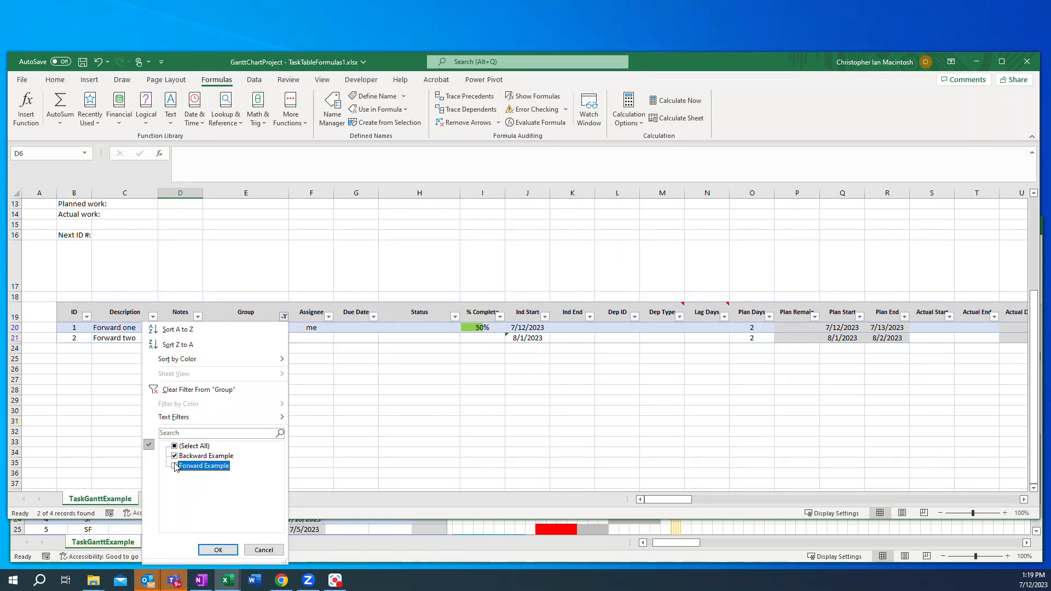
{"action": "left_click", "coordinate": [218, 550]}
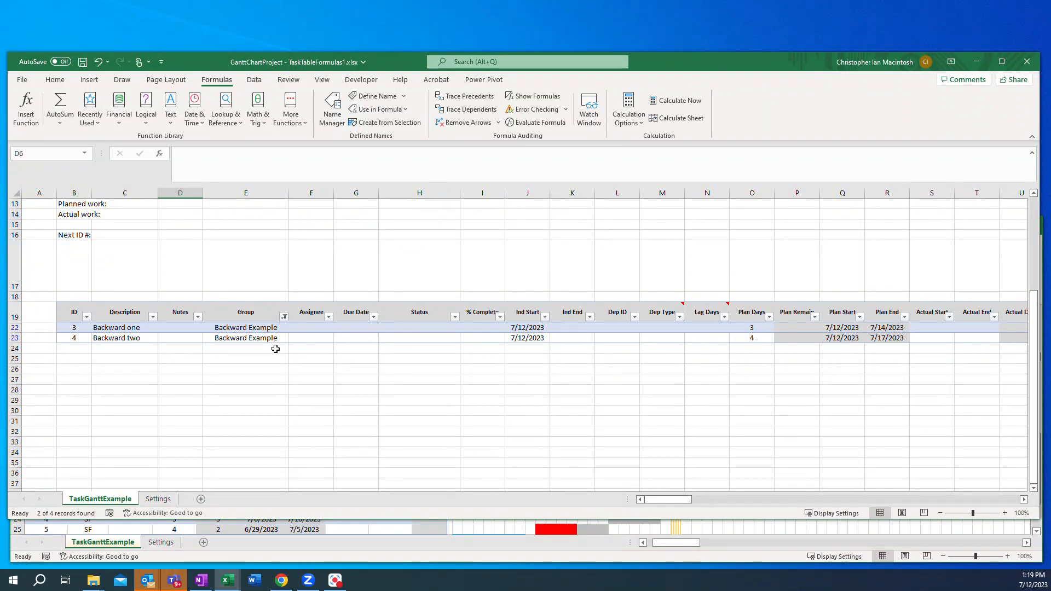
Step: Reselect all groups in the Group filter to show every task again
{"action": "left_click", "coordinate": [284, 316]}
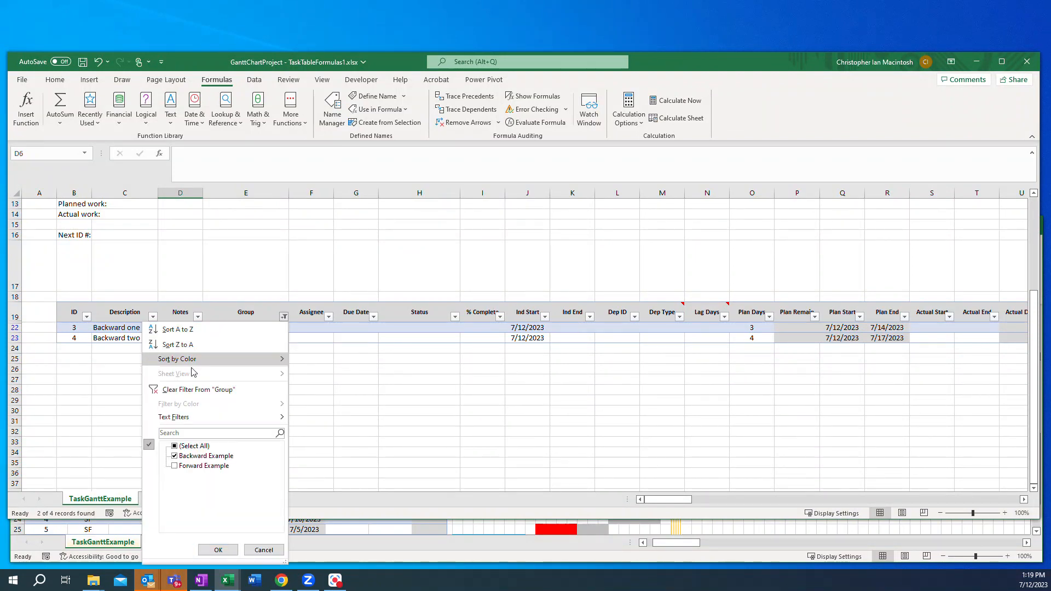
{"action": "left_click", "coordinate": [175, 446]}
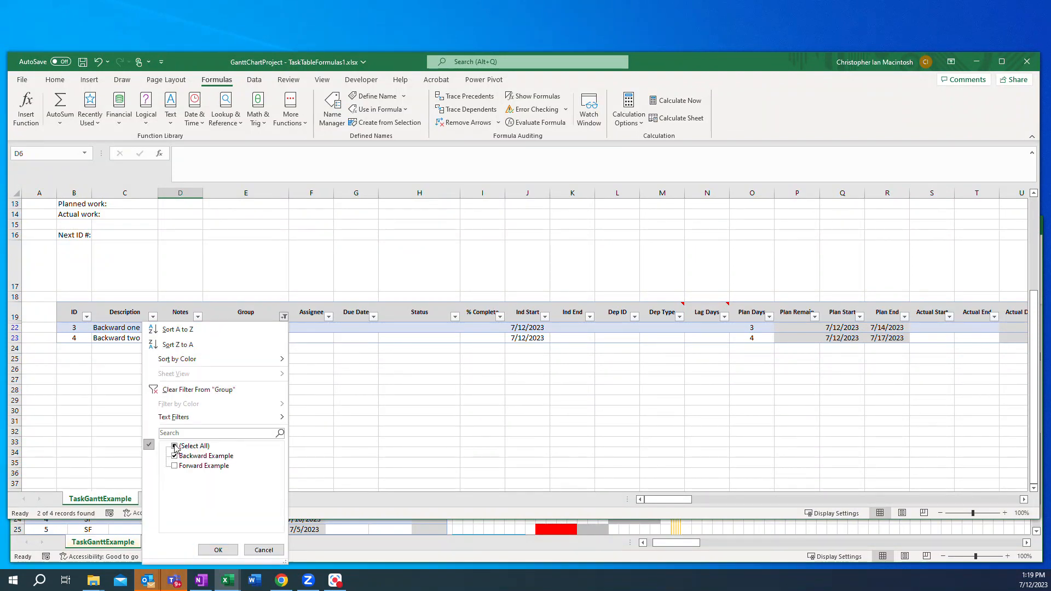
{"action": "left_click", "coordinate": [218, 550]}
Step: Enter the Filtered start date formula =IF(Q20<>"",SUBTOTAL(5,PlanStartCol),TODAY()) in the project summary
{"action": "scroll", "coordinate": [394, 315], "scroll_direction": "up", "scroll_amount": 4}
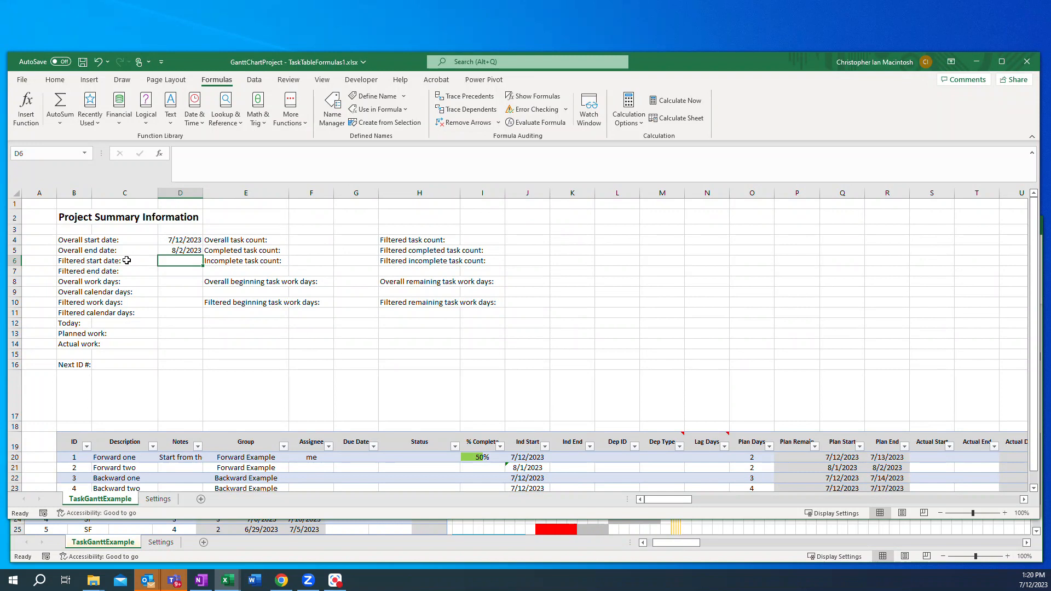
{"action": "scroll", "coordinate": [791, 404], "scroll_direction": "down", "scroll_amount": 3}
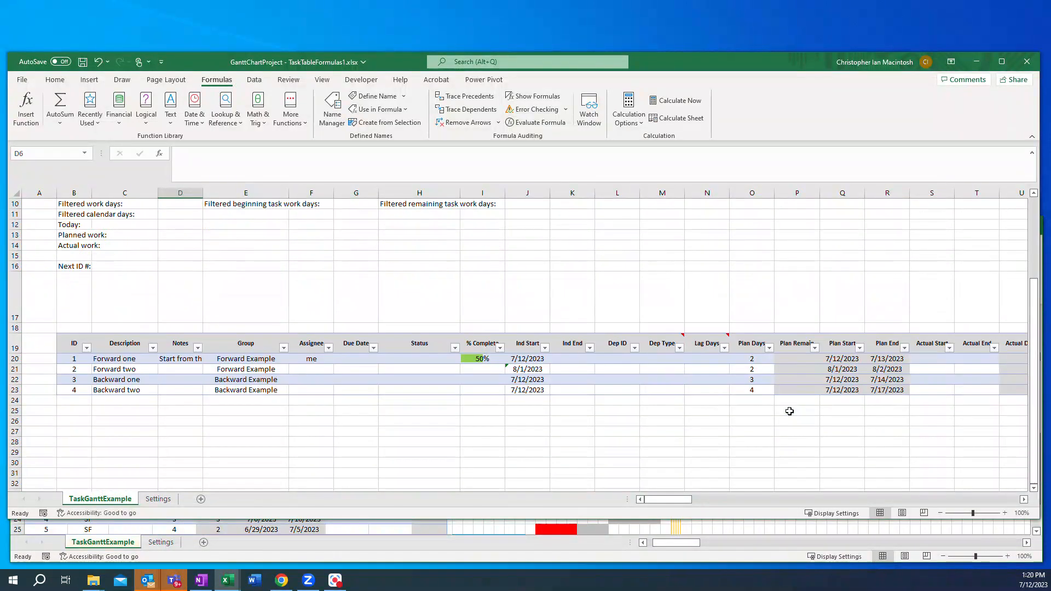
{"action": "scroll", "coordinate": [813, 382], "scroll_direction": "up", "scroll_amount": 3}
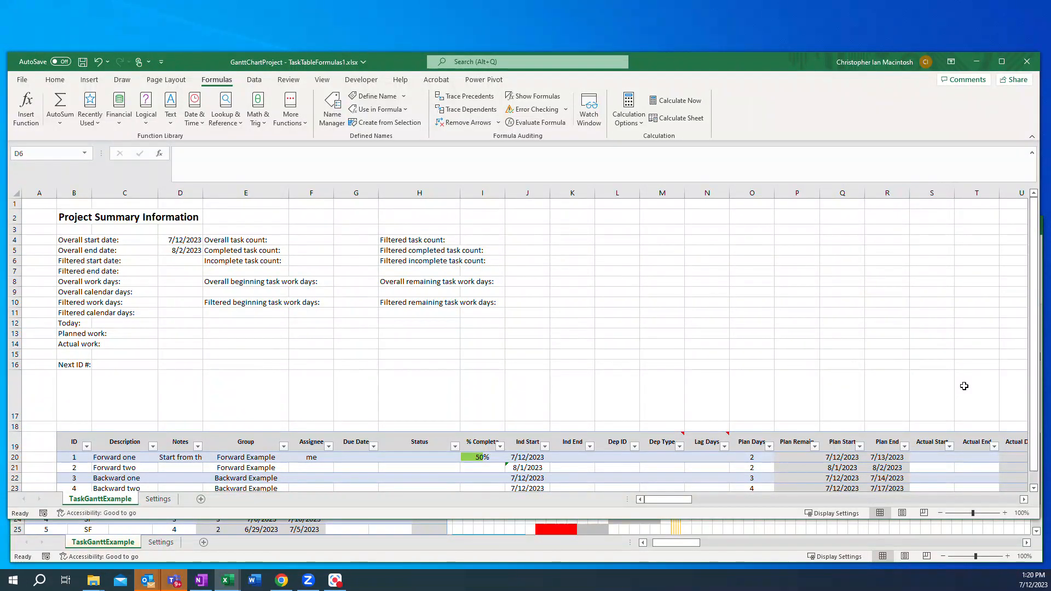
{"action": "key", "text": "F2"}
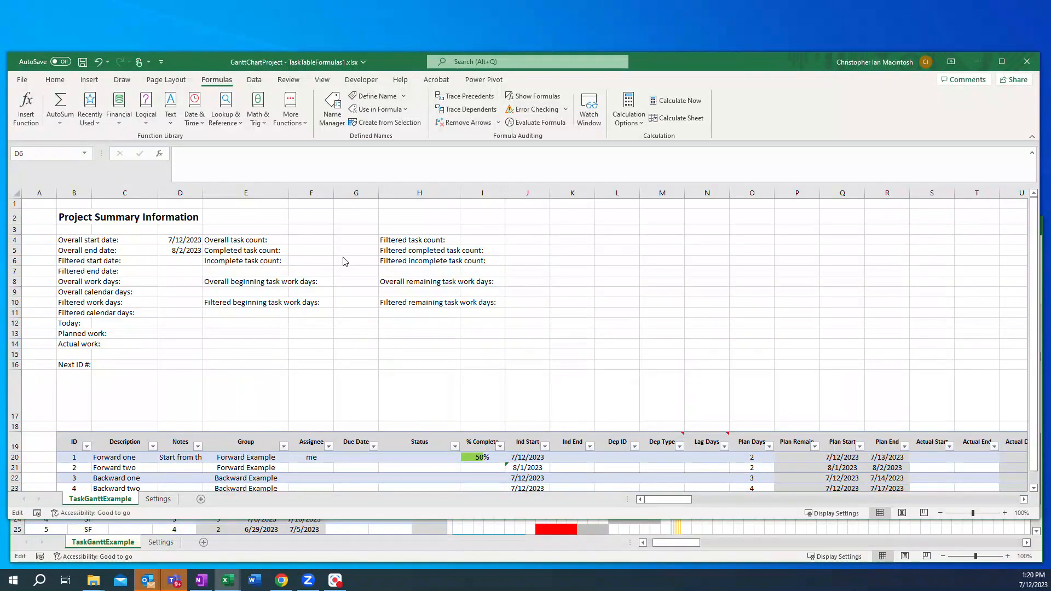
{"action": "left_click", "coordinate": [175, 262]}
{"action": "left_click", "coordinate": [219, 154]}
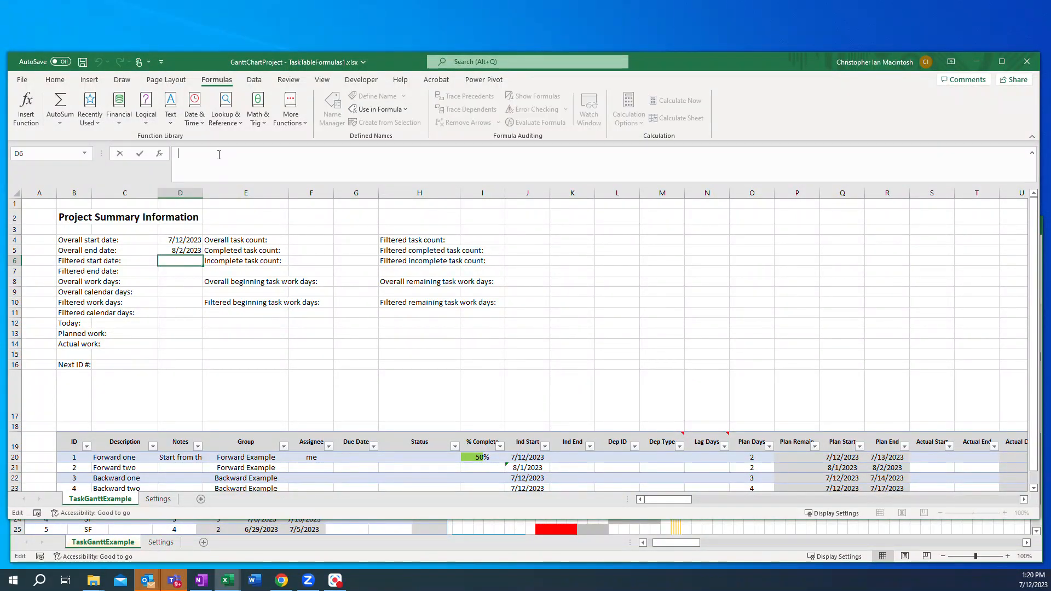
{"action": "type", "text": "=IF(Q20<>\"\",SUBTOTAL(5,PlanStartCol),TODAY()"}
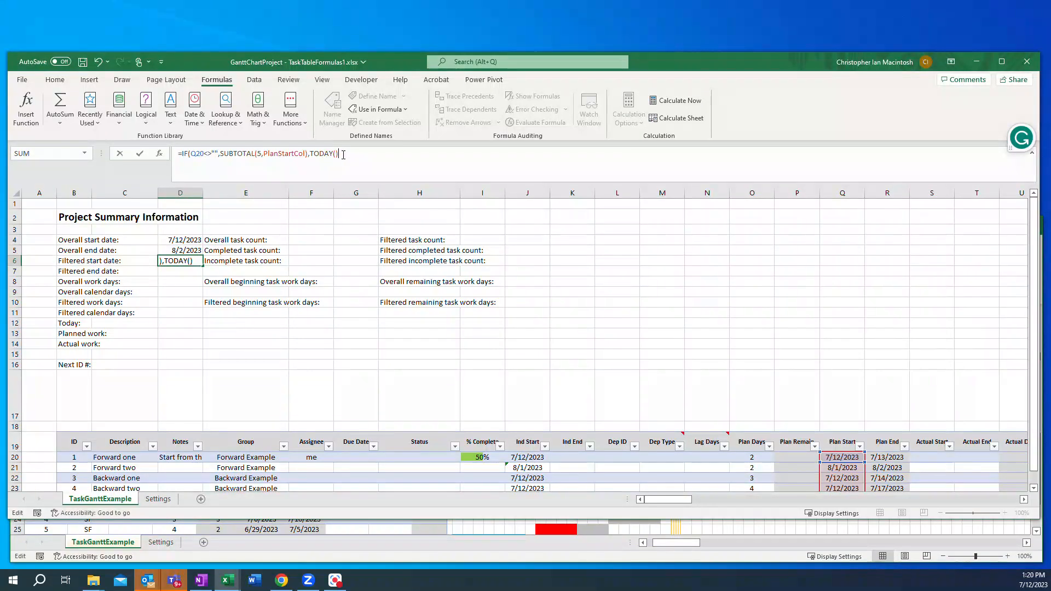
{"action": "left_click", "coordinate": [342, 155]}
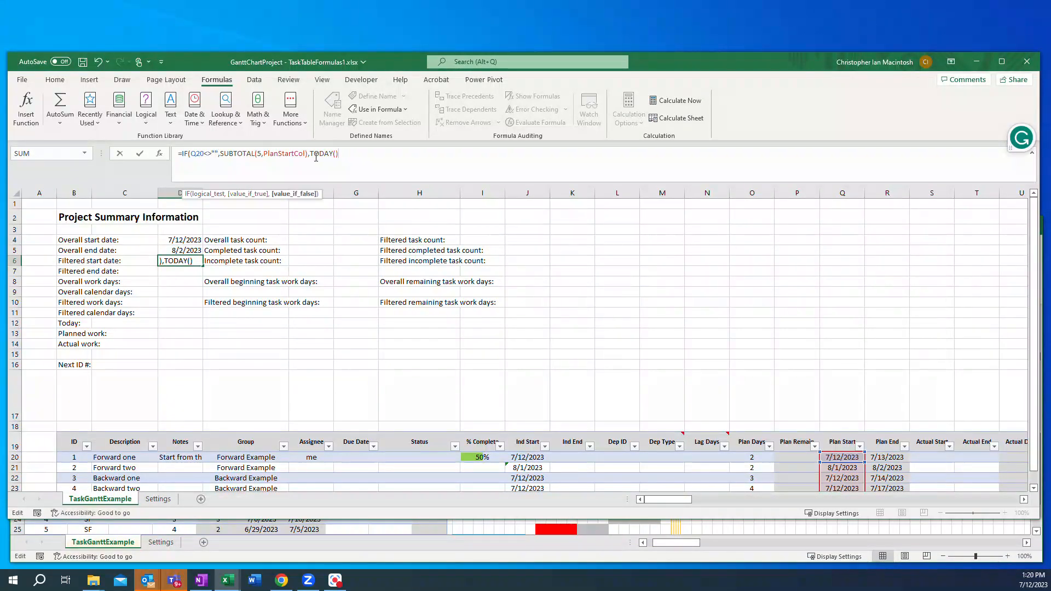
{"action": "type", "text": ")"}
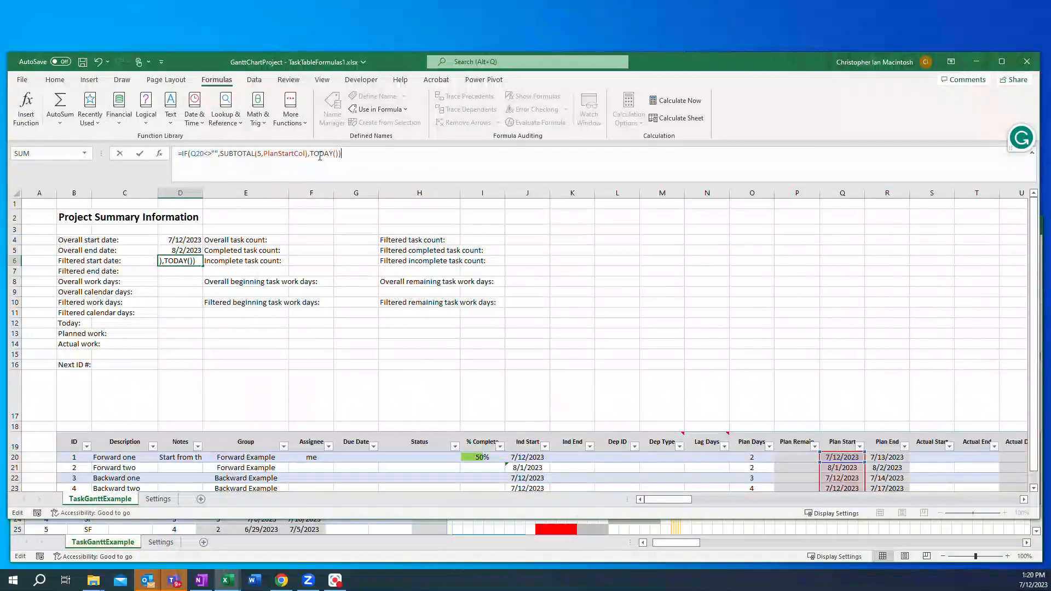
{"action": "key", "text": "Return"}
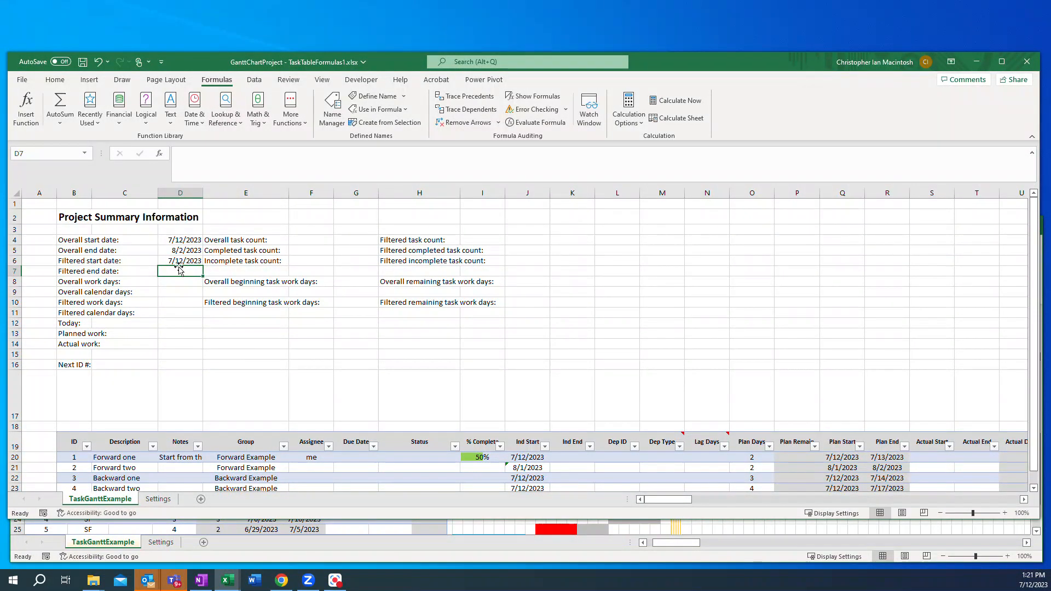
Step: Enter the Filtered end date formula =IF(AND(Q20<>"",R20<>""),SUBTOTAL(4,PlanEndCol),D4+1) in the project summary
{"action": "scroll", "coordinate": [472, 349], "scroll_direction": "down", "scroll_amount": 1}
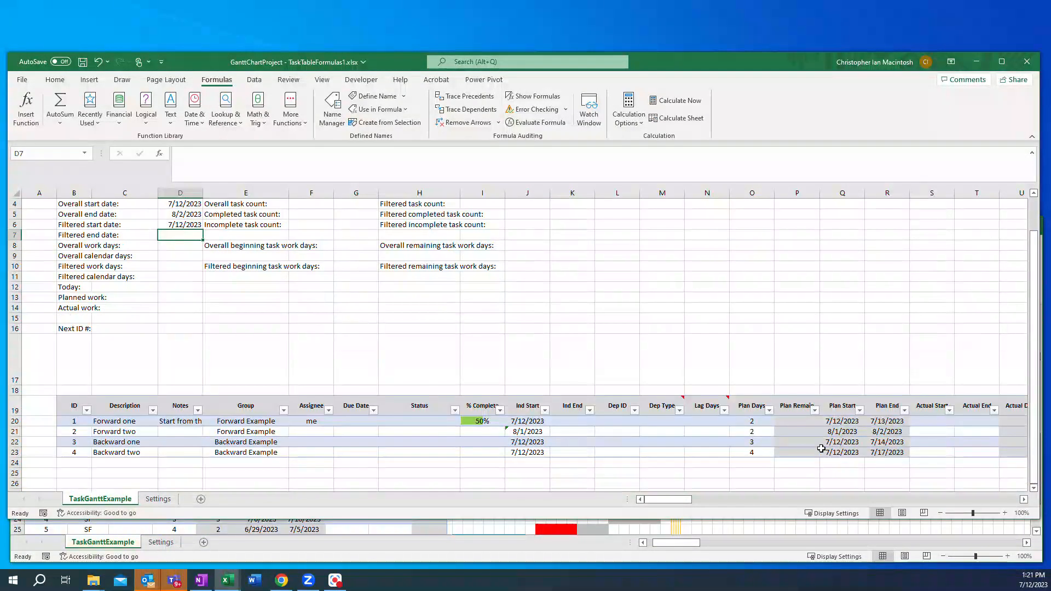
{"action": "scroll", "coordinate": [656, 380], "scroll_direction": "up", "scroll_amount": 1}
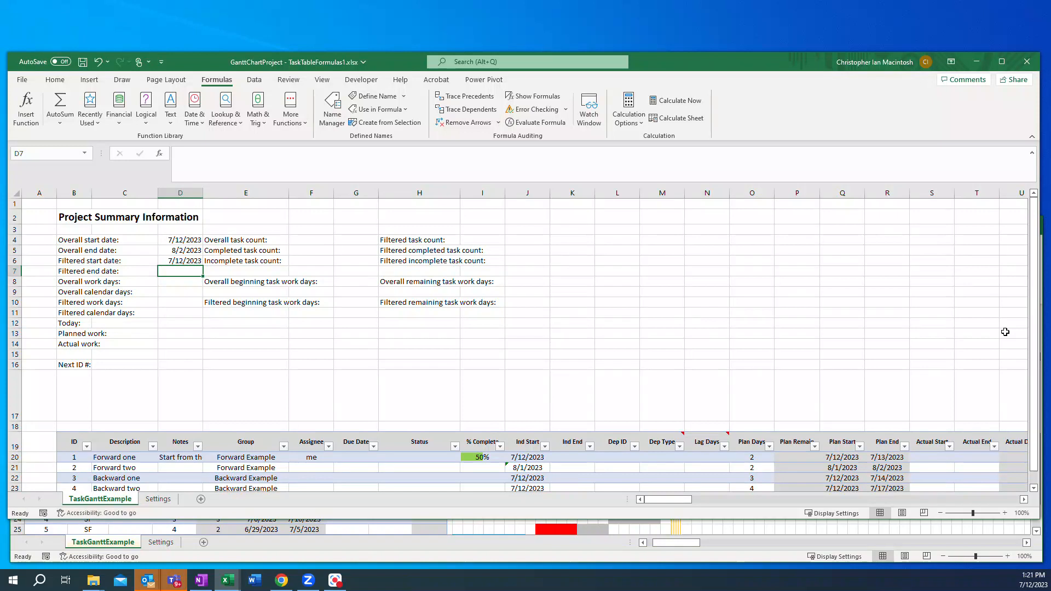
{"action": "key", "text": "alt+Tab"}
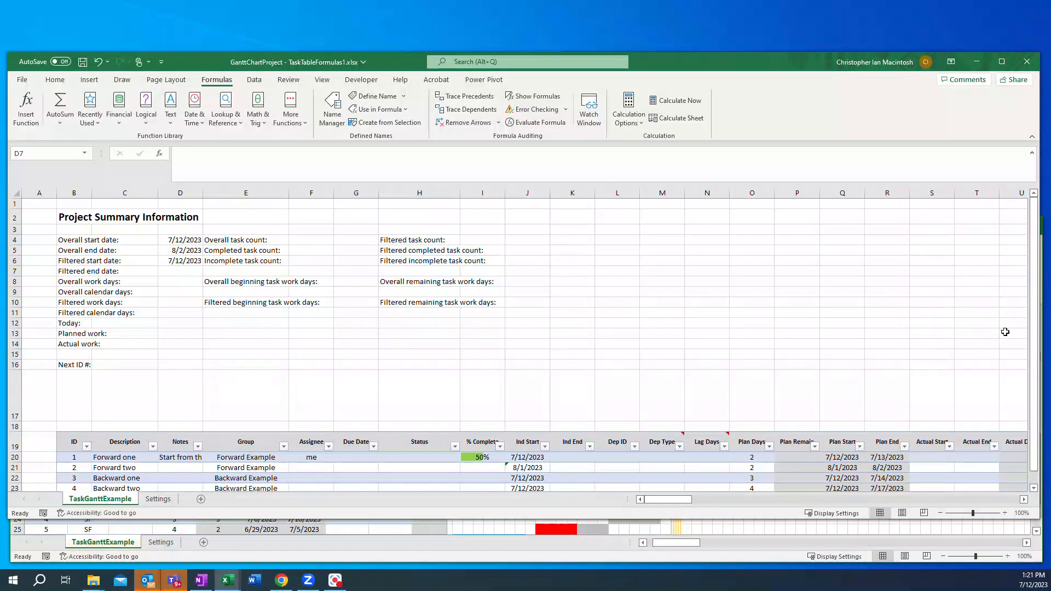
{"action": "key", "text": "F2"}
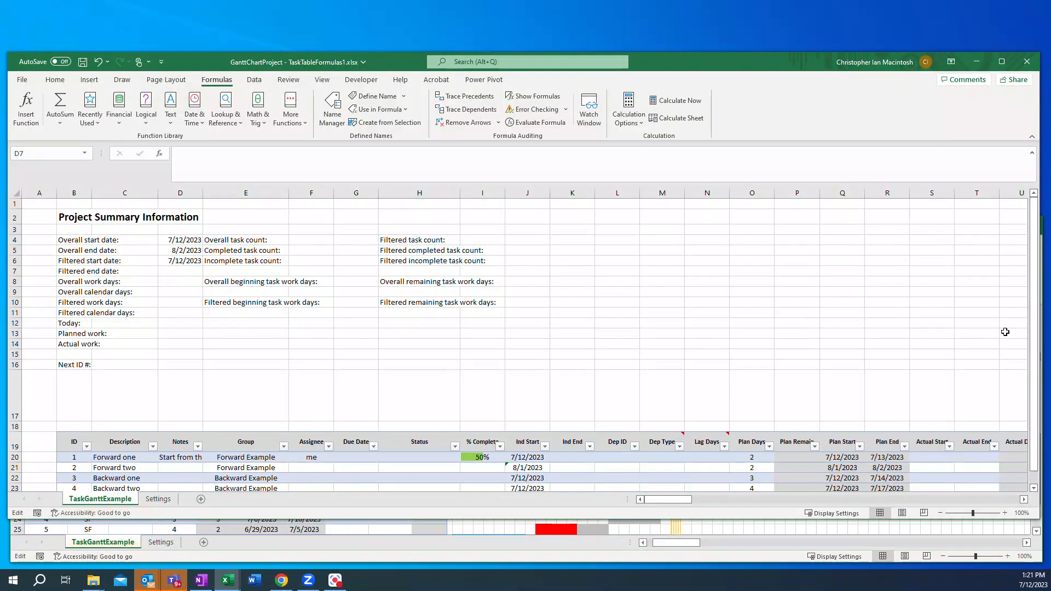
{"action": "key", "text": "Escape"}
{"action": "left_click", "coordinate": [178, 274]}
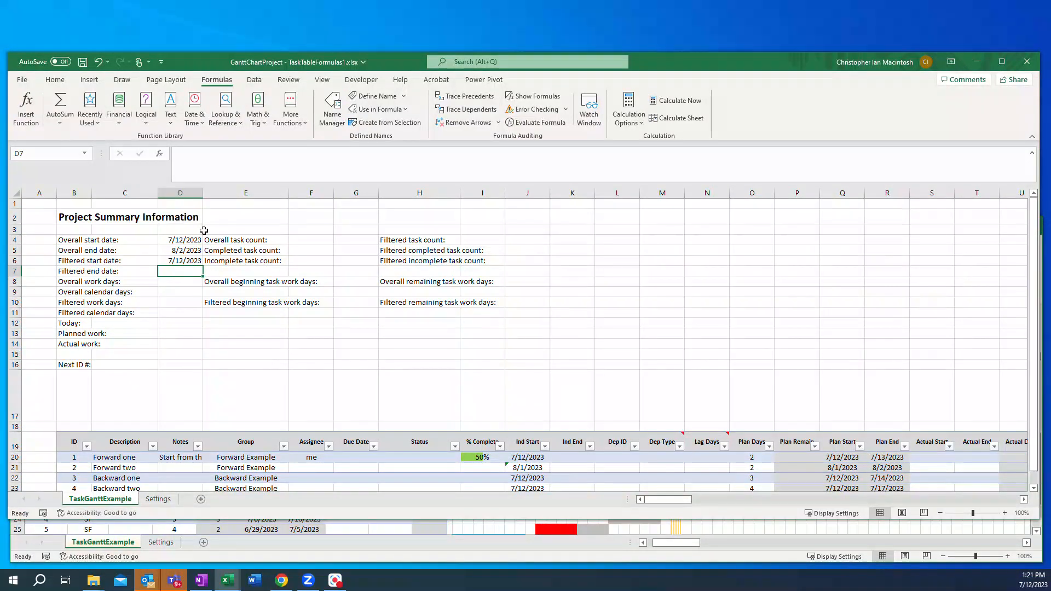
{"action": "left_click", "coordinate": [200, 160]}
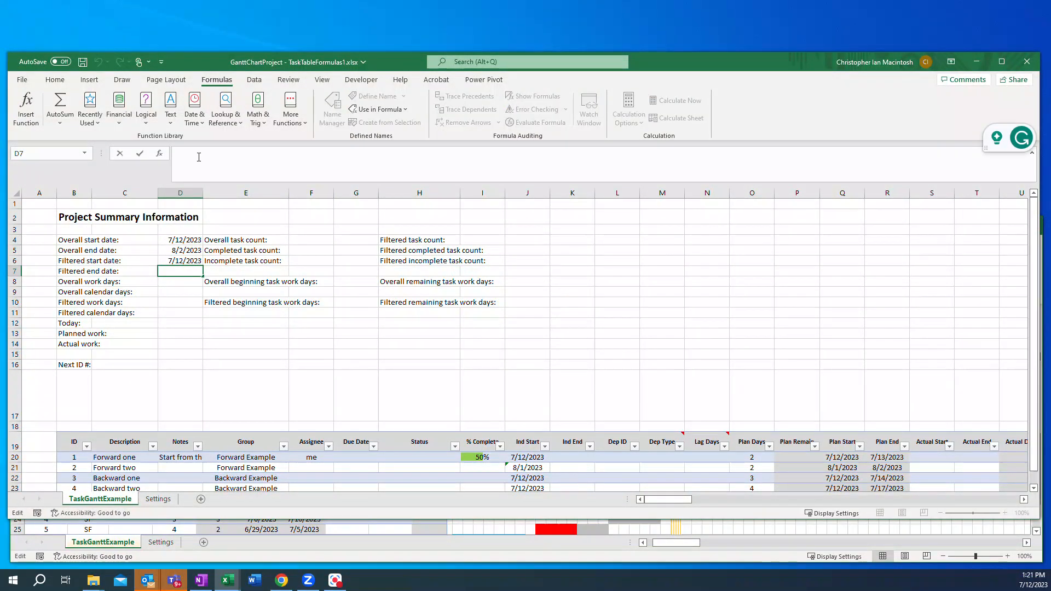
{"action": "type", "text": "=IF(AND(Q20<>\"\",R20<>\"\"),SUBTOTAL(4,PlanEndCol),D4+1)"}
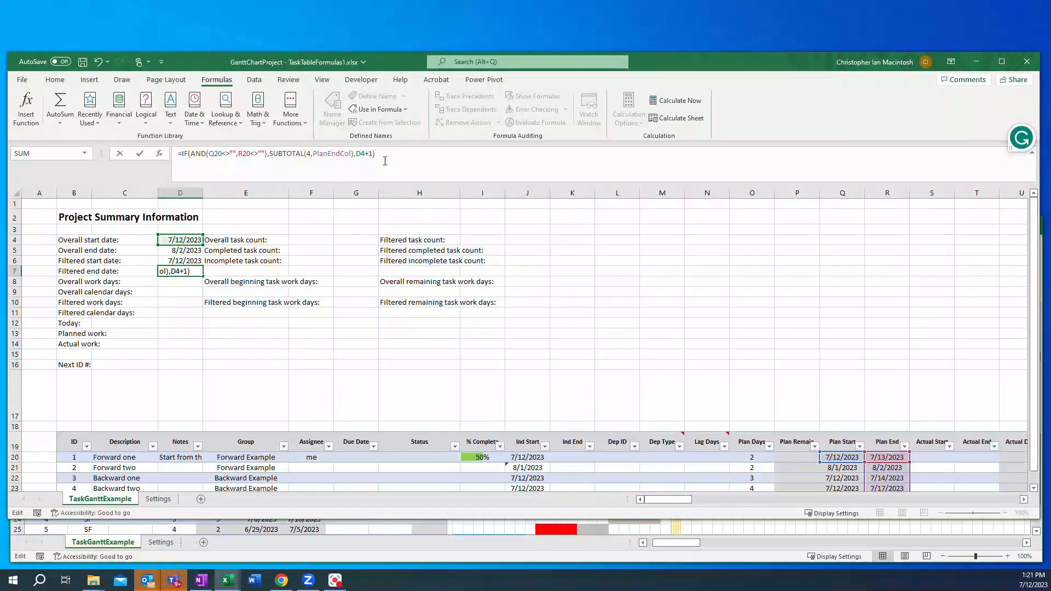
{"action": "key", "text": "Return"}
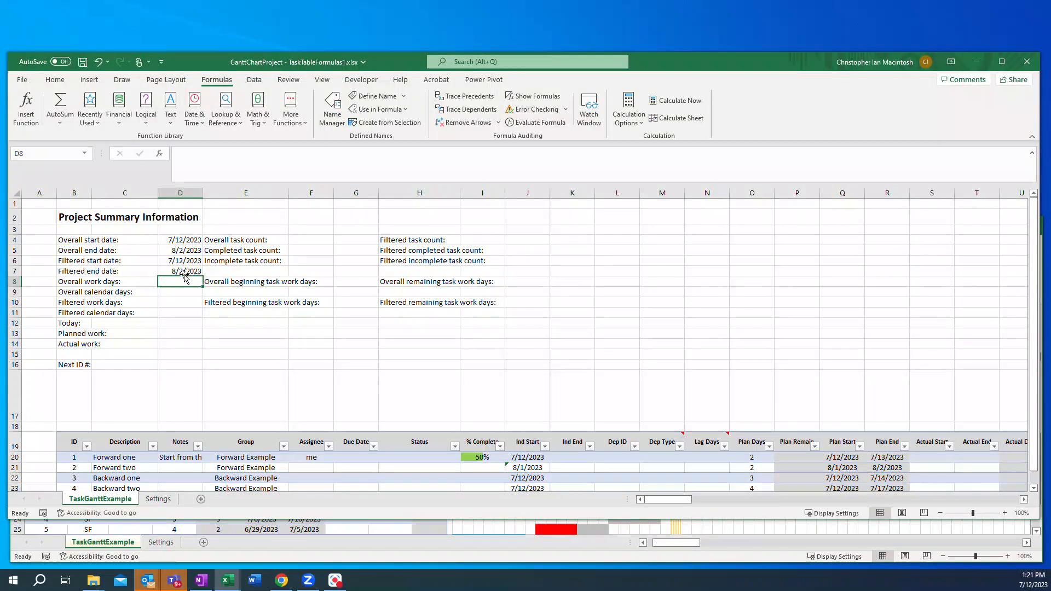
Step: Filter the Group column to Forward Example to check the filtered start and end dates
{"action": "scroll", "coordinate": [822, 455], "scroll_direction": "down", "scroll_amount": 1}
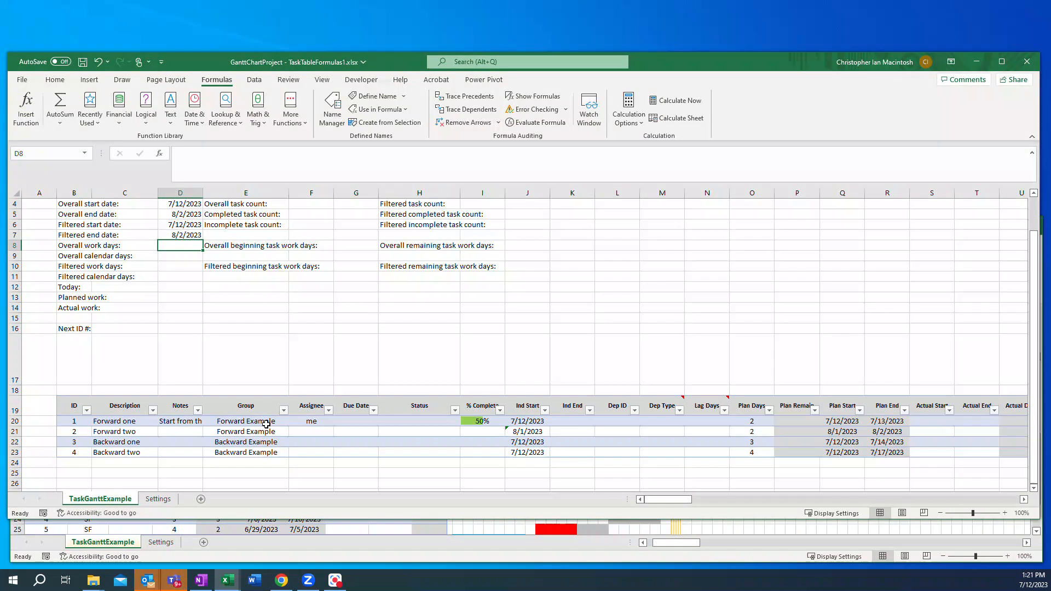
{"action": "left_click", "coordinate": [283, 410]}
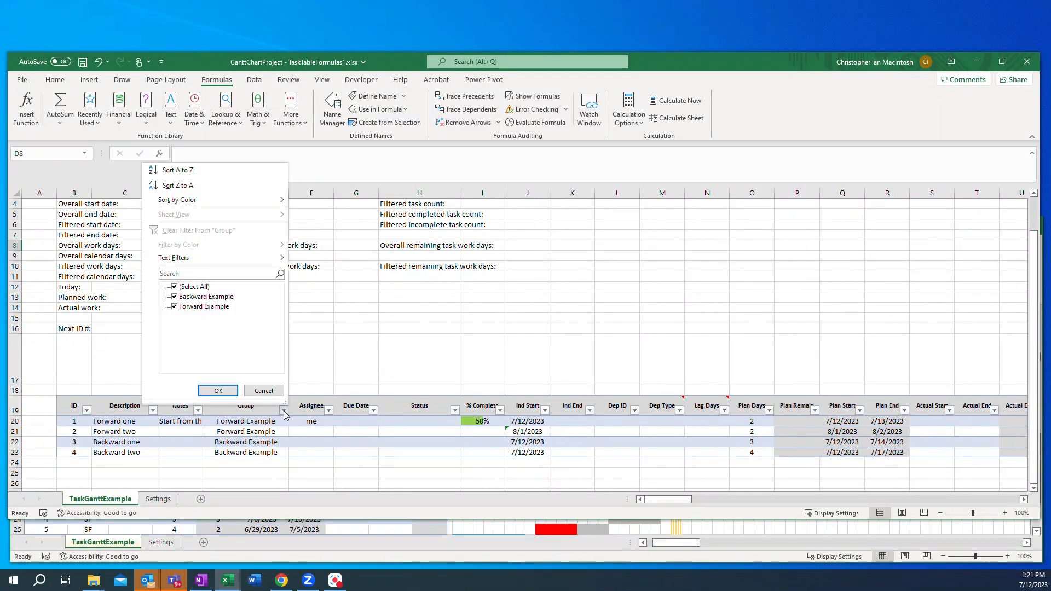
{"action": "left_click", "coordinate": [175, 297]}
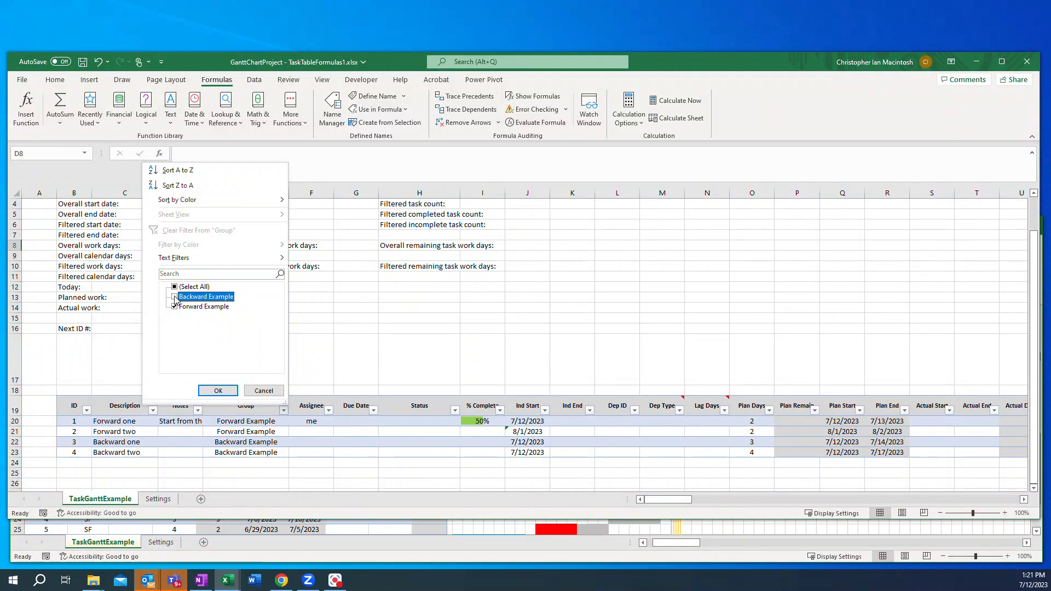
{"action": "left_click", "coordinate": [214, 390]}
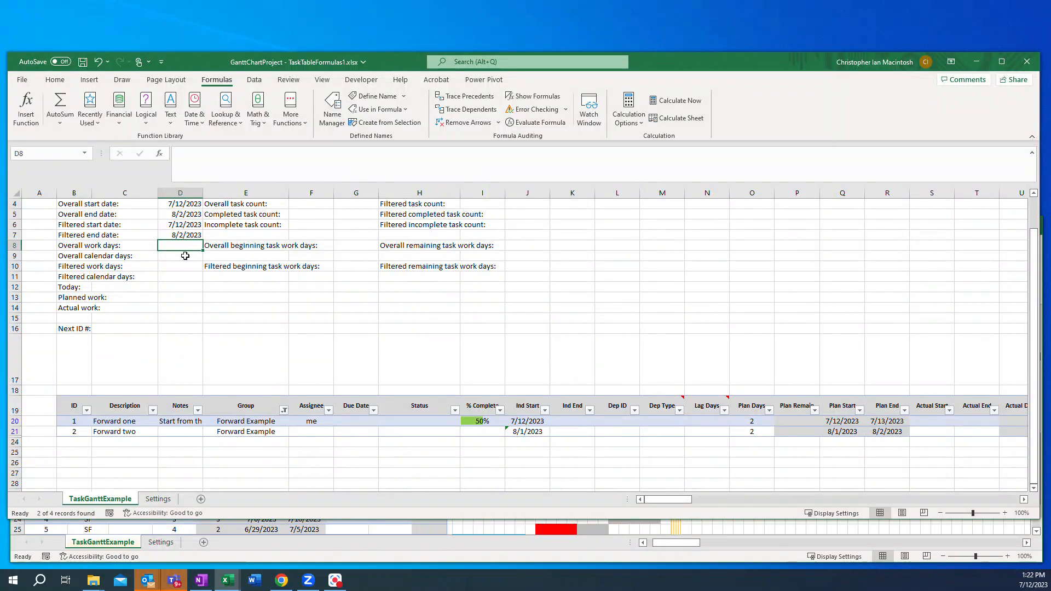
Step: Switch the Group filter to Backward Example to check the filtered dates again
{"action": "left_click", "coordinate": [284, 410]}
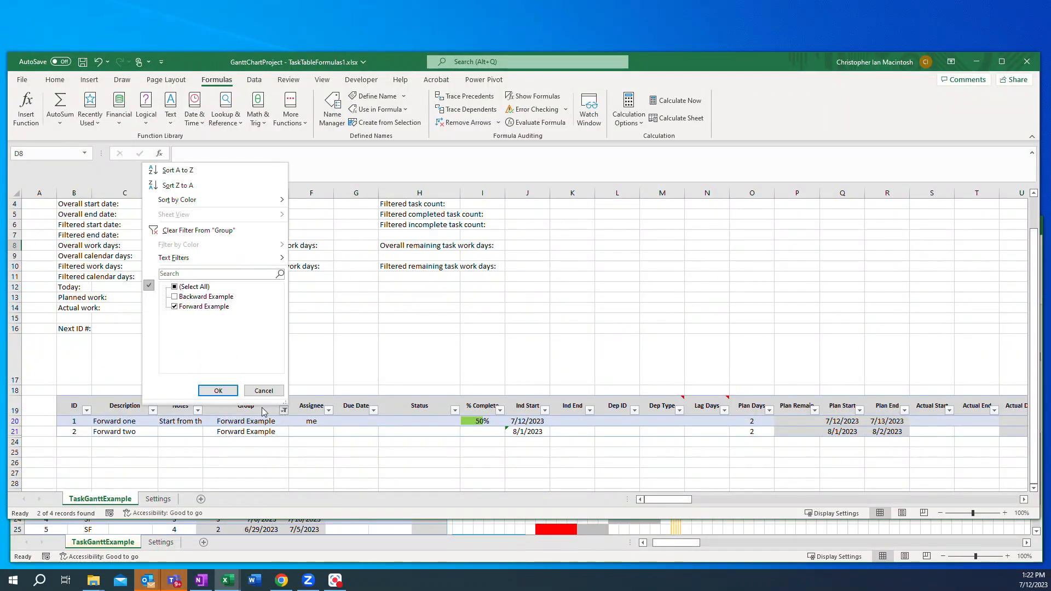
{"action": "left_click", "coordinate": [175, 298]}
{"action": "left_click", "coordinate": [175, 307]}
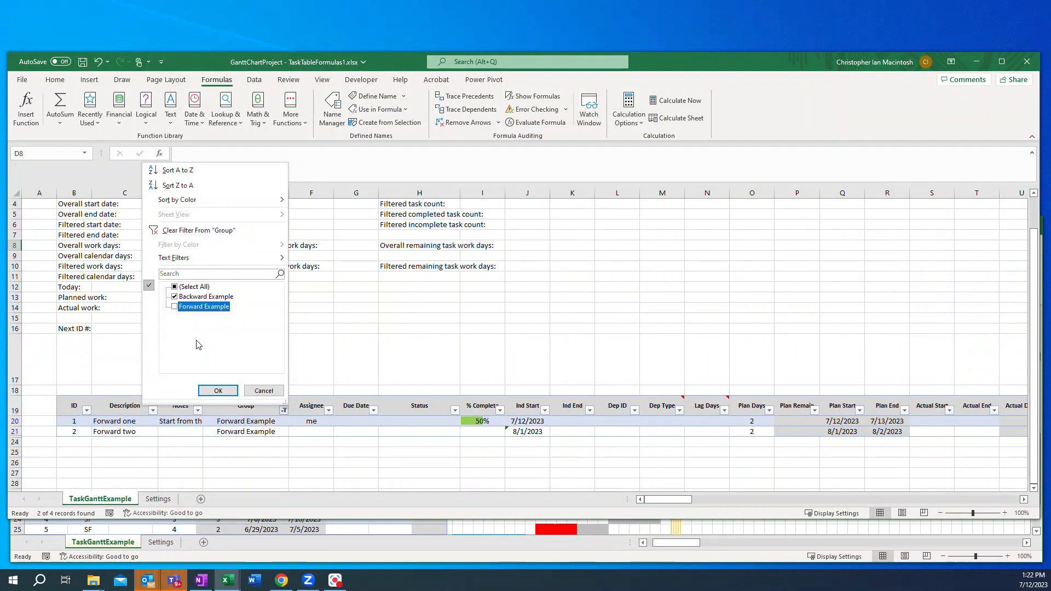
{"action": "left_click", "coordinate": [211, 390]}
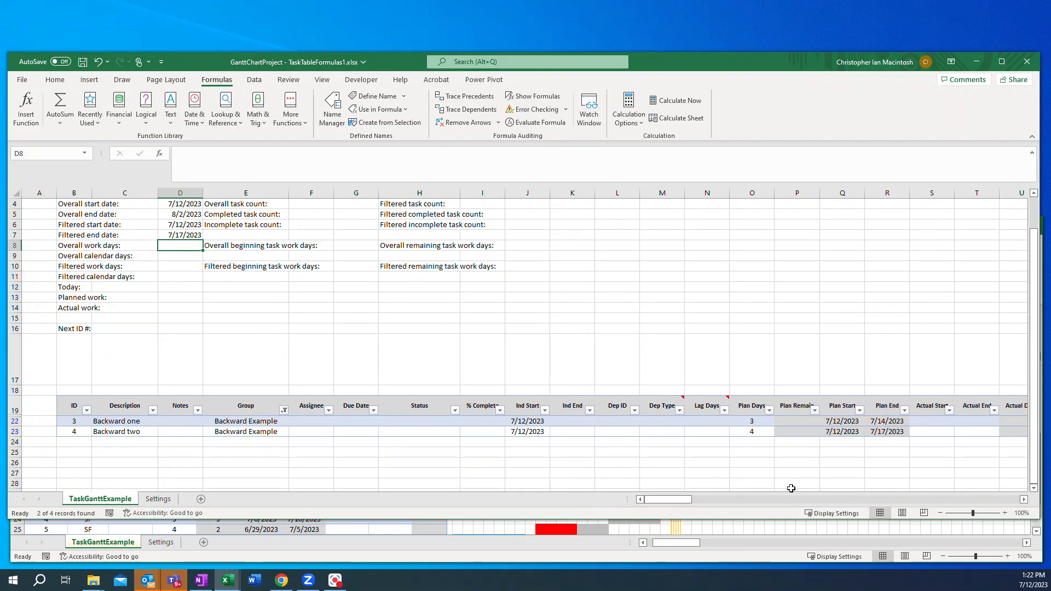
Step: Link the Gantt chart's first date header cell to the Filtered start date with the formula =D6
{"action": "left_click_drag", "start_coordinate": [681, 500], "coordinate": [684, 503]}
{"action": "scroll", "coordinate": [683, 504], "scroll_direction": "right", "scroll_amount": 1}
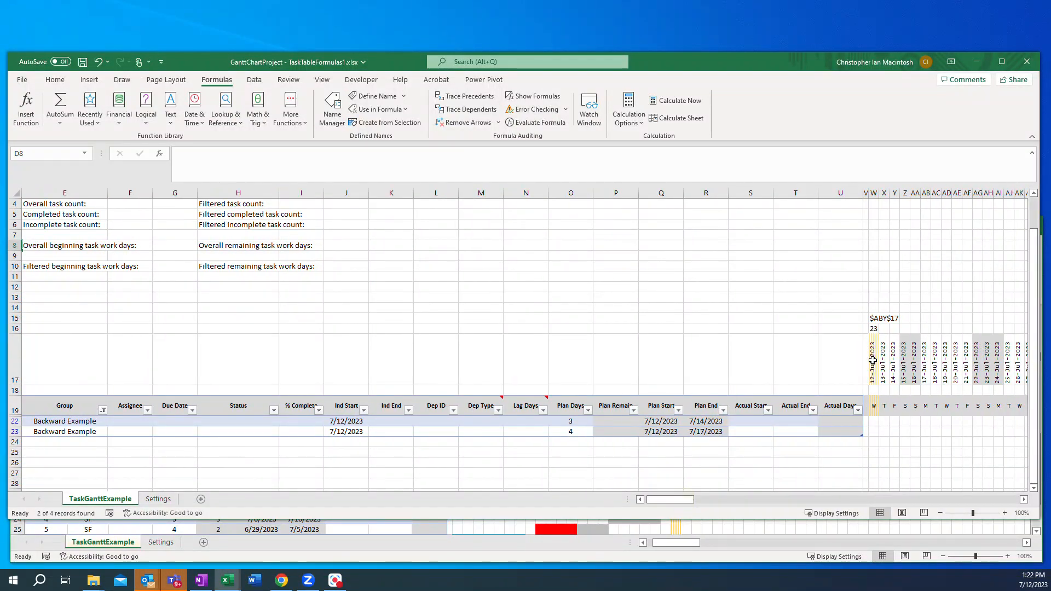
{"action": "left_click", "coordinate": [874, 361]}
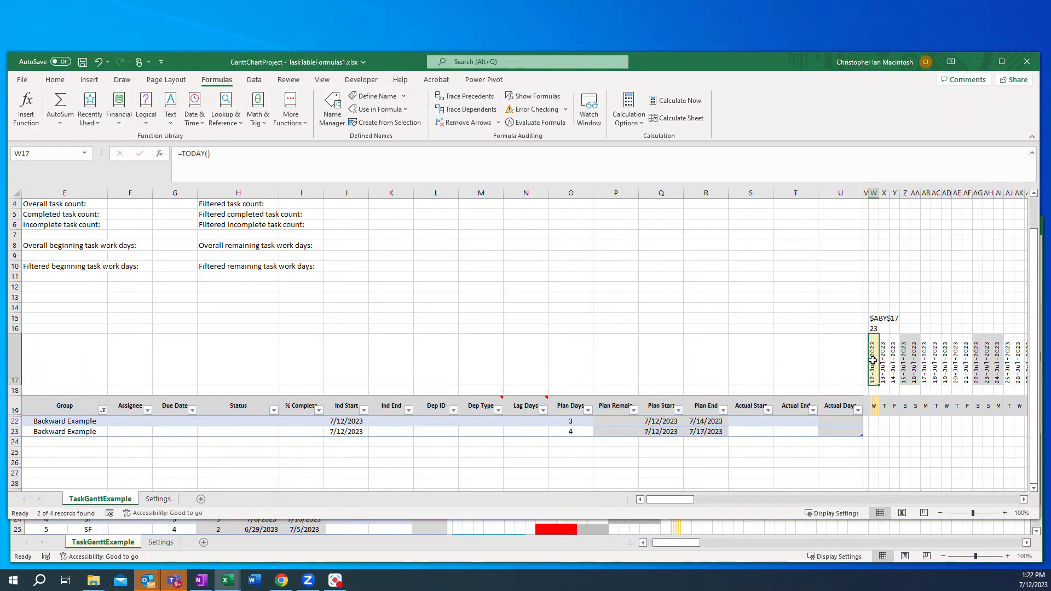
{"action": "type", "text": "="}
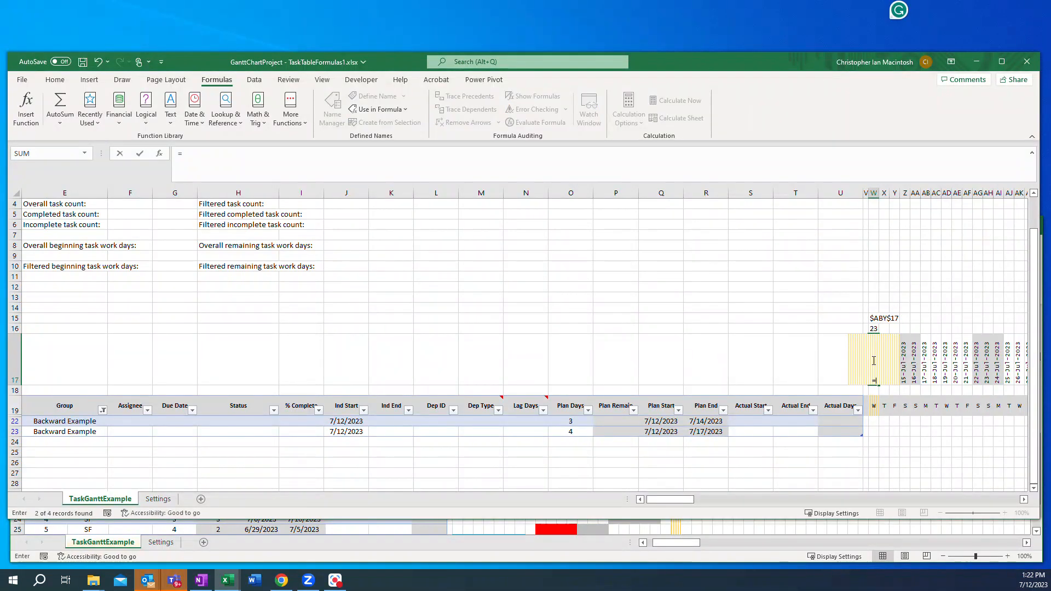
{"action": "left_click_drag", "start_coordinate": [657, 502], "coordinate": [649, 502]}
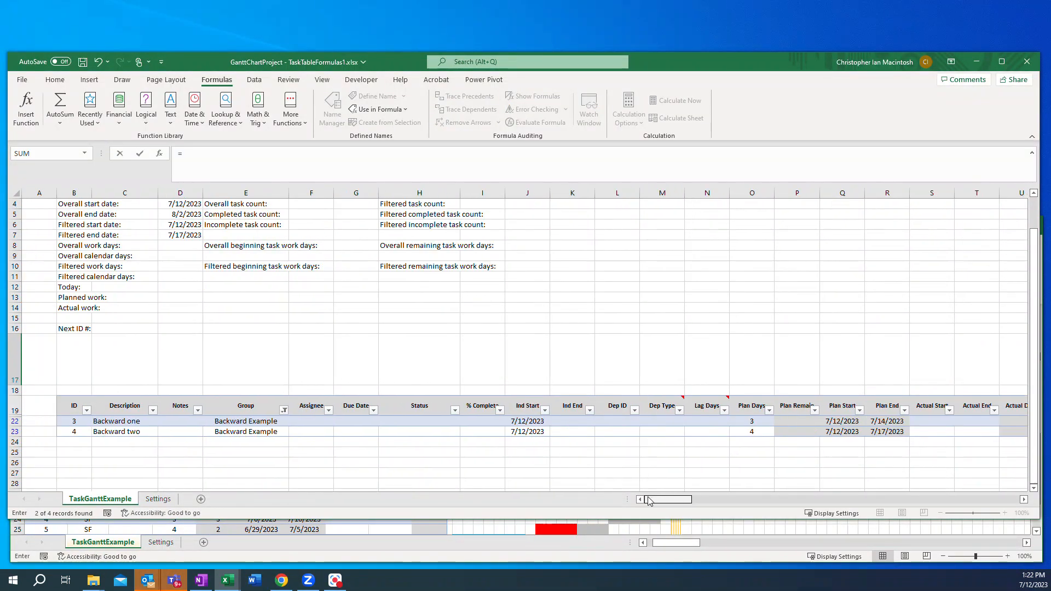
{"action": "left_click", "coordinate": [176, 225]}
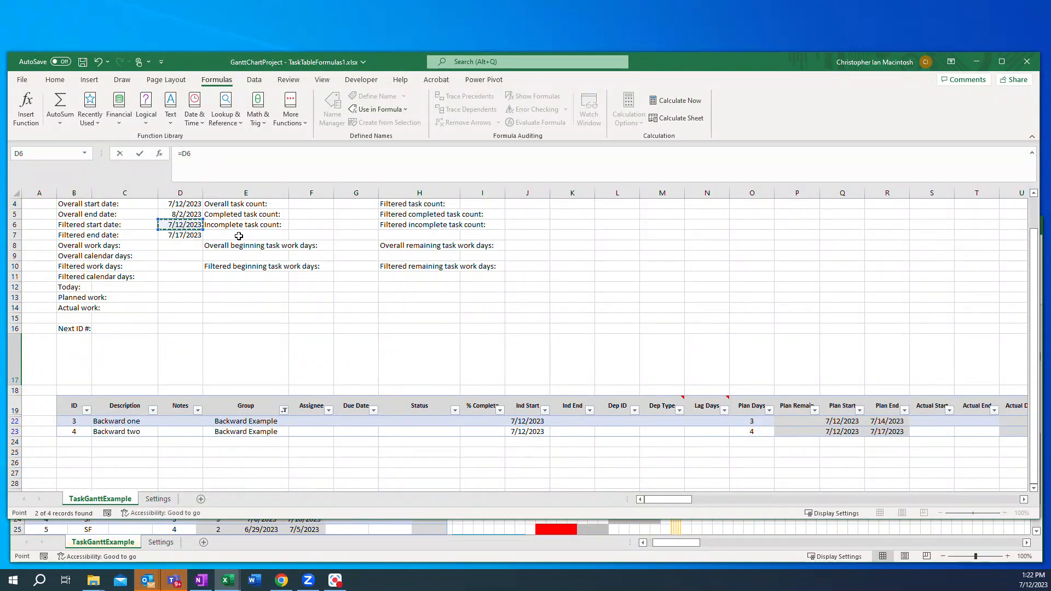
{"action": "key", "text": "Return"}
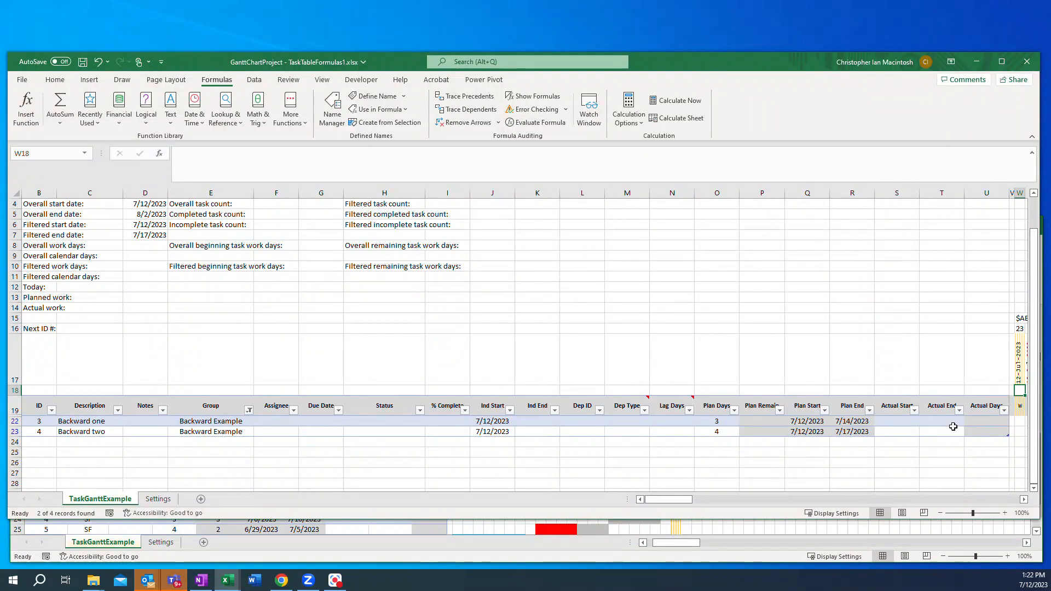
Step: Set the Ind Start dates of Backward one and Backward two to 07/22/2023 and 07/25/2023
{"action": "left_click", "coordinate": [489, 425]}
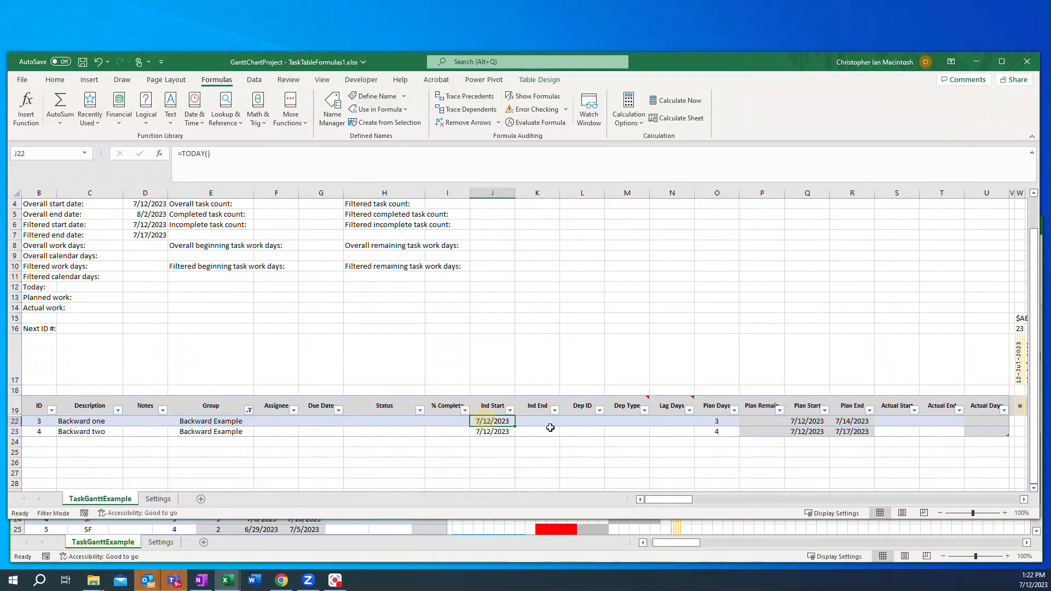
{"action": "type", "text": "07"}
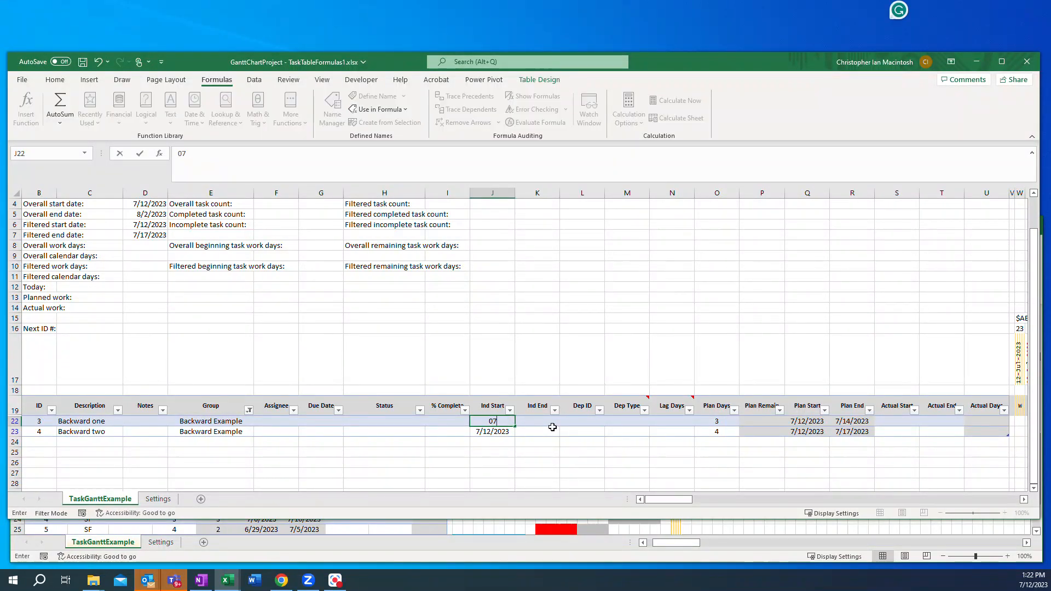
{"action": "type", "text": "/22/2023"}
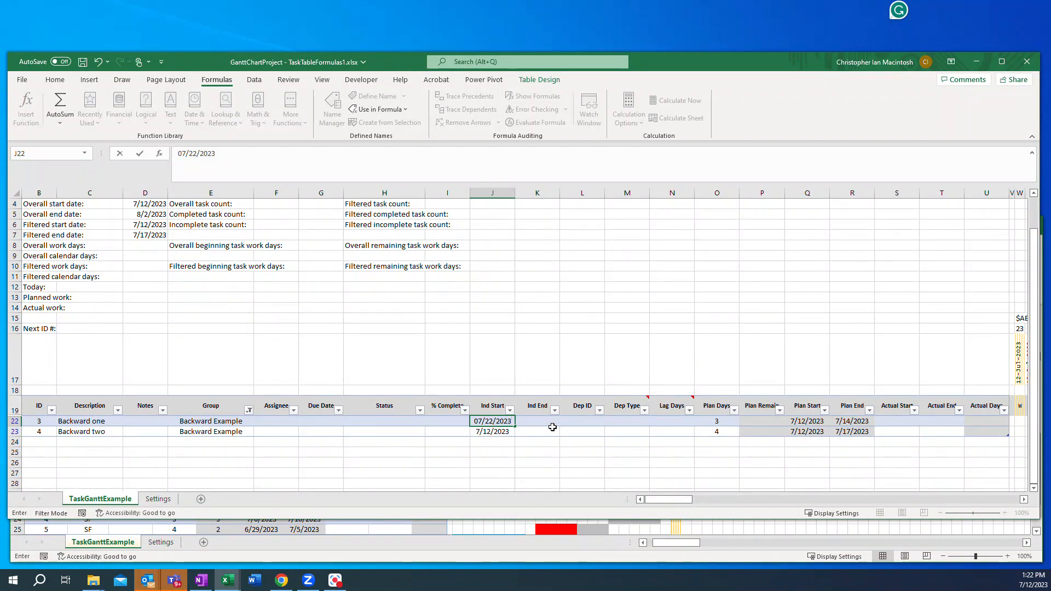
{"action": "key", "text": "Return"}
{"action": "type", "text": "07/25/2023"}
{"action": "key", "text": "Return"}
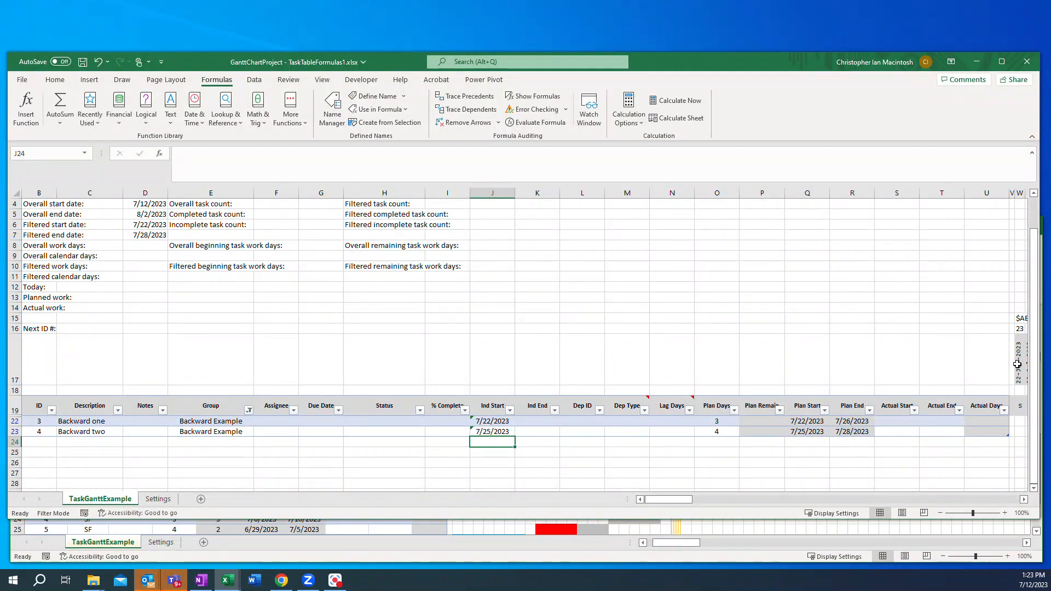
Step: Add Forward Example back into the Group filter so both groups' tasks are shown
{"action": "mouse_move", "coordinate": [678, 500]}
{"action": "left_mouse_down"}
{"action": "mouse_move", "coordinate": [685, 504]}
{"action": "mouse_move", "coordinate": [665, 503]}
{"action": "left_mouse_up"}
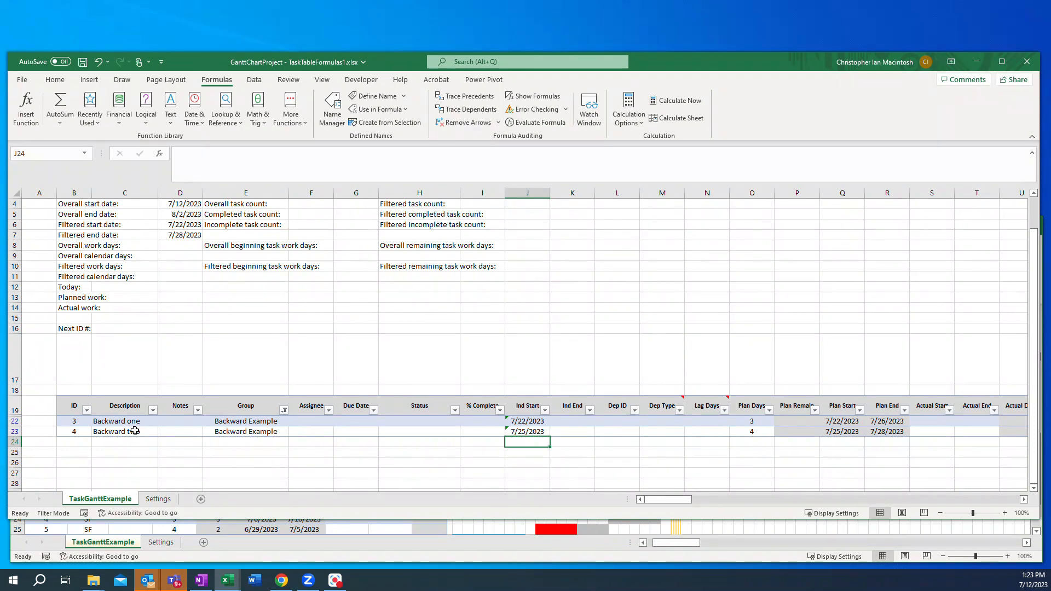
{"action": "left_click", "coordinate": [285, 410]}
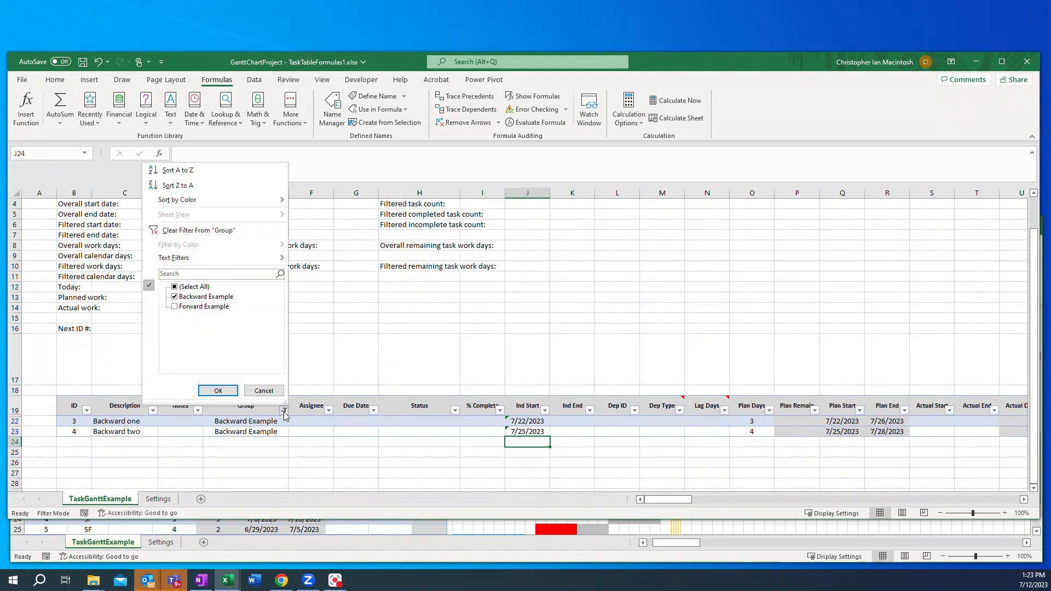
{"action": "left_click", "coordinate": [175, 306]}
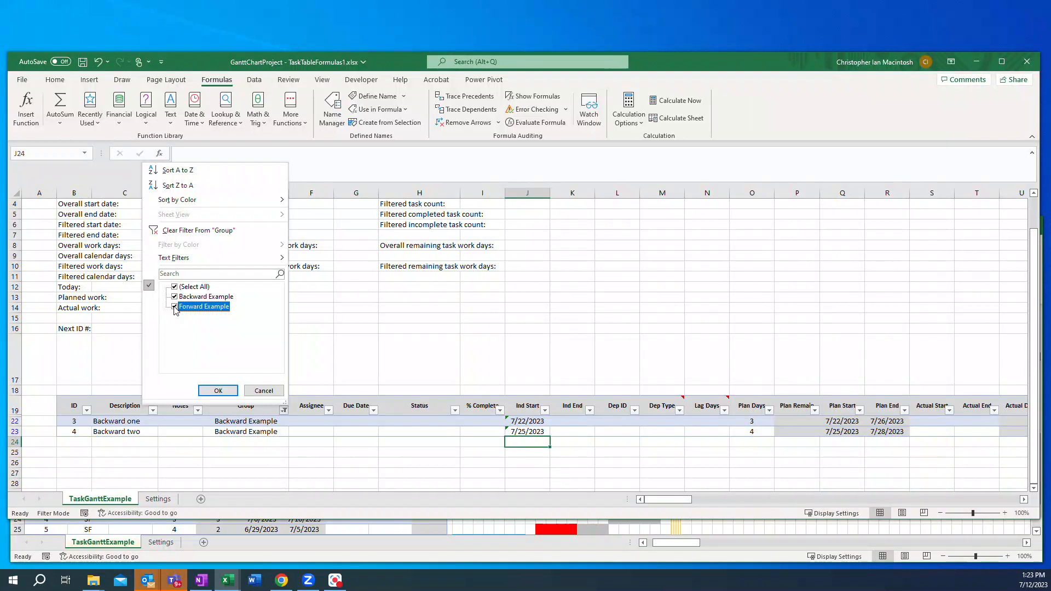
{"action": "left_click", "coordinate": [218, 390]}
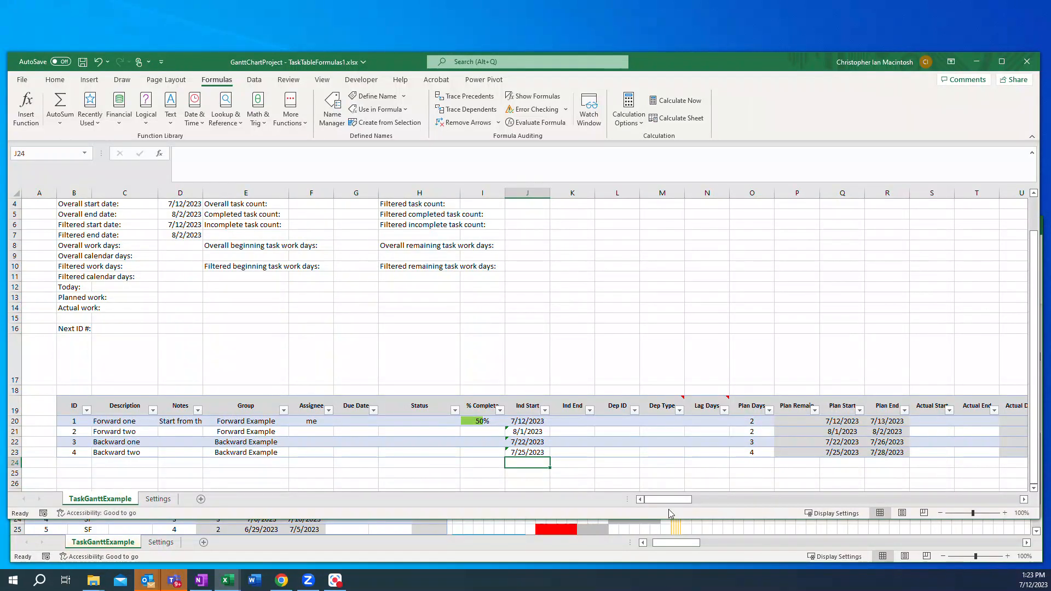
Step: Save the workbook
{"action": "mouse_move", "coordinate": [665, 500]}
{"action": "left_mouse_down"}
{"action": "mouse_move", "coordinate": [678, 505]}
{"action": "mouse_move", "coordinate": [660, 504]}
{"action": "left_mouse_up"}
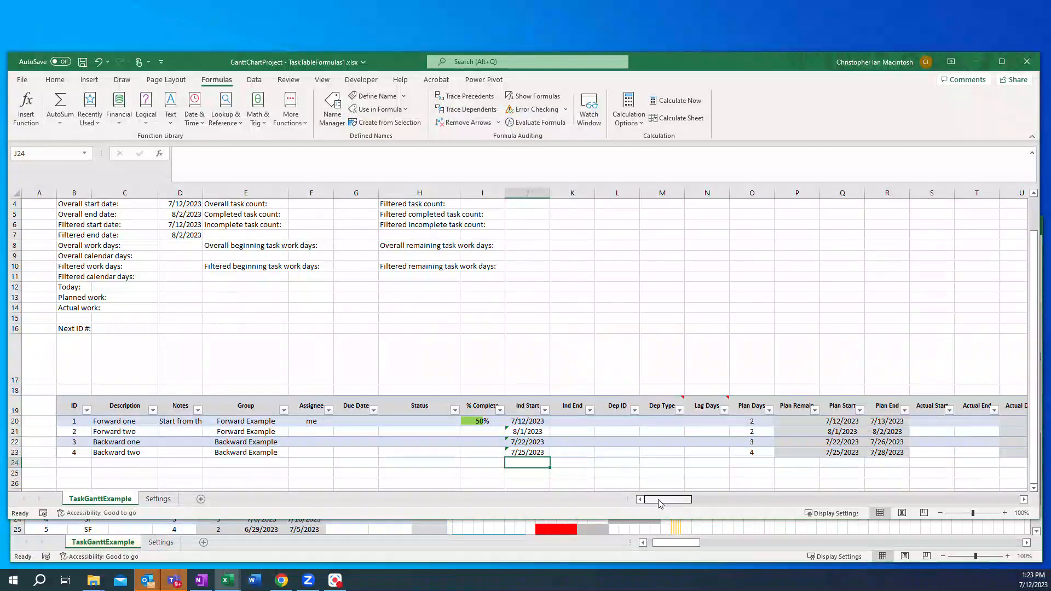
{"action": "left_click_drag", "start_coordinate": [663, 502], "coordinate": [634, 498]}
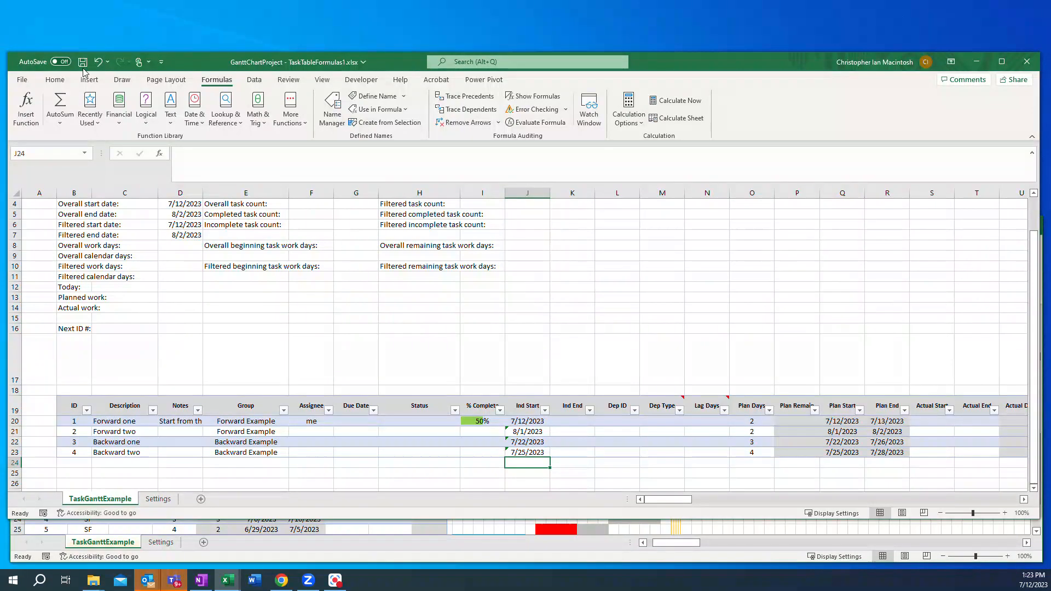
{"action": "left_click", "coordinate": [22, 80]}
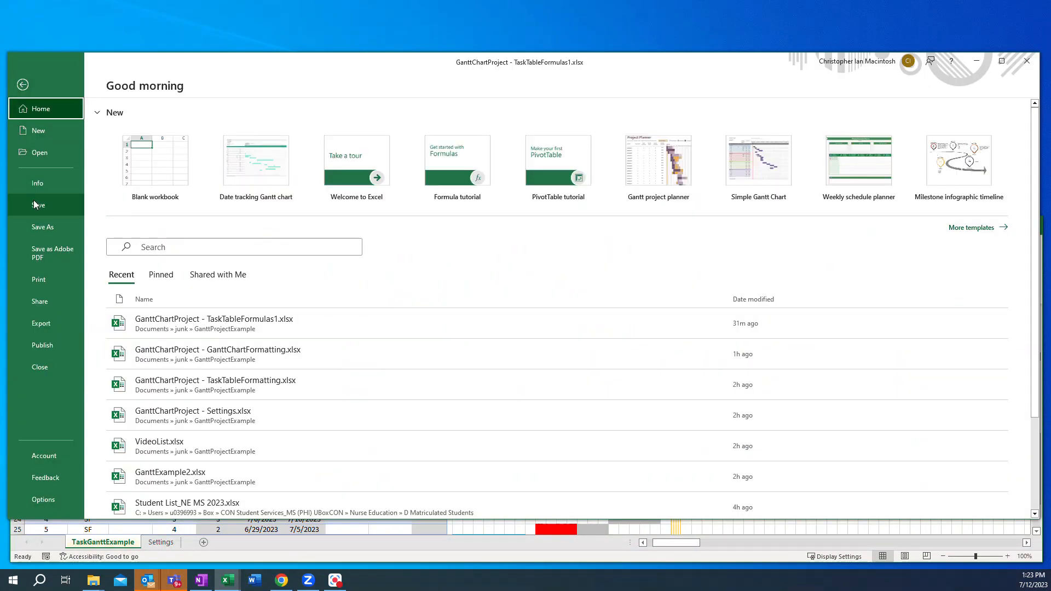
{"action": "left_click", "coordinate": [33, 201]}
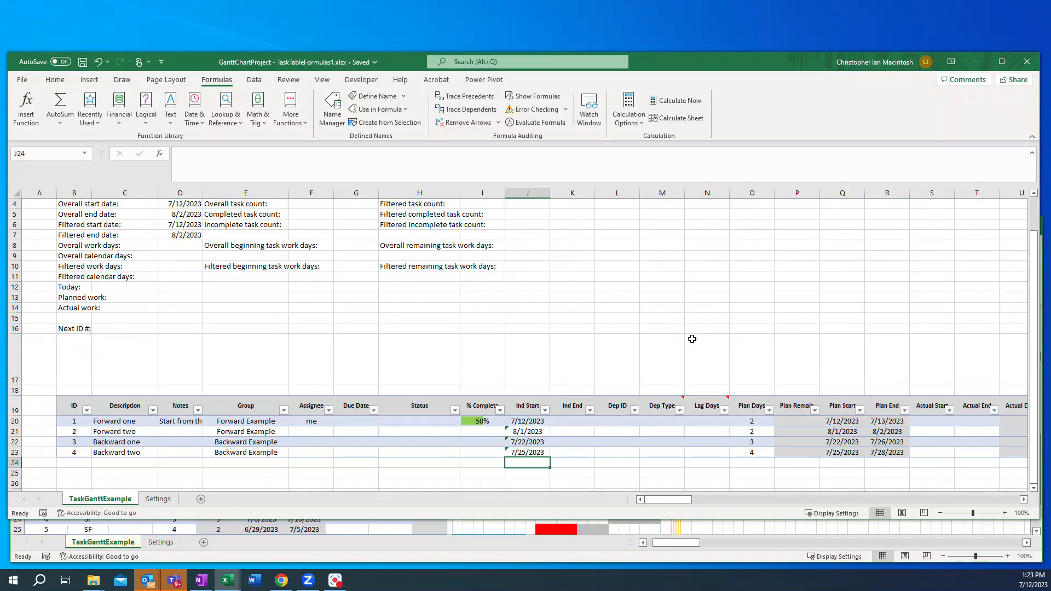